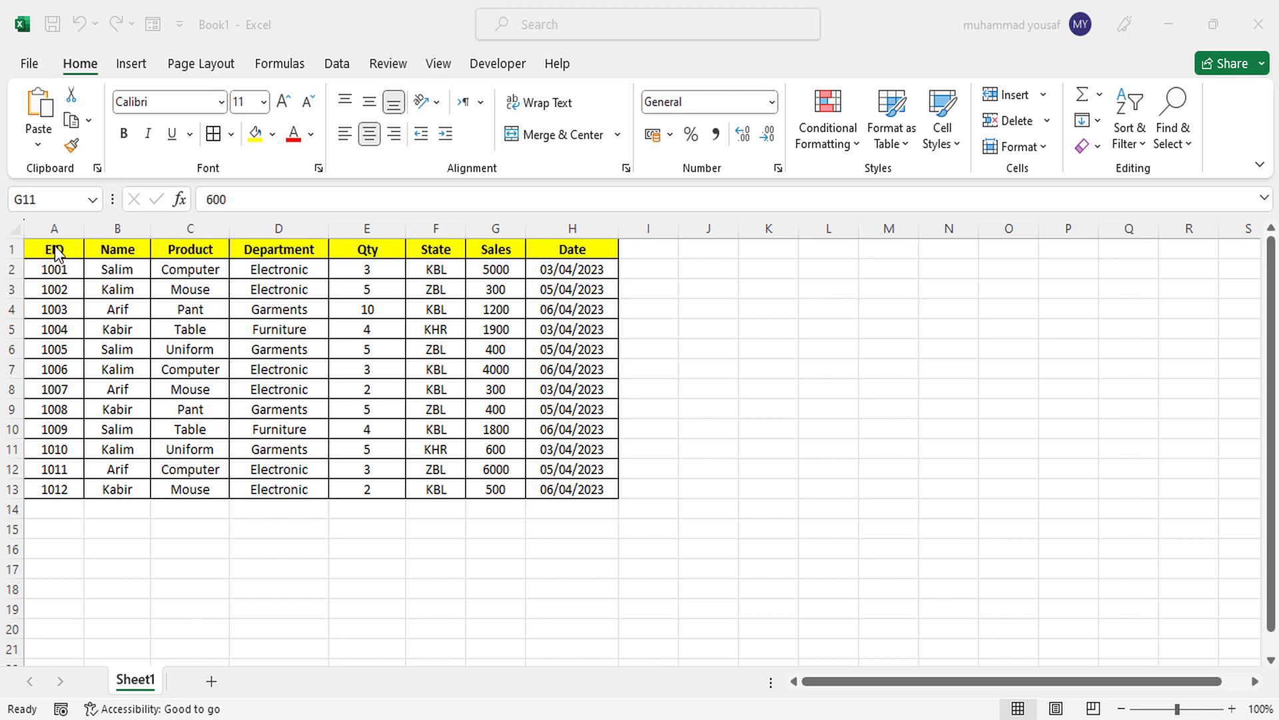
# Step: Insert a PivotTable from the data in Sheet1!$A$1:$H$13, placed on the existing worksheet at cell K2
pyautogui.moveTo(60, 247); pyautogui.dragTo(554, 508)
pyautogui.click(608, 491)
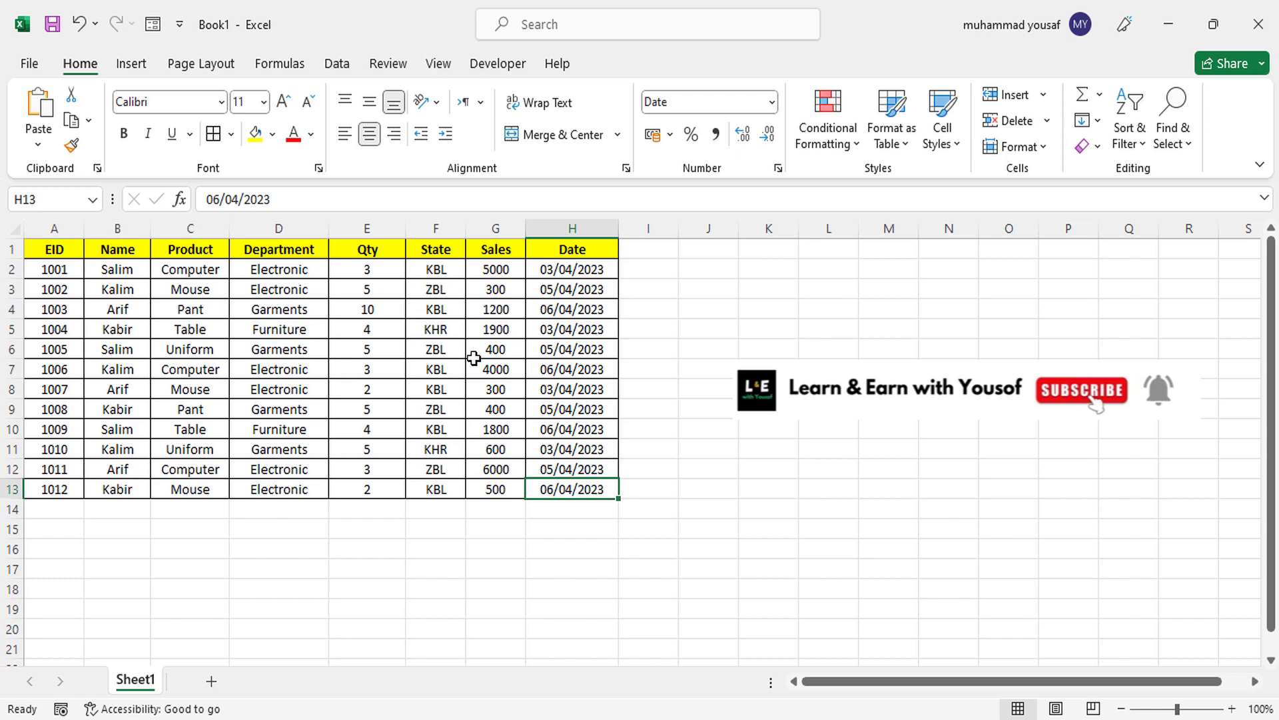
pyautogui.click(277, 333)
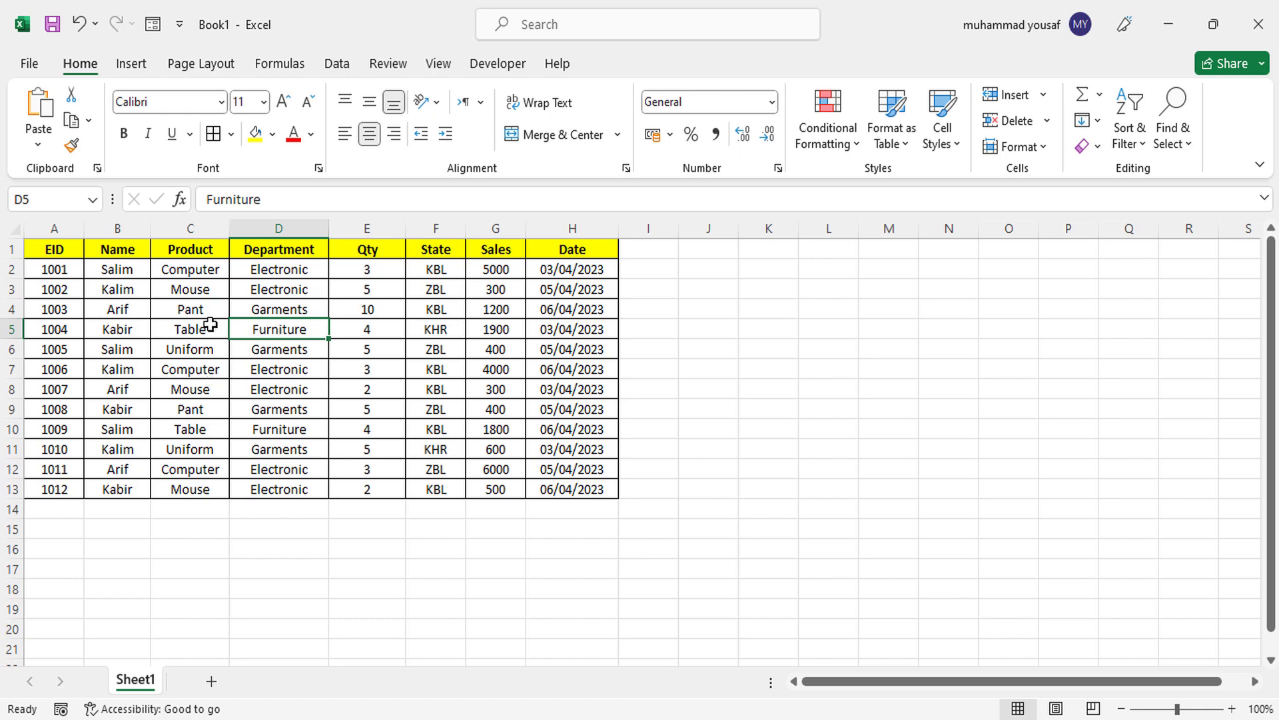
pyautogui.click(131, 63)
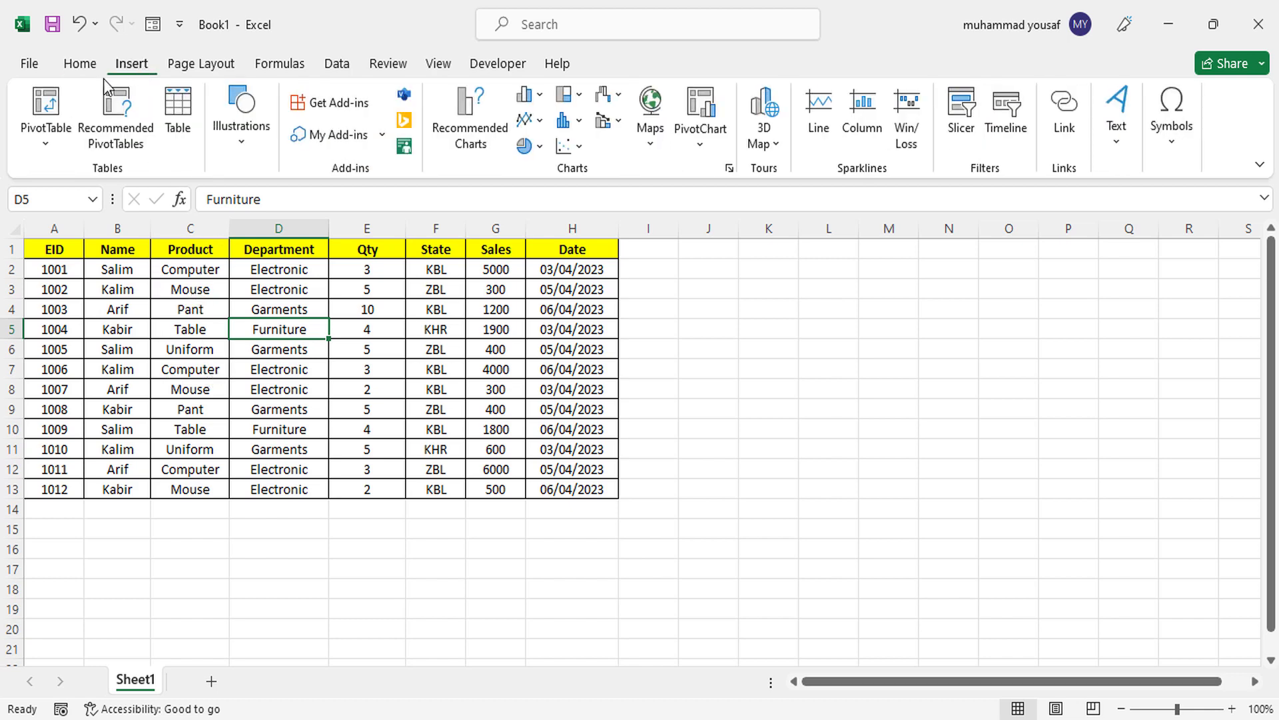
pyautogui.click(62, 142)
pyautogui.click(85, 174)
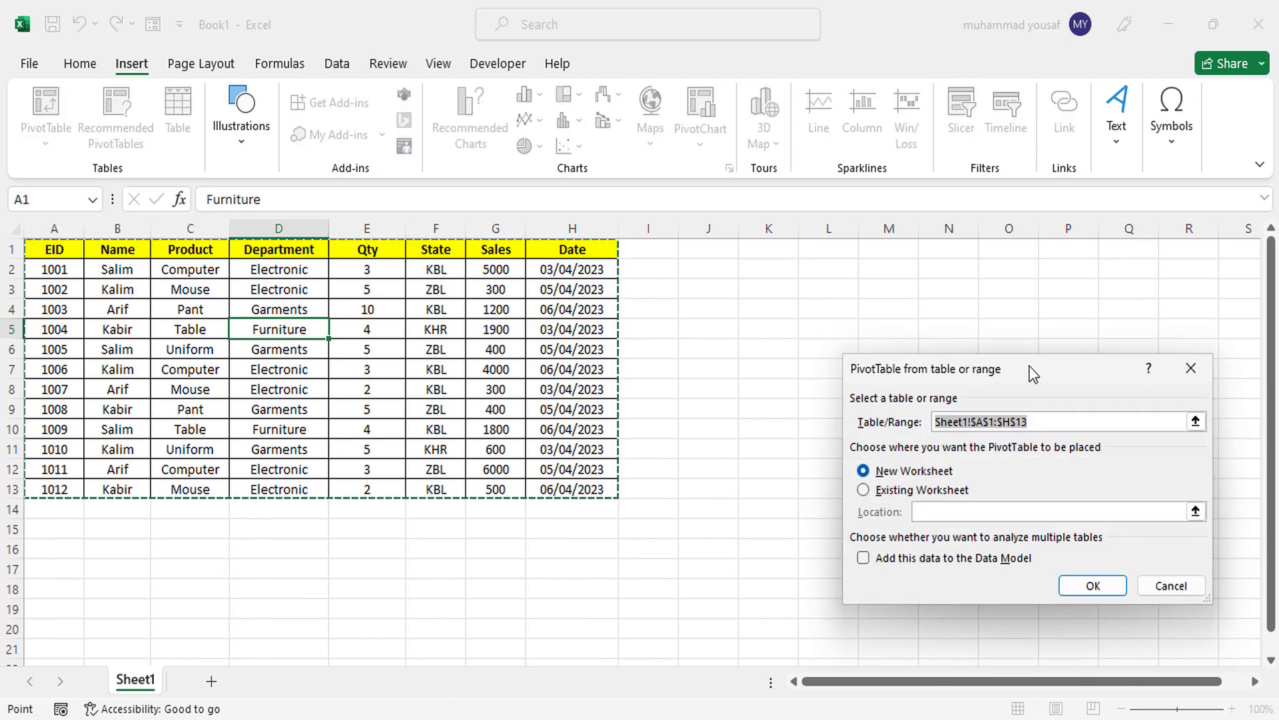
pyautogui.moveTo(1033, 373); pyautogui.dragTo(841, 281)
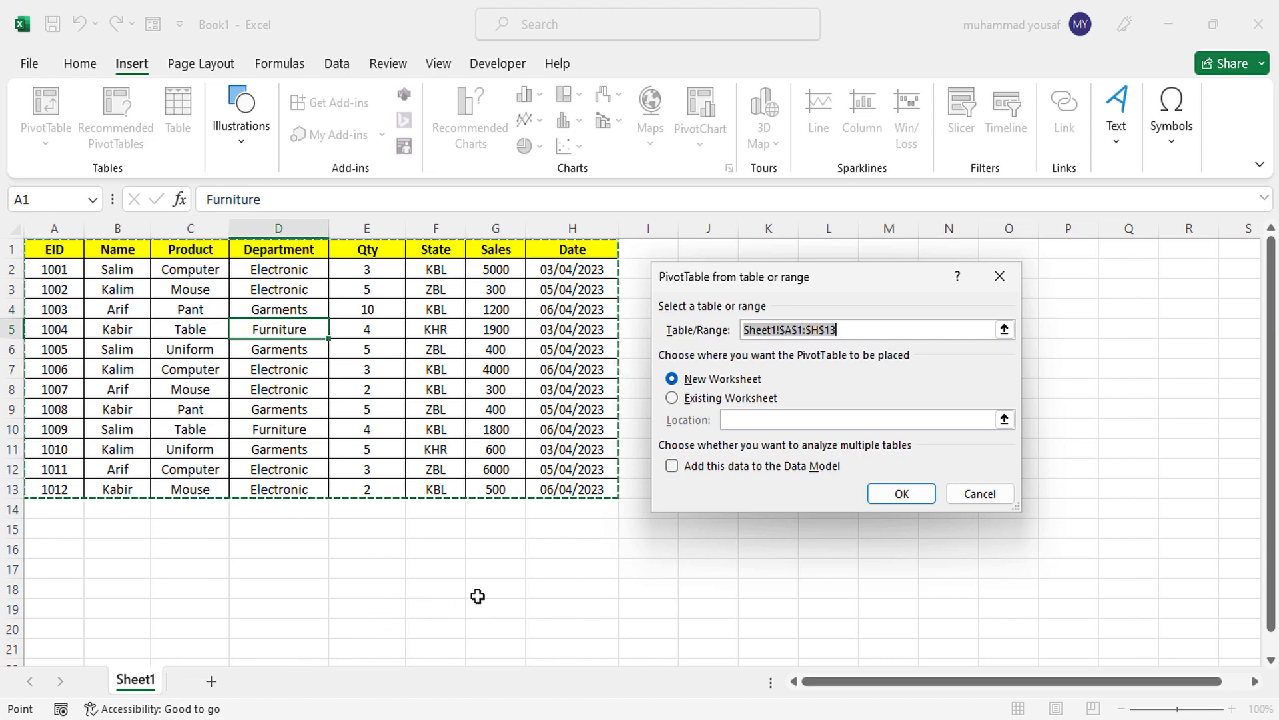
pyautogui.click(705, 399)
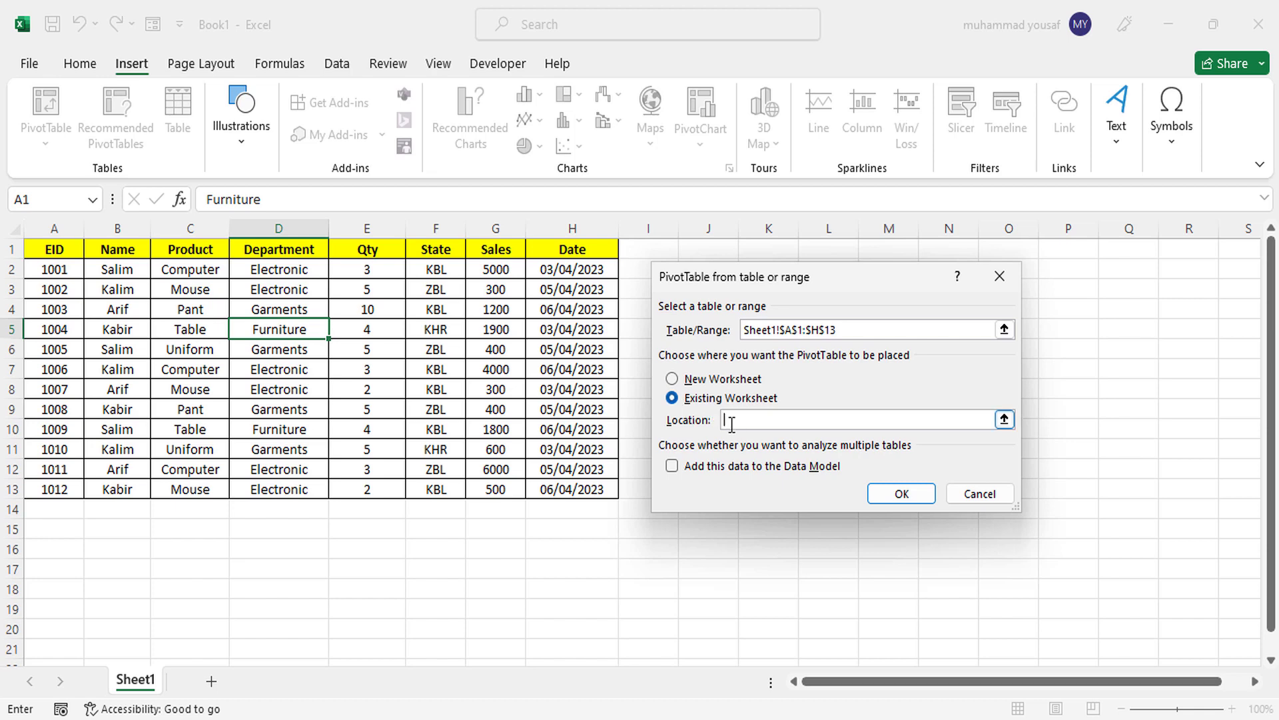
pyautogui.moveTo(789, 286); pyautogui.dragTo(814, 410)
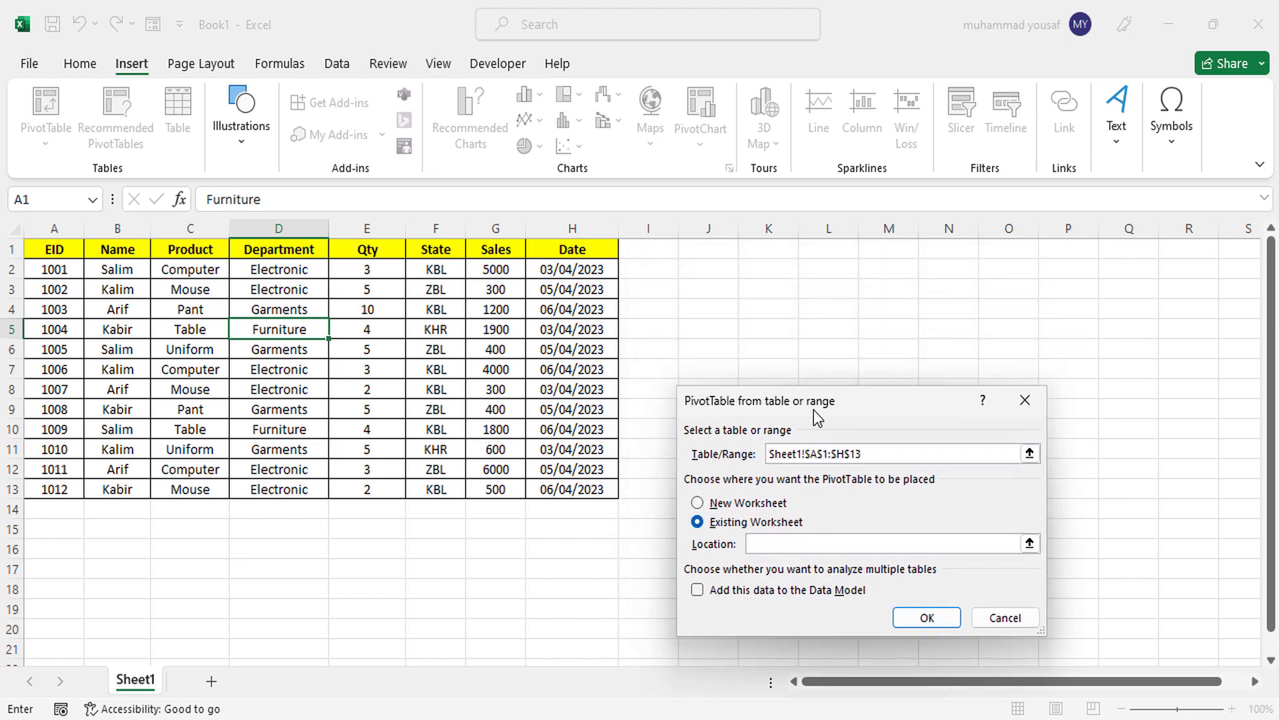
pyautogui.click(766, 270)
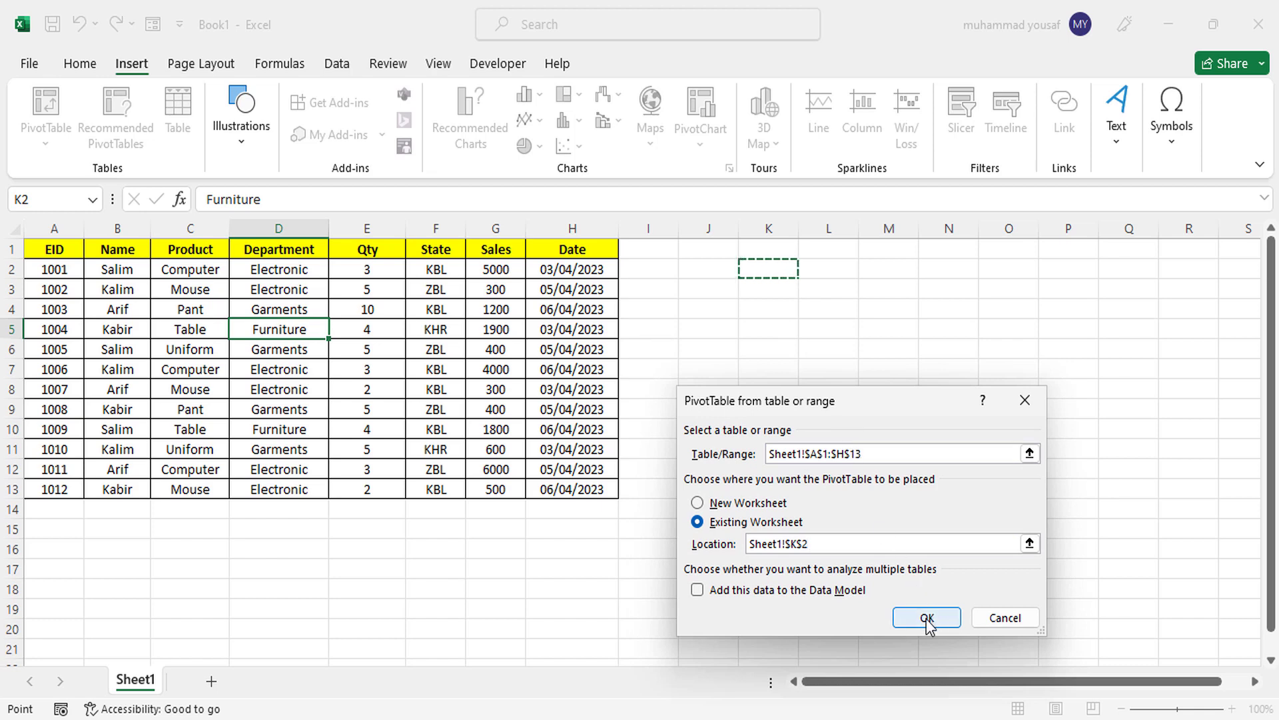
pyautogui.click(928, 618)
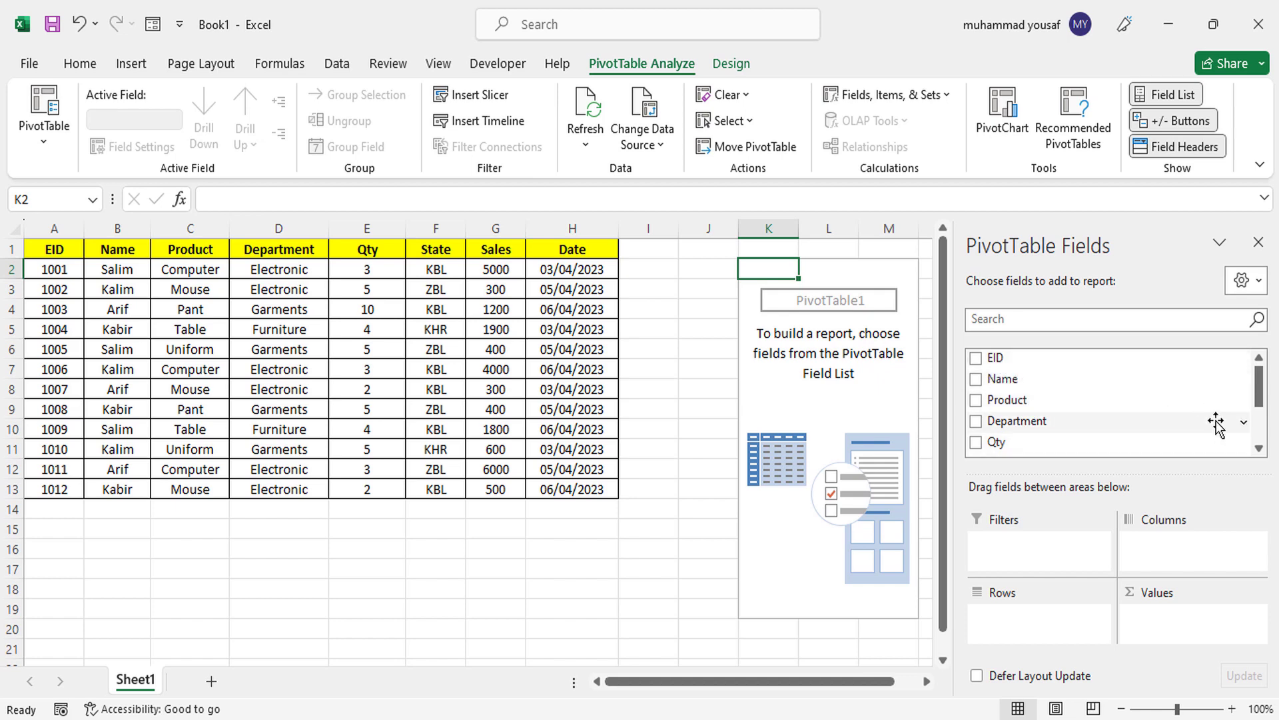
# Step: Add Department to the PivotTable's rows and Sales to its values as a sum
pyautogui.moveTo(1258, 408); pyautogui.dragTo(1258, 433)
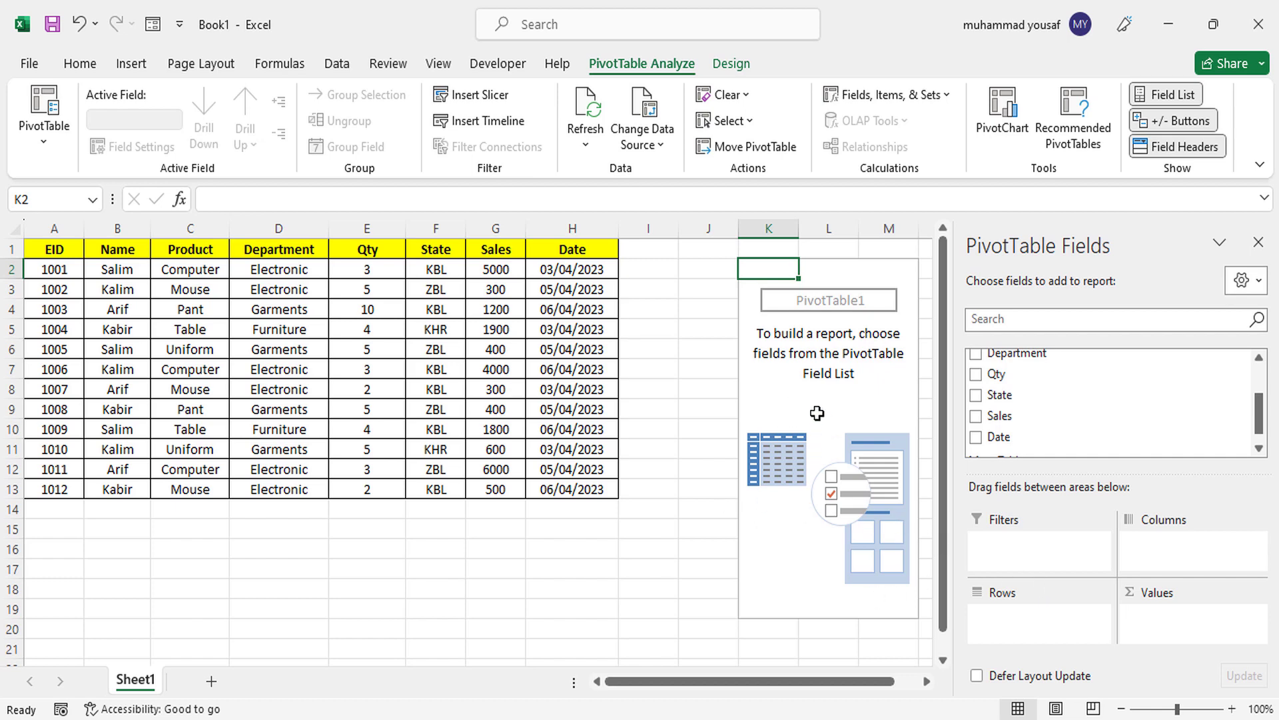
pyautogui.moveTo(713, 683); pyautogui.dragTo(790, 684)
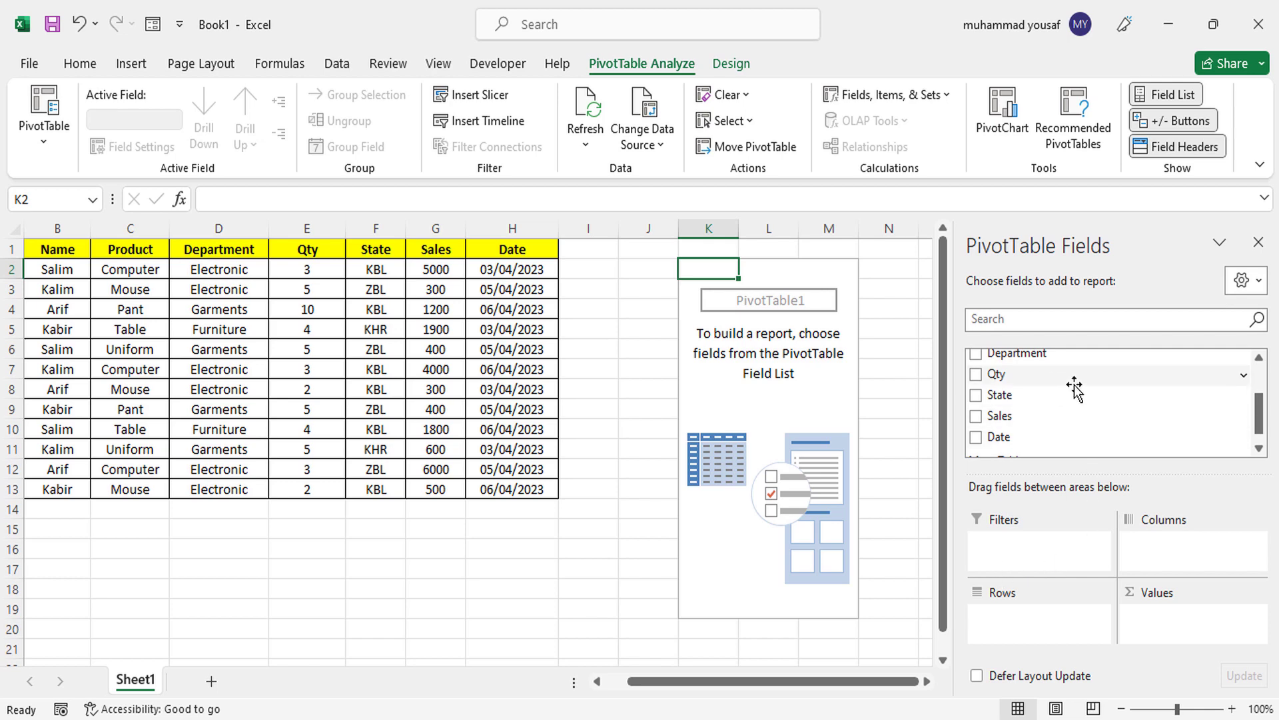
pyautogui.moveTo(1262, 425); pyautogui.dragTo(1264, 405)
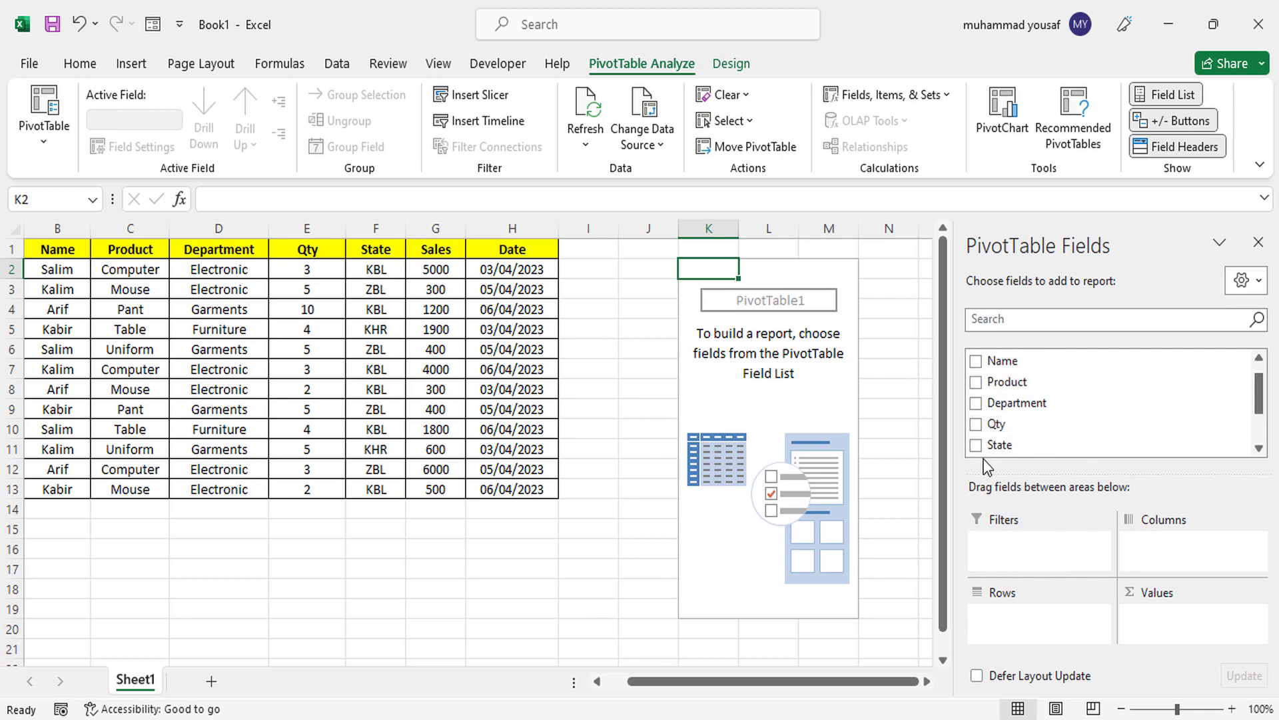
pyautogui.moveTo(1014, 406); pyautogui.dragTo(1029, 614)
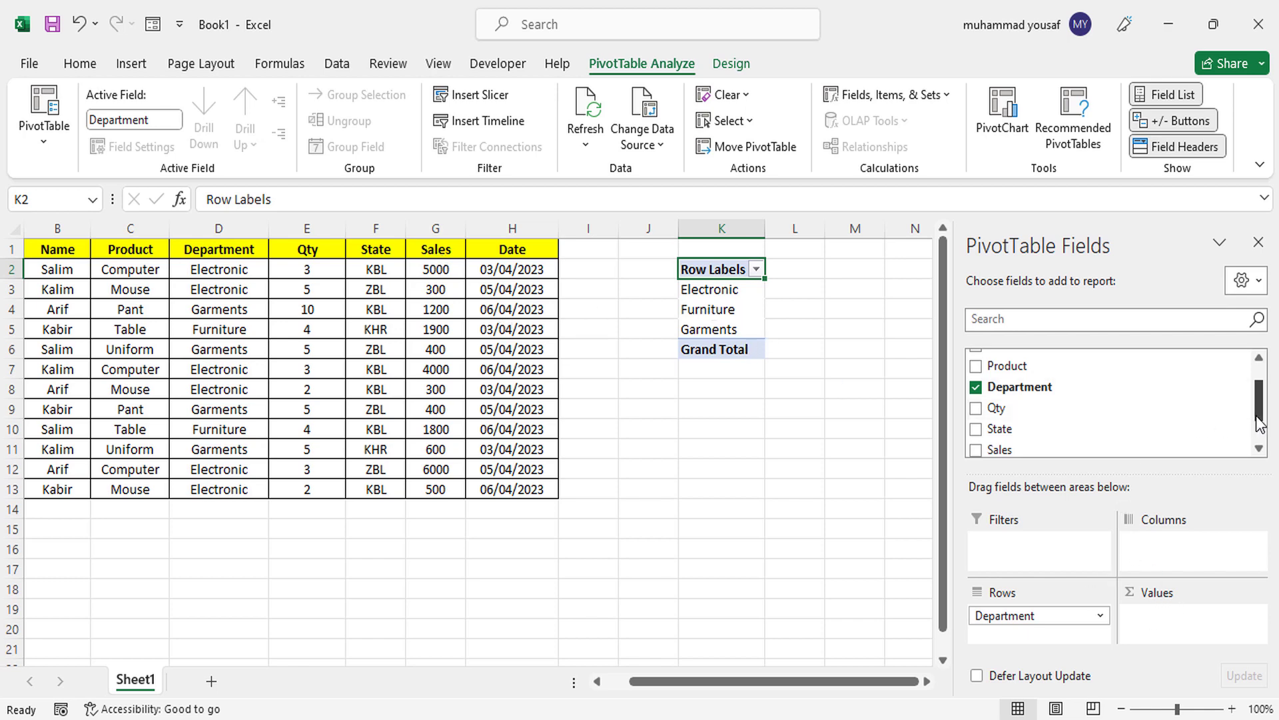
pyautogui.moveTo(1259, 417); pyautogui.dragTo(1259, 446)
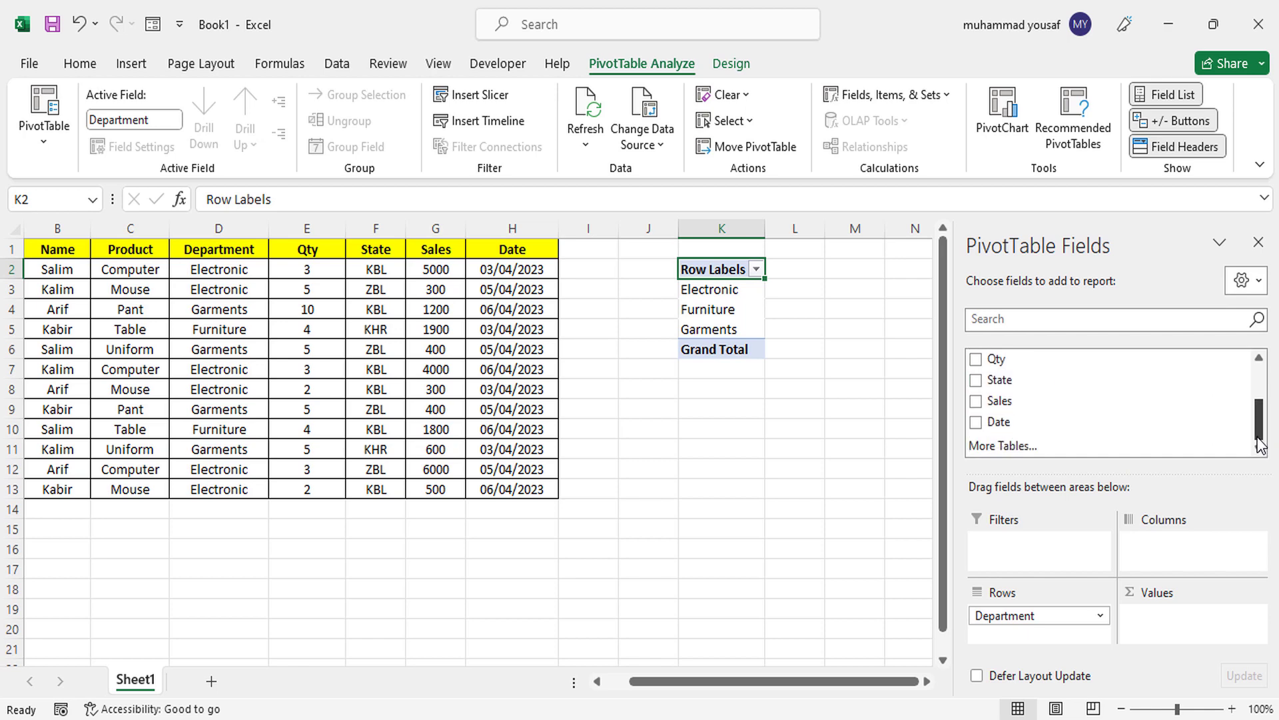
pyautogui.moveTo(1045, 409); pyautogui.dragTo(1033, 410)
pyautogui.moveTo(1127, 524); pyautogui.dragTo(1145, 613)
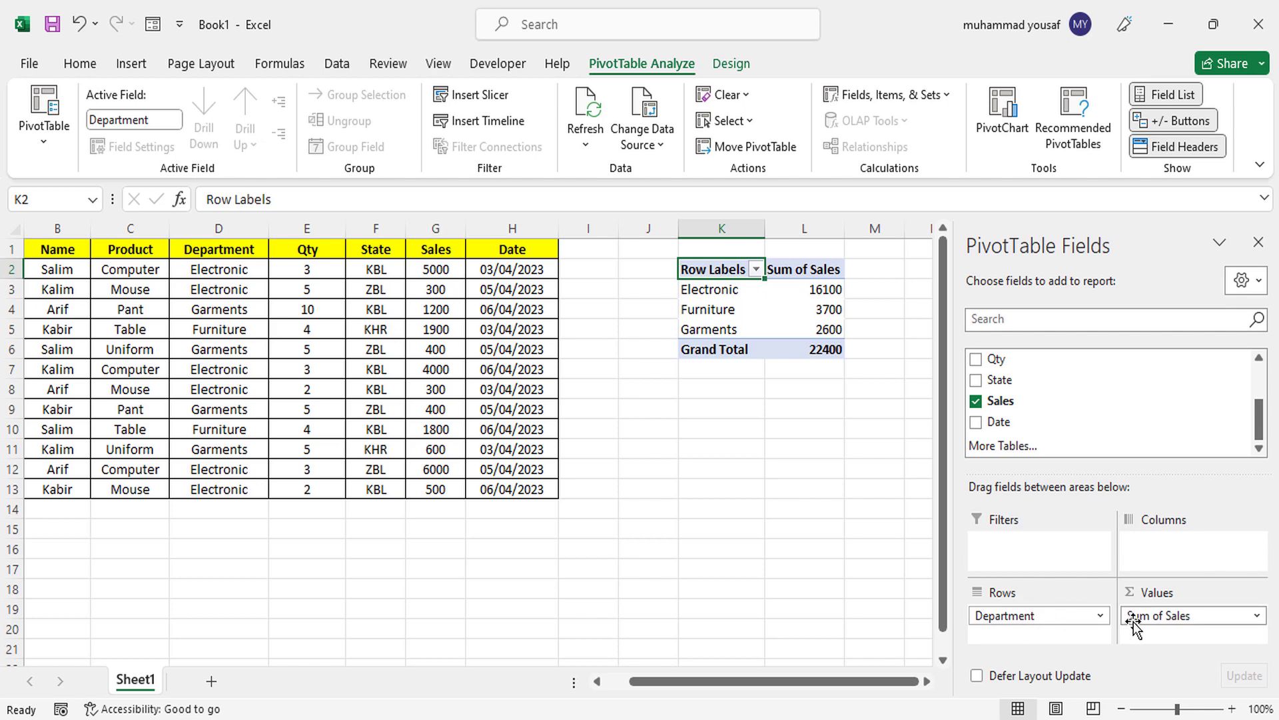
# Step: Try to delete the Furniture sales value directly inside the PivotTable
pyautogui.click(817, 315)
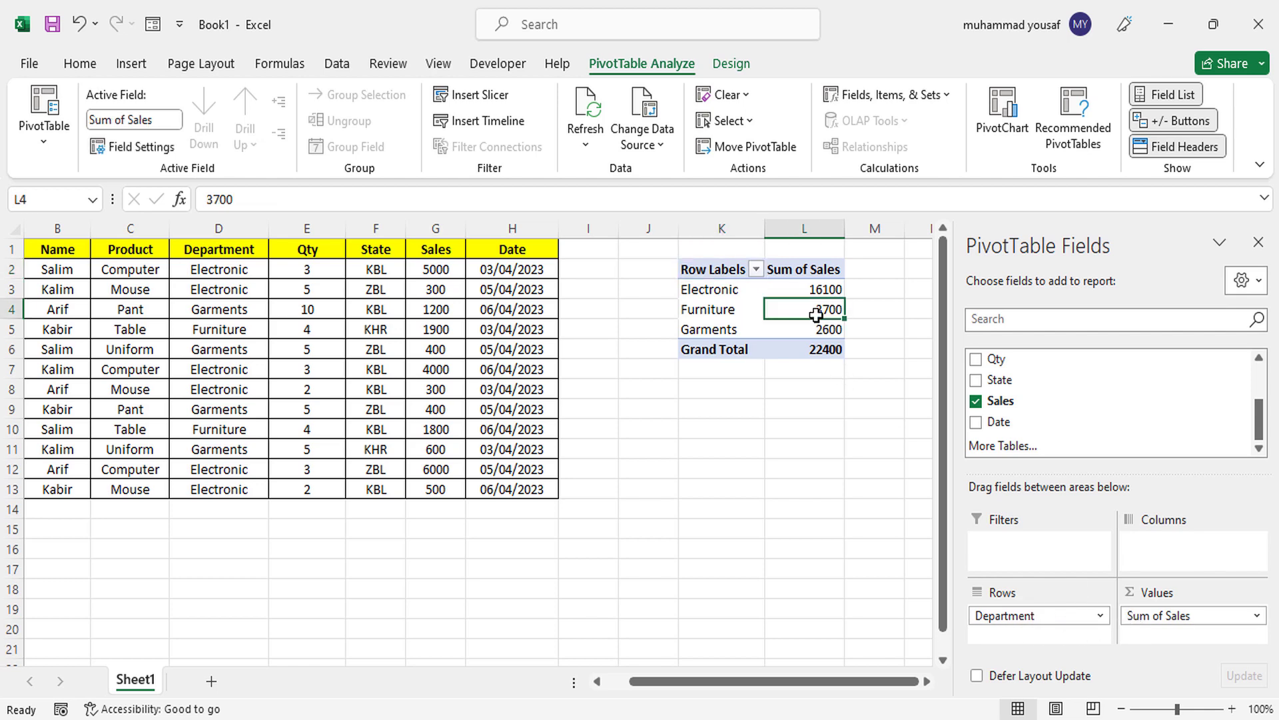
pyautogui.press('Delete')
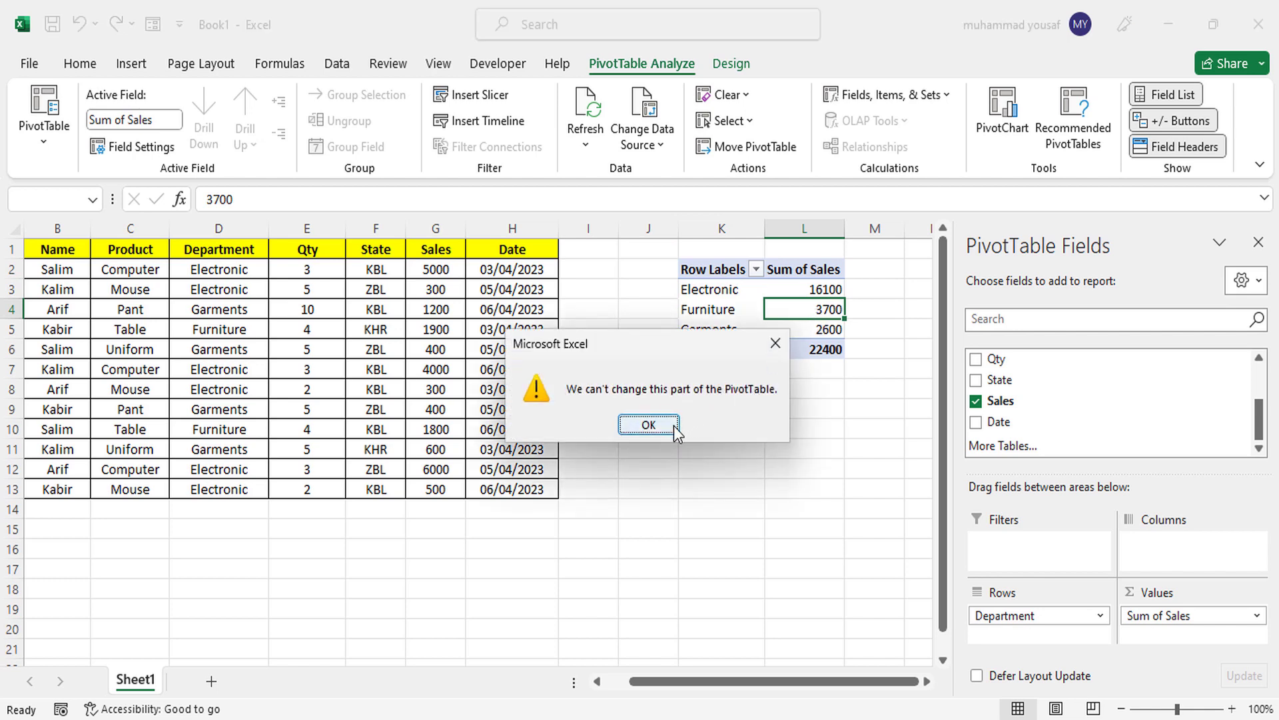
pyautogui.click(648, 425)
pyautogui.moveTo(816, 312)
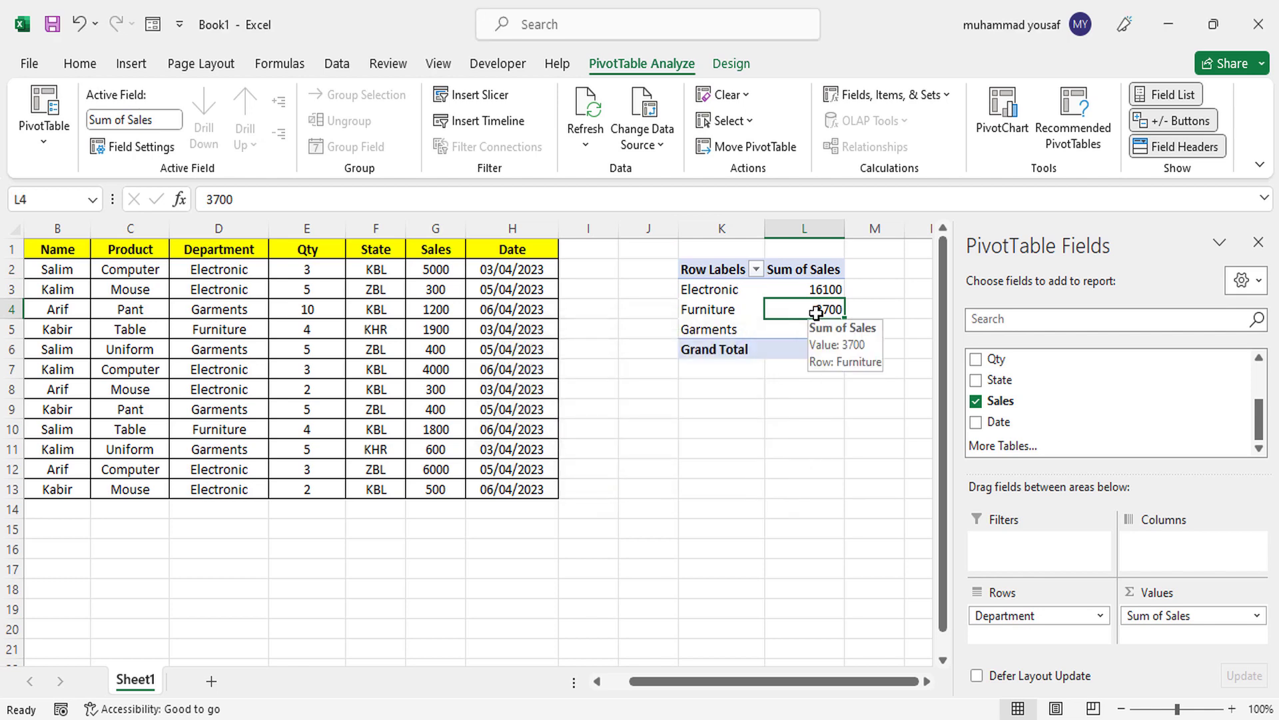
pyautogui.rightClick(816, 313)
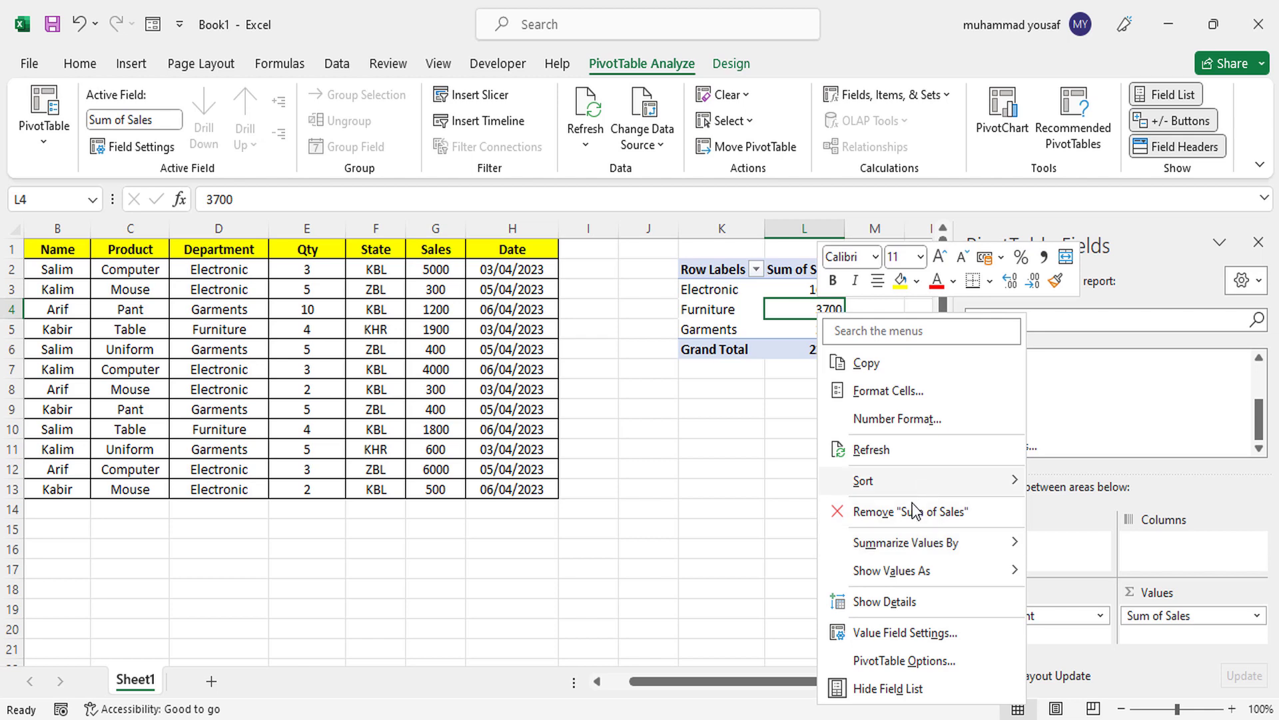
pyautogui.click(786, 331)
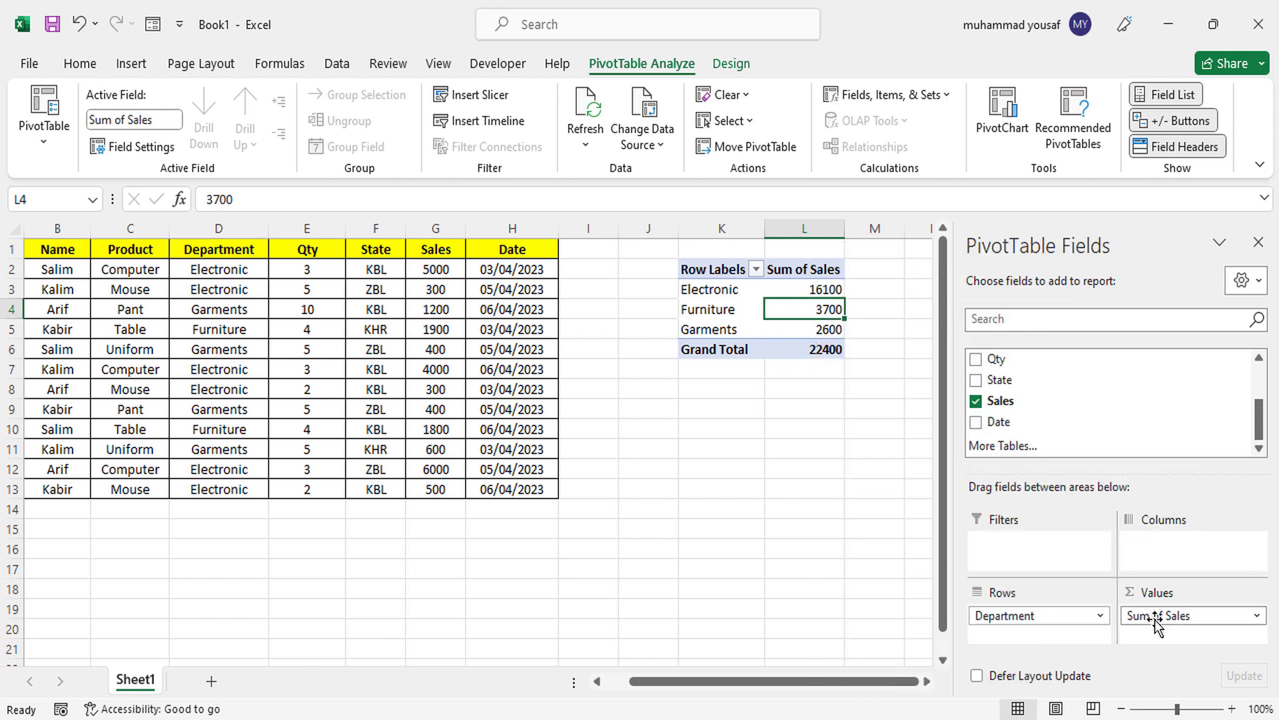
# Step: Remove Sales from the values, move Department from rows to columns, and add Sales back as a sum
pyautogui.moveTo(1136, 614); pyautogui.dragTo(814, 595)
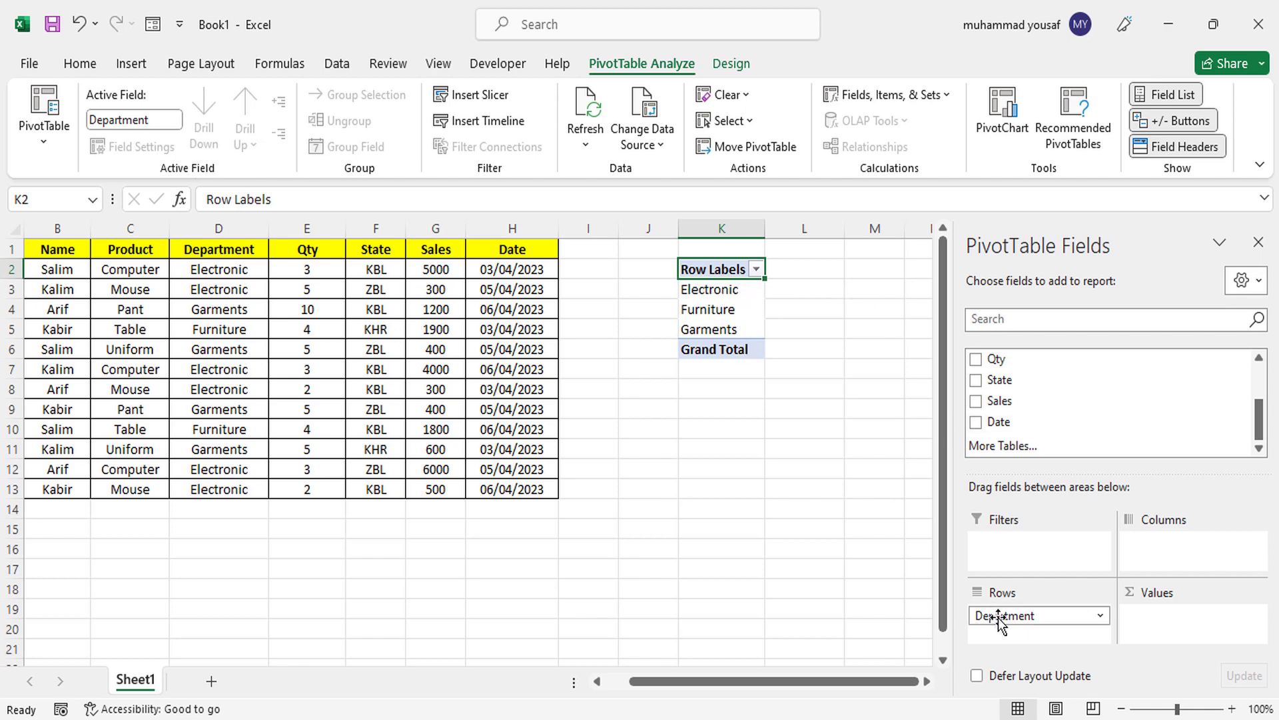
pyautogui.moveTo(990, 616); pyautogui.dragTo(1159, 559)
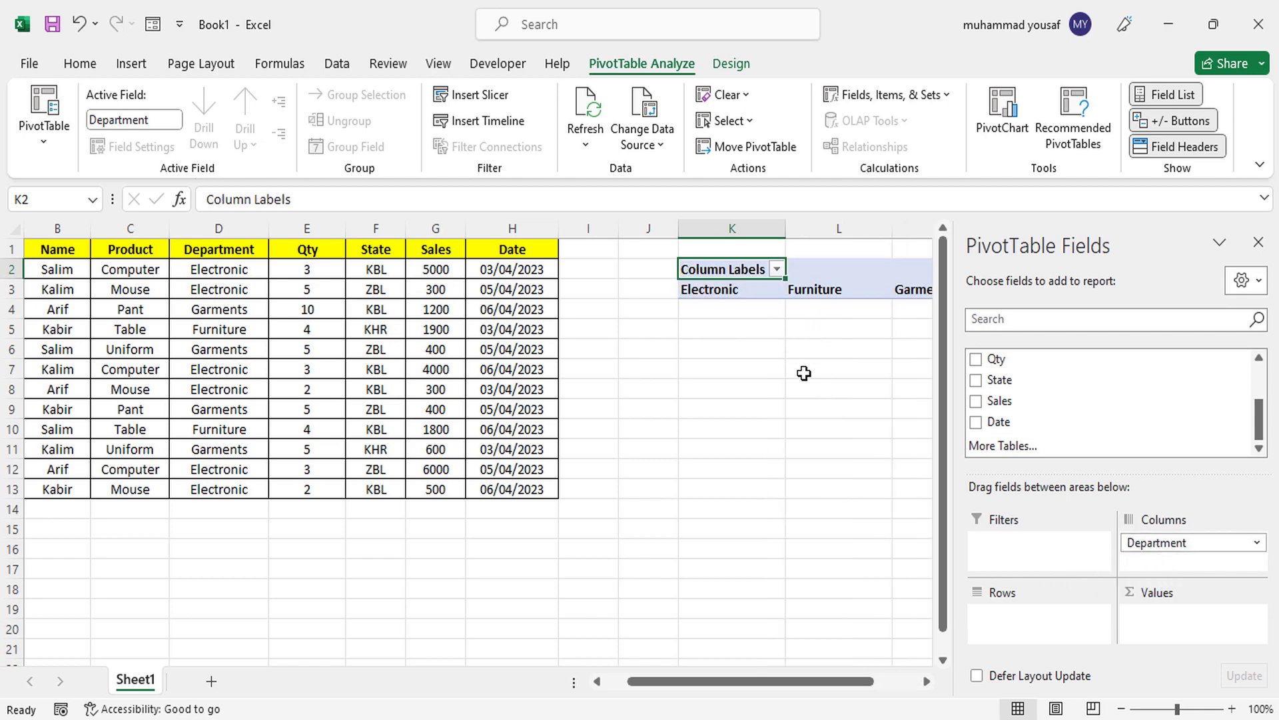
pyautogui.moveTo(765, 690); pyautogui.dragTo(869, 686)
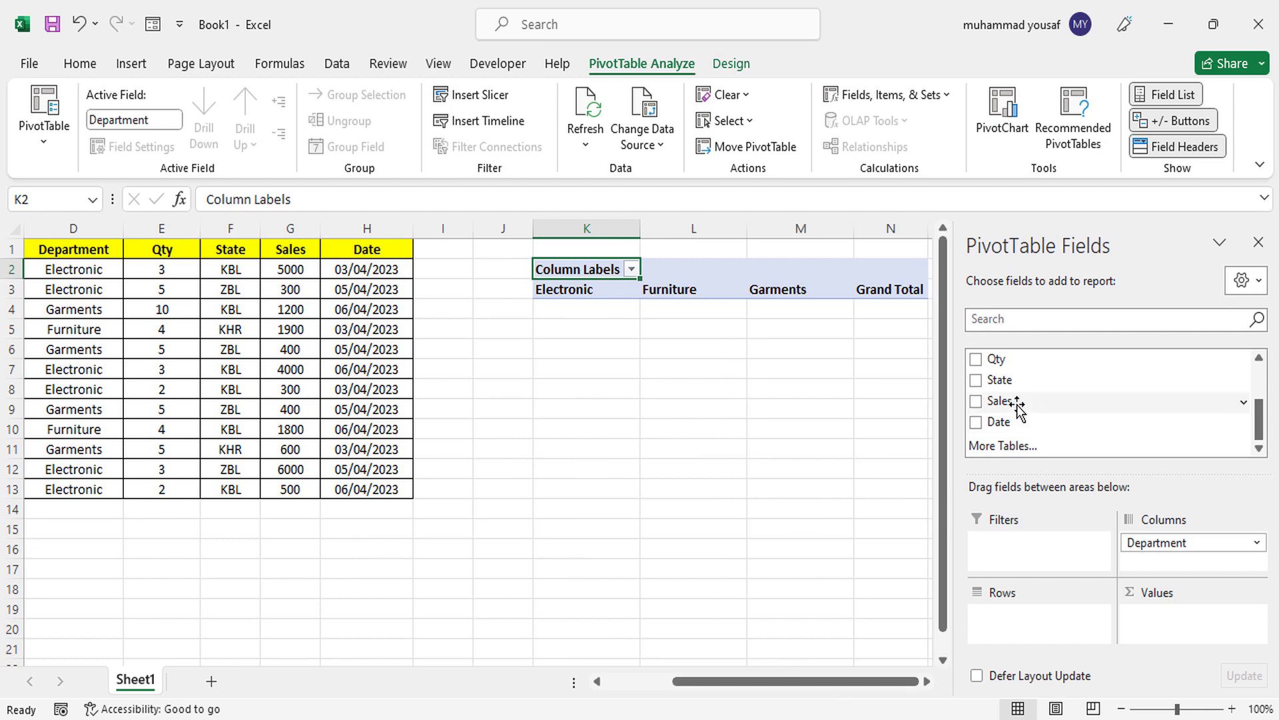
pyautogui.moveTo(1018, 408); pyautogui.dragTo(1166, 625)
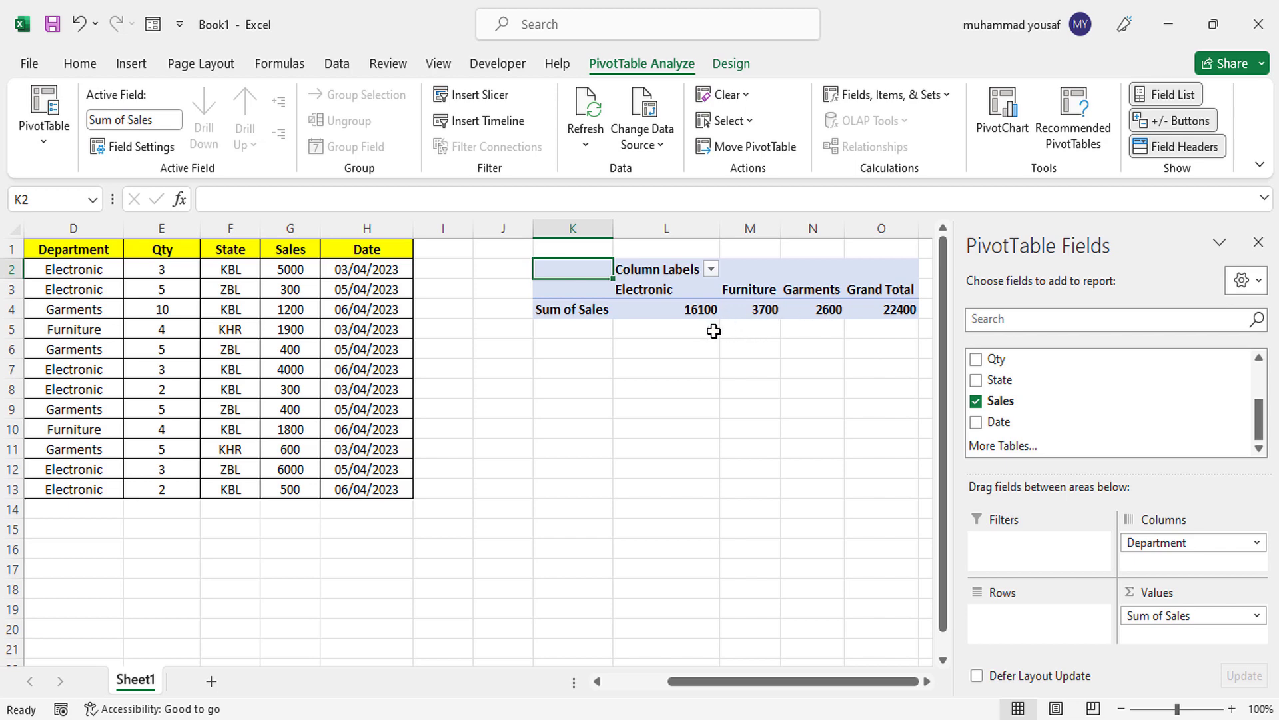
# Step: Clear the PivotTable layout and rebuild it with Name in rows, Department in columns and Sales summed in values
pyautogui.moveTo(1158, 615); pyautogui.dragTo(750, 613)
pyautogui.moveTo(1211, 544); pyautogui.dragTo(865, 586)
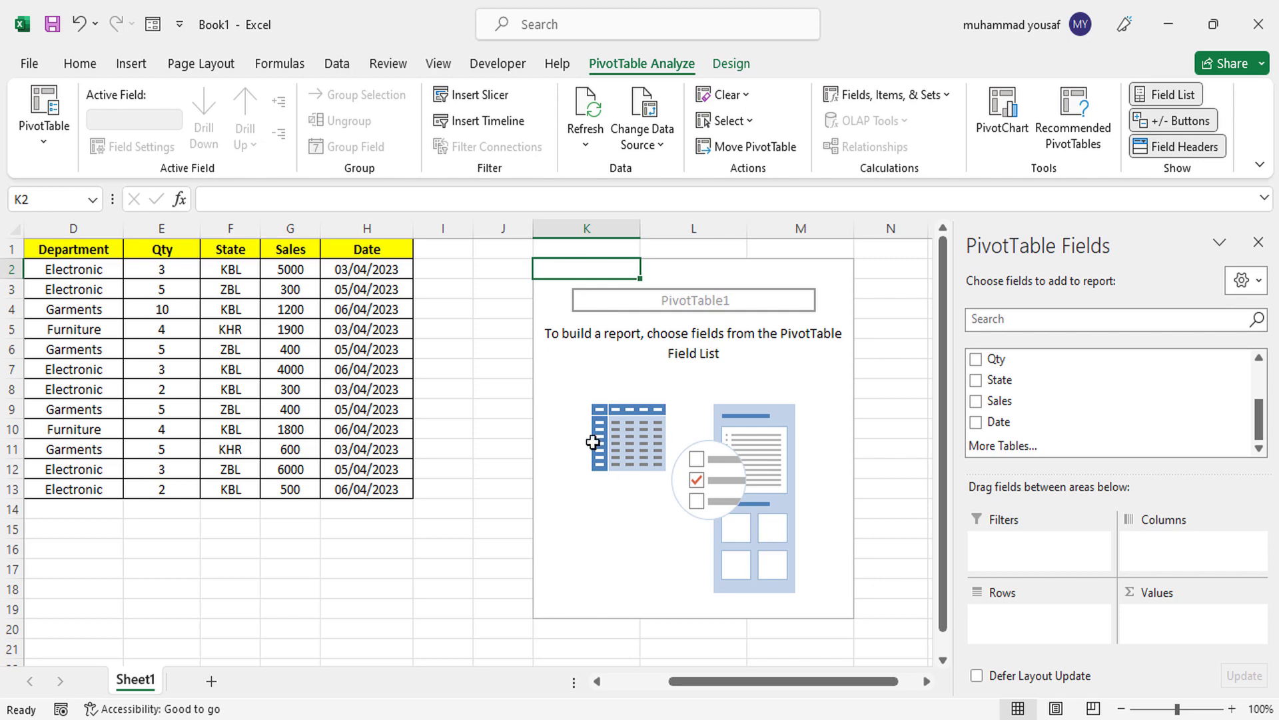
pyautogui.moveTo(689, 681); pyautogui.dragTo(614, 684)
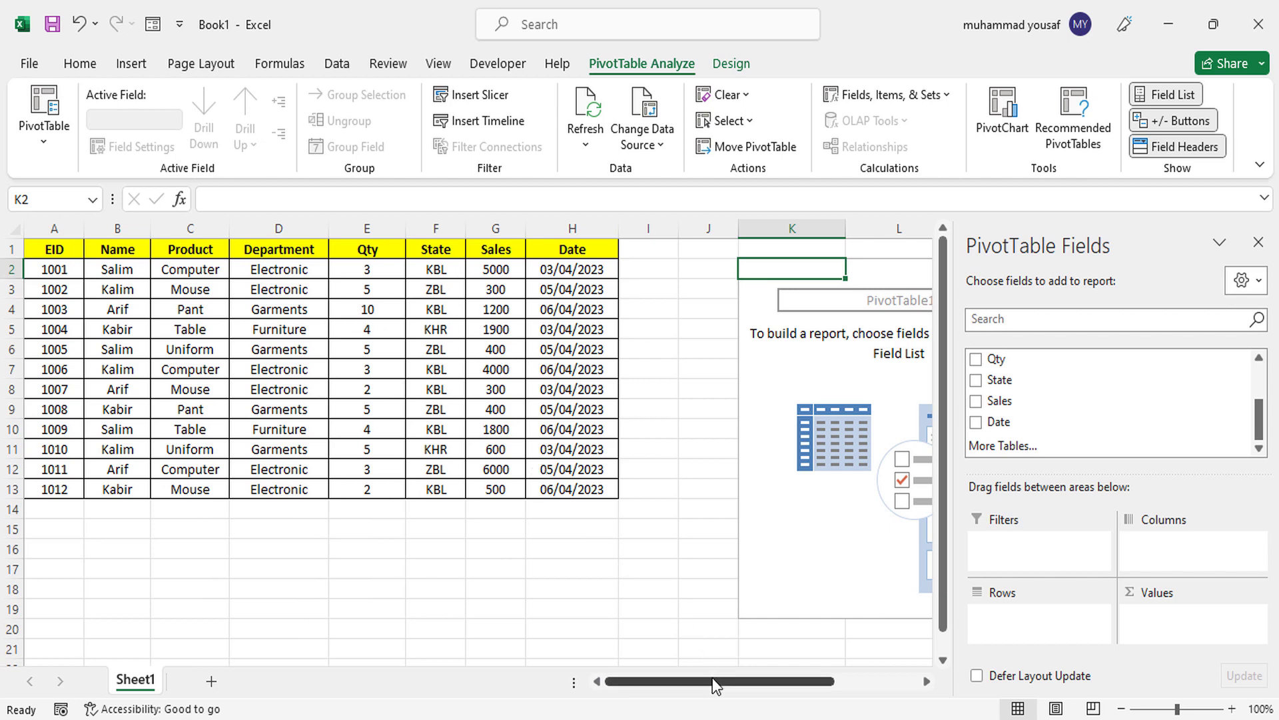
pyautogui.moveTo(717, 681); pyautogui.dragTo(833, 674)
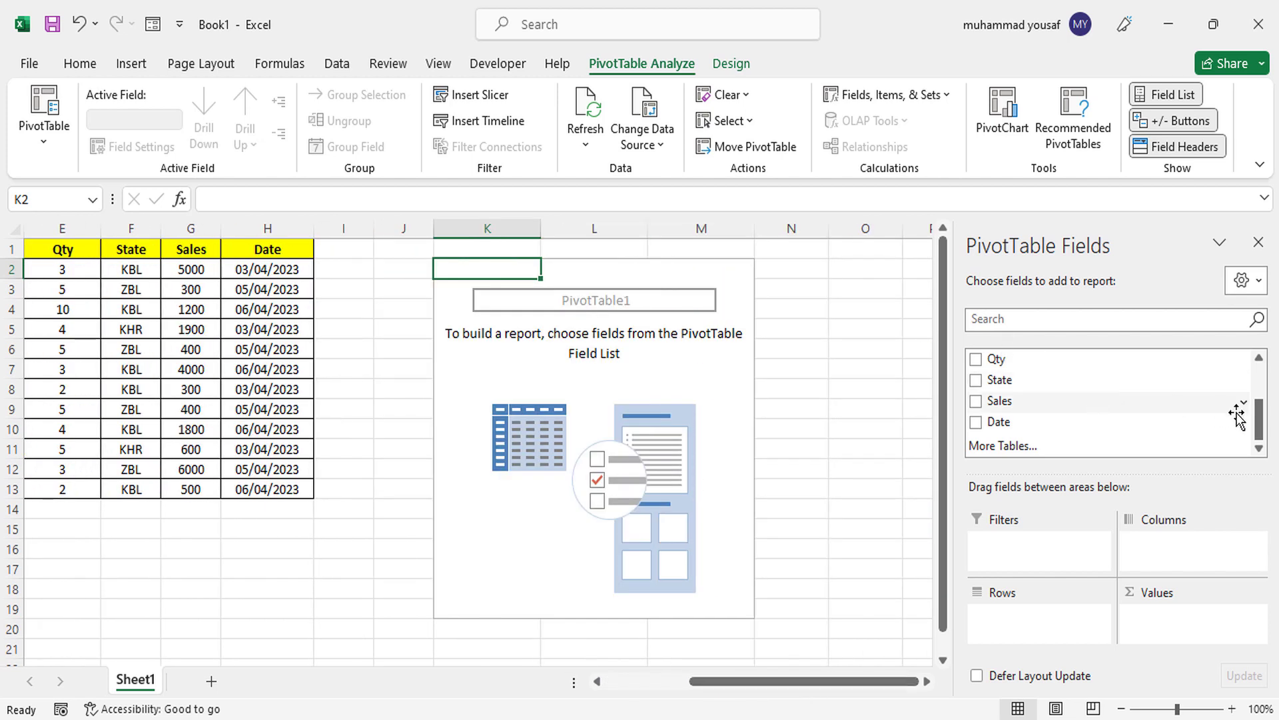
pyautogui.moveTo(1259, 414); pyautogui.dragTo(1262, 385)
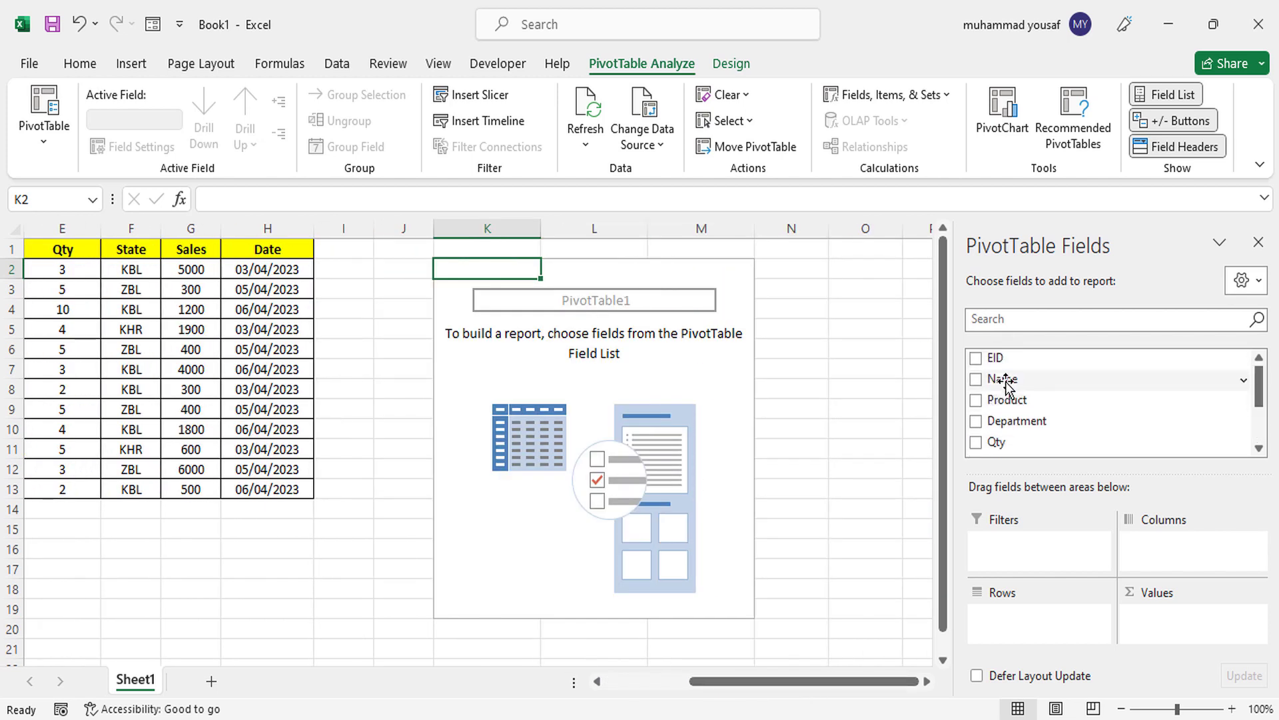
pyautogui.moveTo(1002, 385); pyautogui.dragTo(1021, 614)
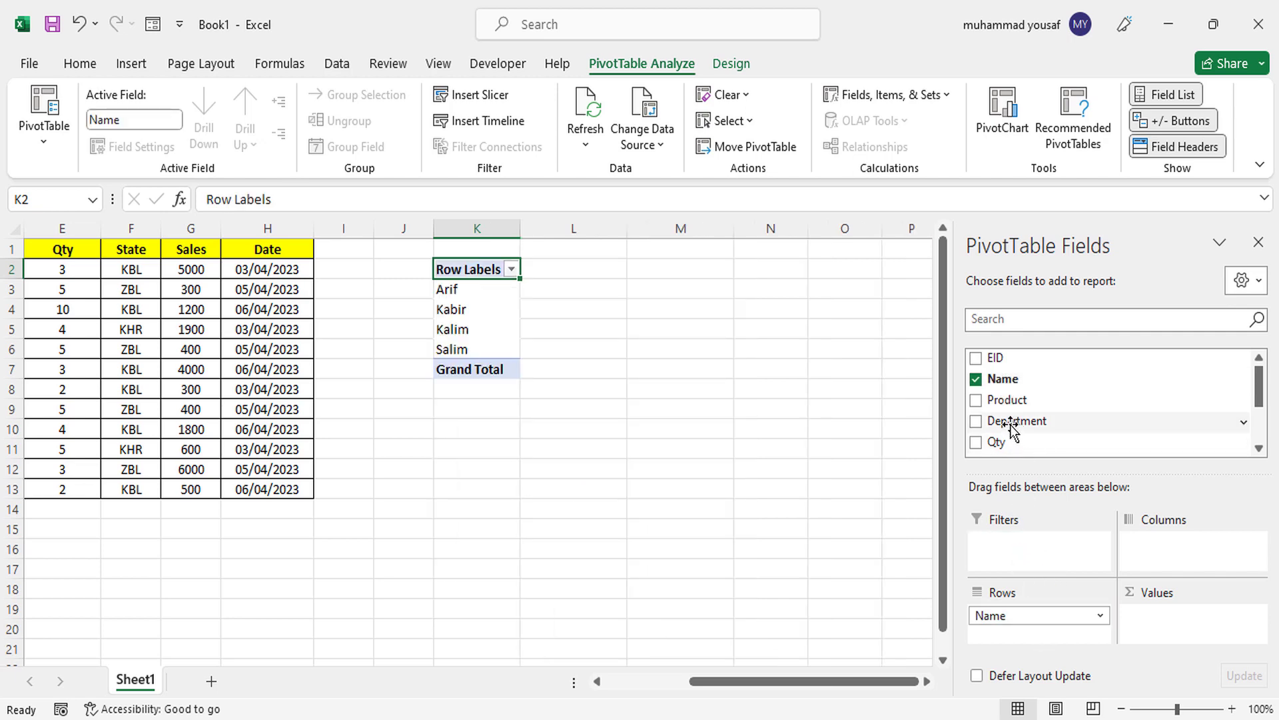
pyautogui.moveTo(1011, 428); pyautogui.dragTo(1144, 553)
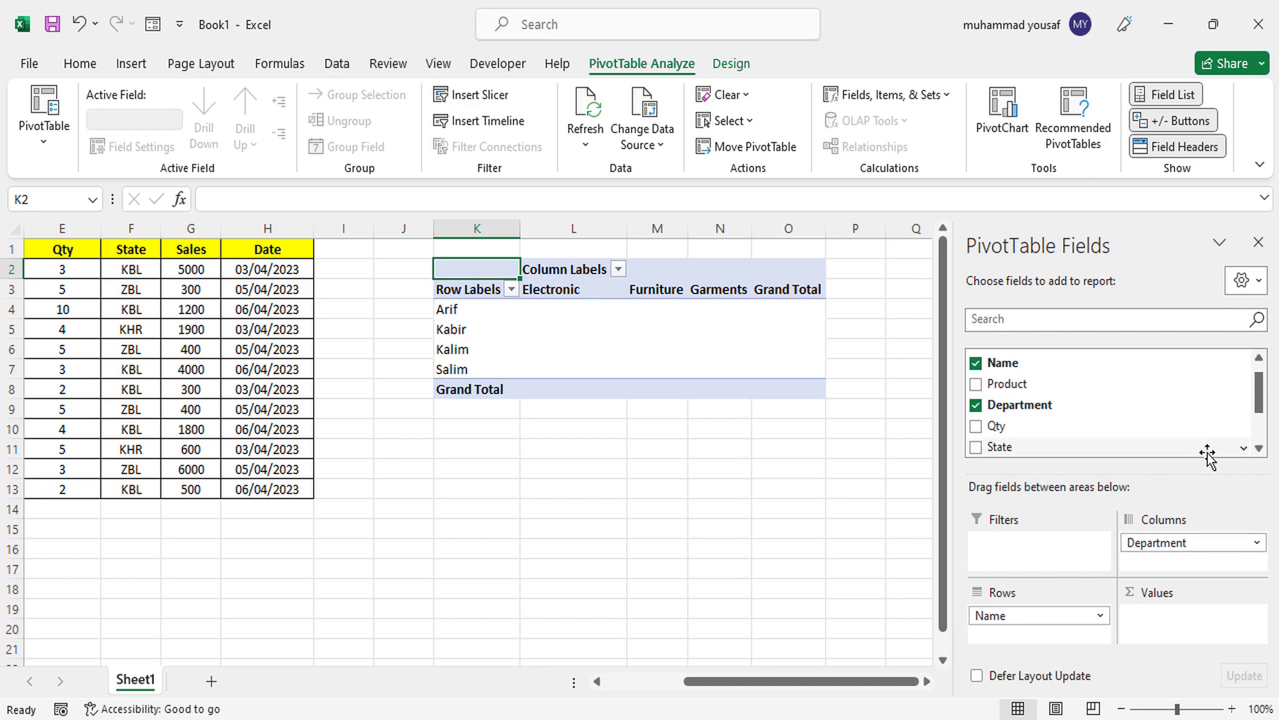
pyautogui.moveTo(1259, 414); pyautogui.dragTo(1264, 443)
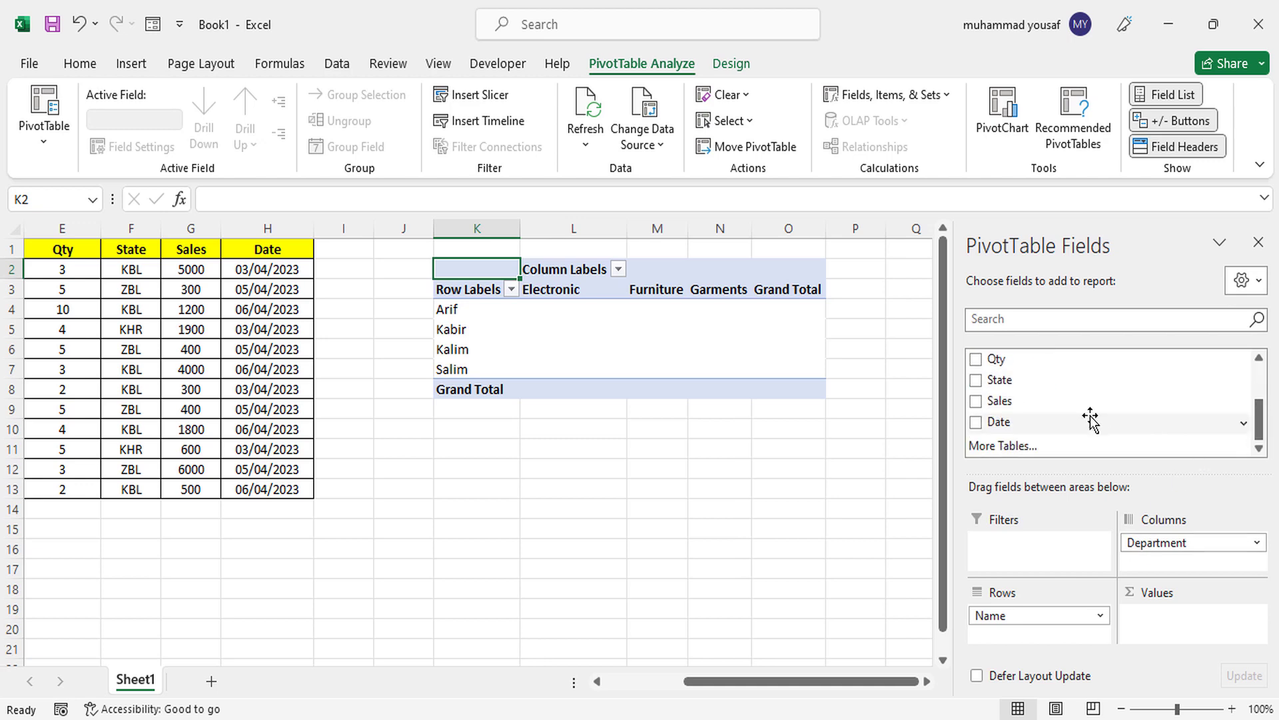
pyautogui.moveTo(1042, 403); pyautogui.dragTo(1190, 626)
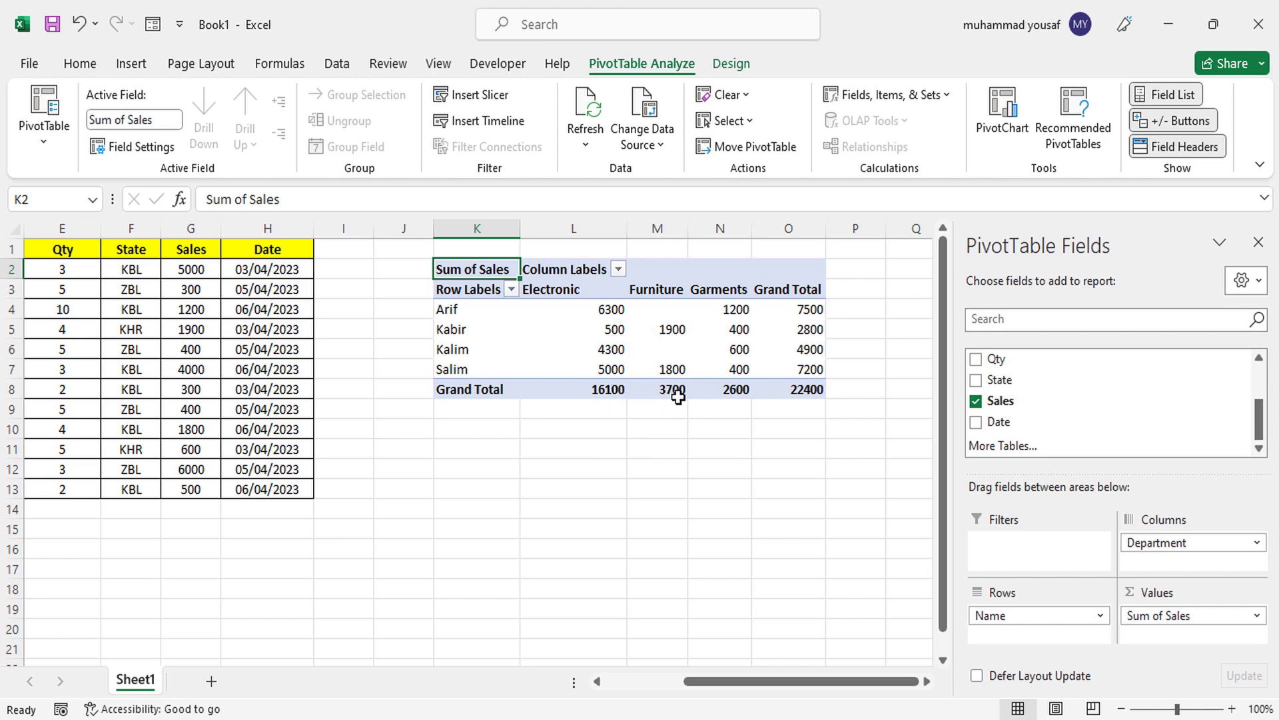
# Step: Move the Name field from the PivotTable's rows to its columns, beneath Department
pyautogui.moveTo(731, 392)
pyautogui.moveTo(821, 395)
pyautogui.click(926, 681)
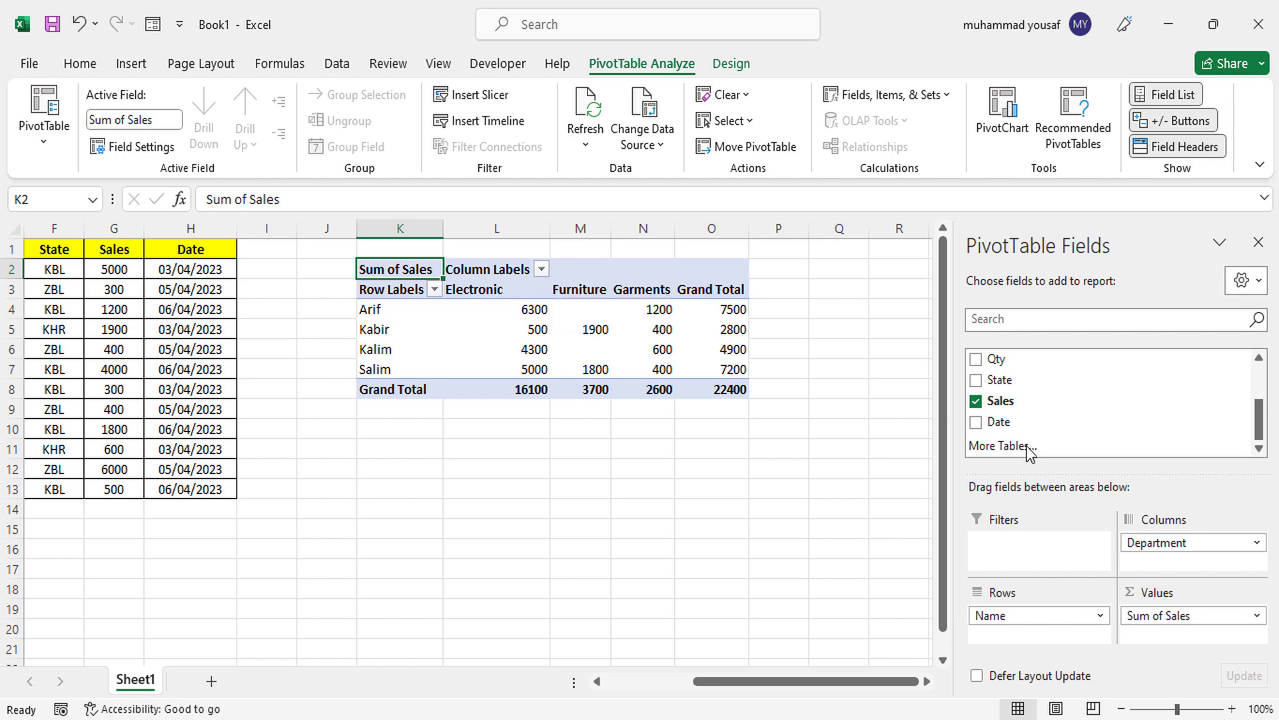
pyautogui.moveTo(1015, 613); pyautogui.dragTo(1156, 572)
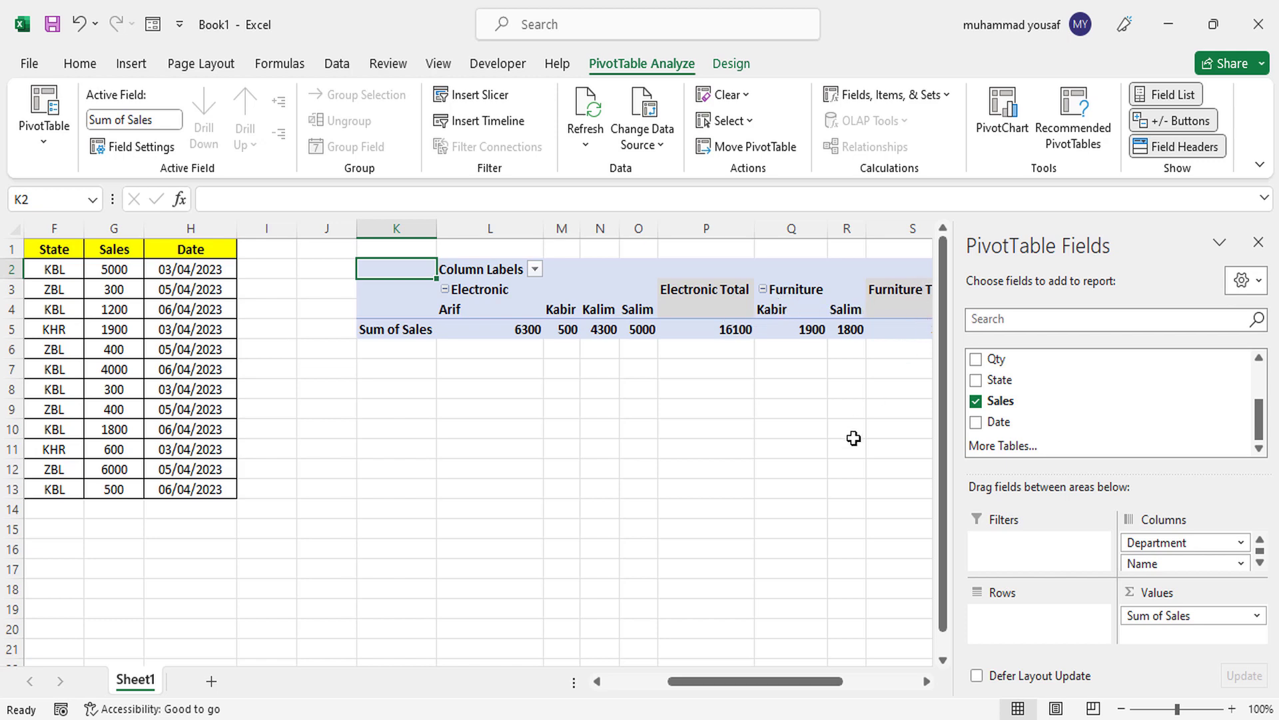
pyautogui.moveTo(768, 681); pyautogui.dragTo(669, 685)
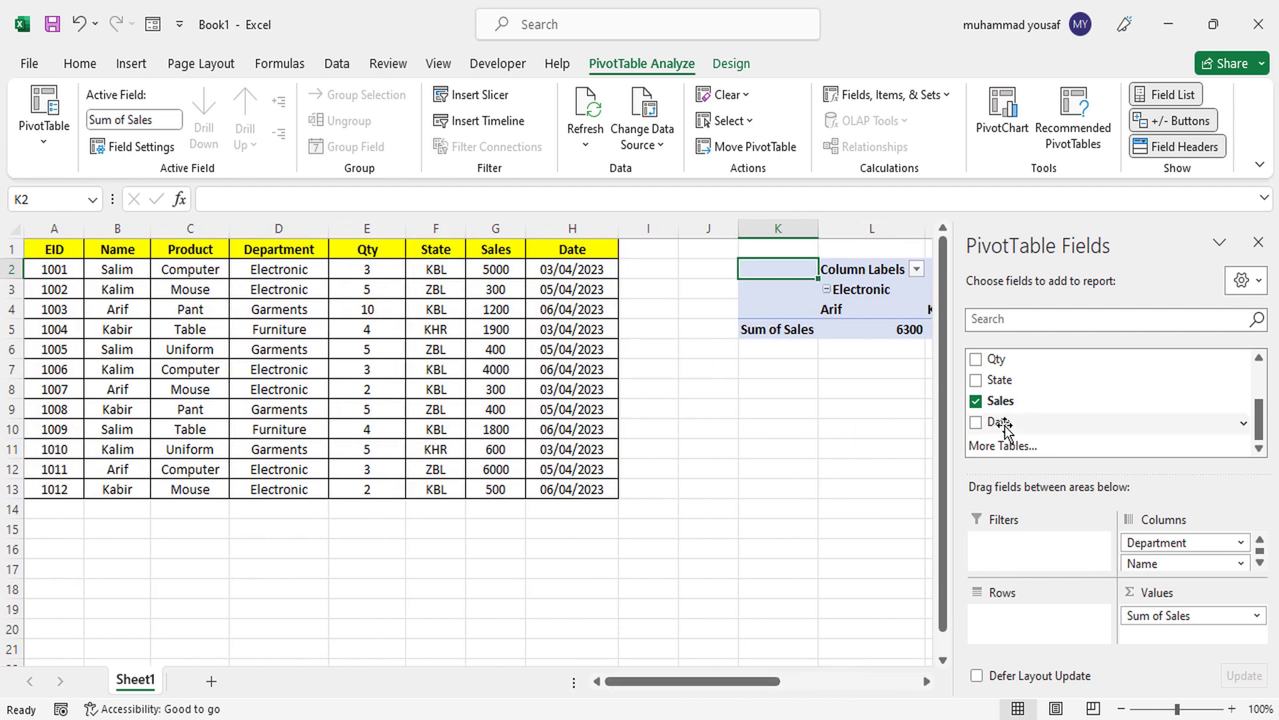
# Step: Move the Name field back to the PivotTable's rows and move Department from columns to filters
pyautogui.moveTo(941, 466); pyautogui.dragTo(941, 426)
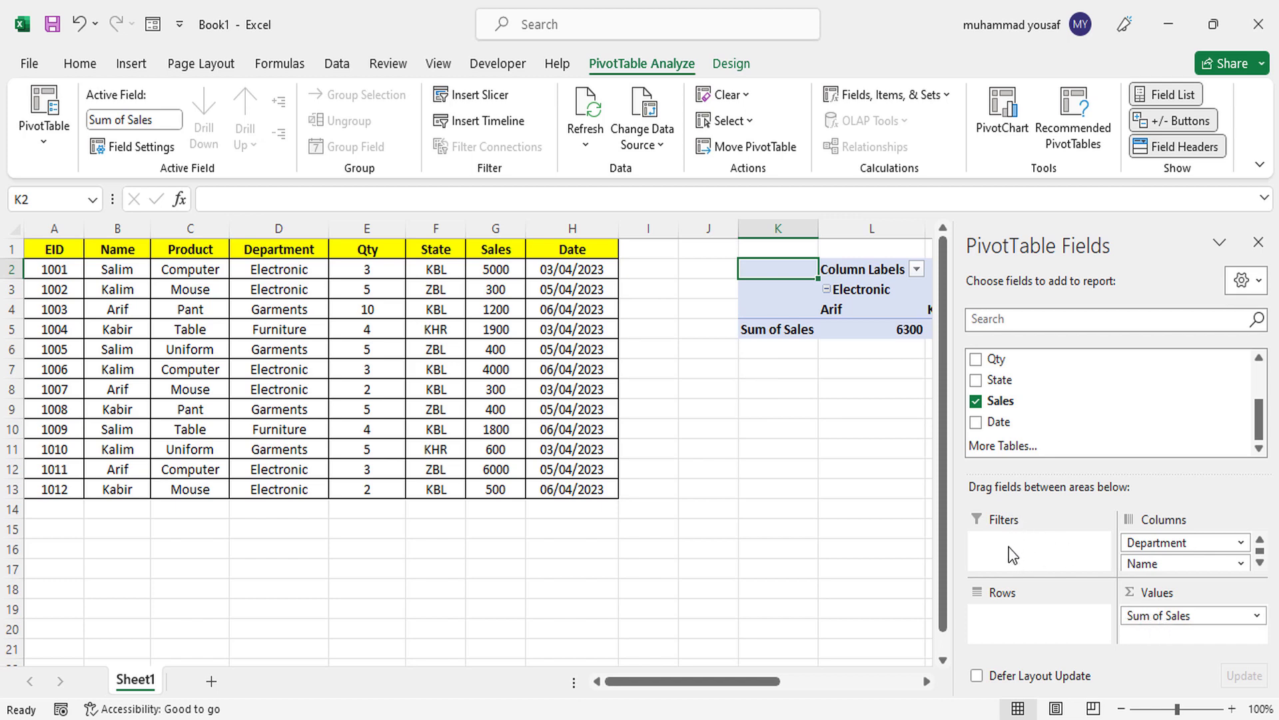
pyautogui.moveTo(1120, 563); pyautogui.dragTo(1012, 618)
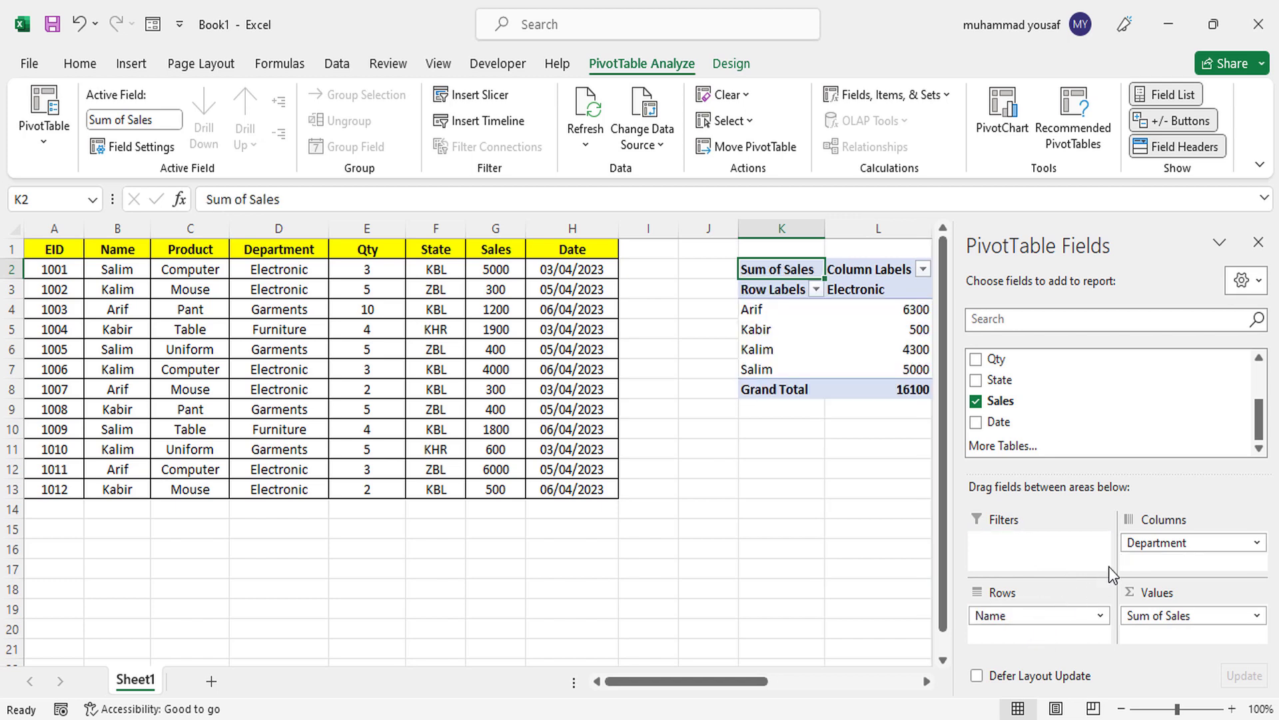
pyautogui.moveTo(1156, 545); pyautogui.dragTo(1035, 562)
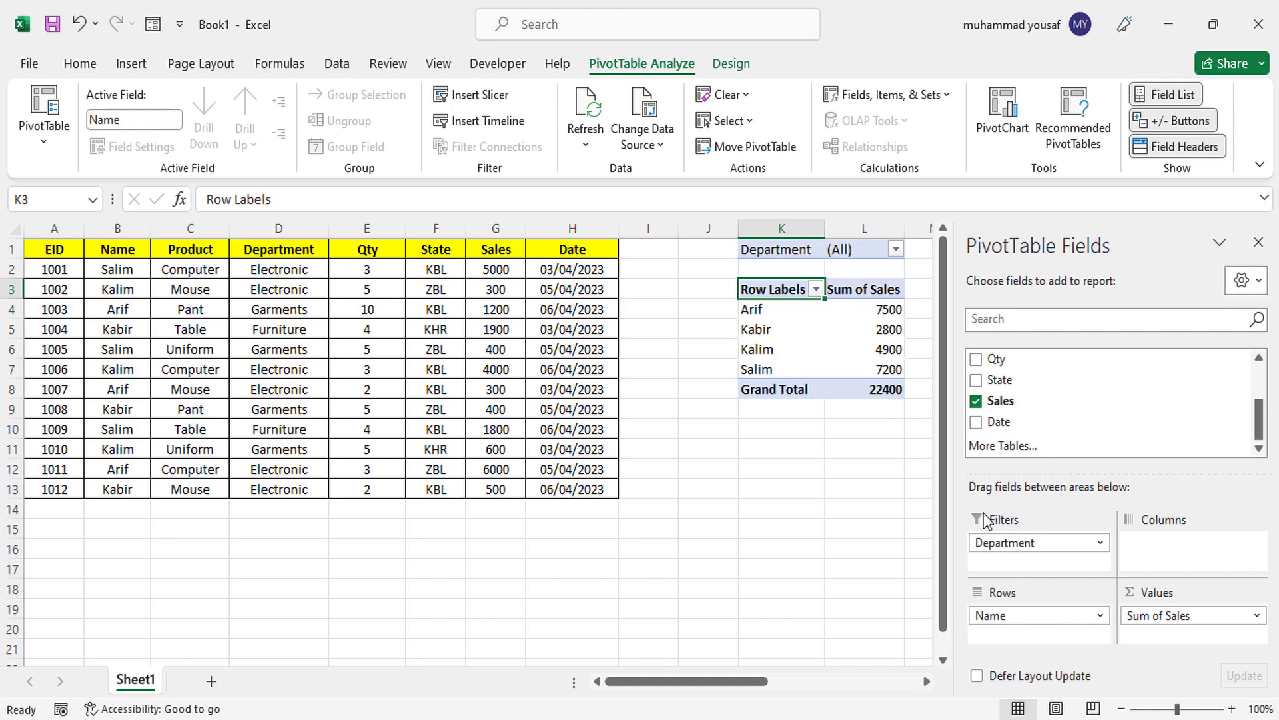
# Step: Filter the PivotTable's Department to Electronic, followed by Furniture
pyautogui.click(896, 251)
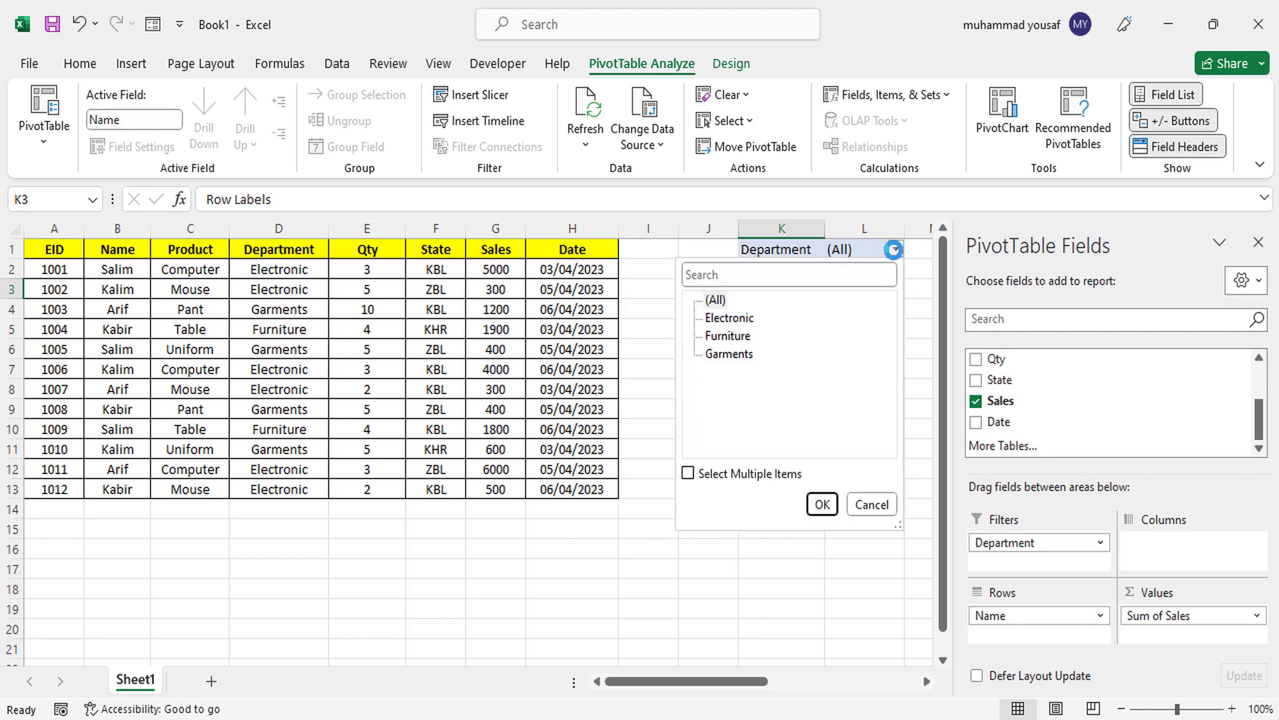
pyautogui.click(729, 318)
pyautogui.click(821, 505)
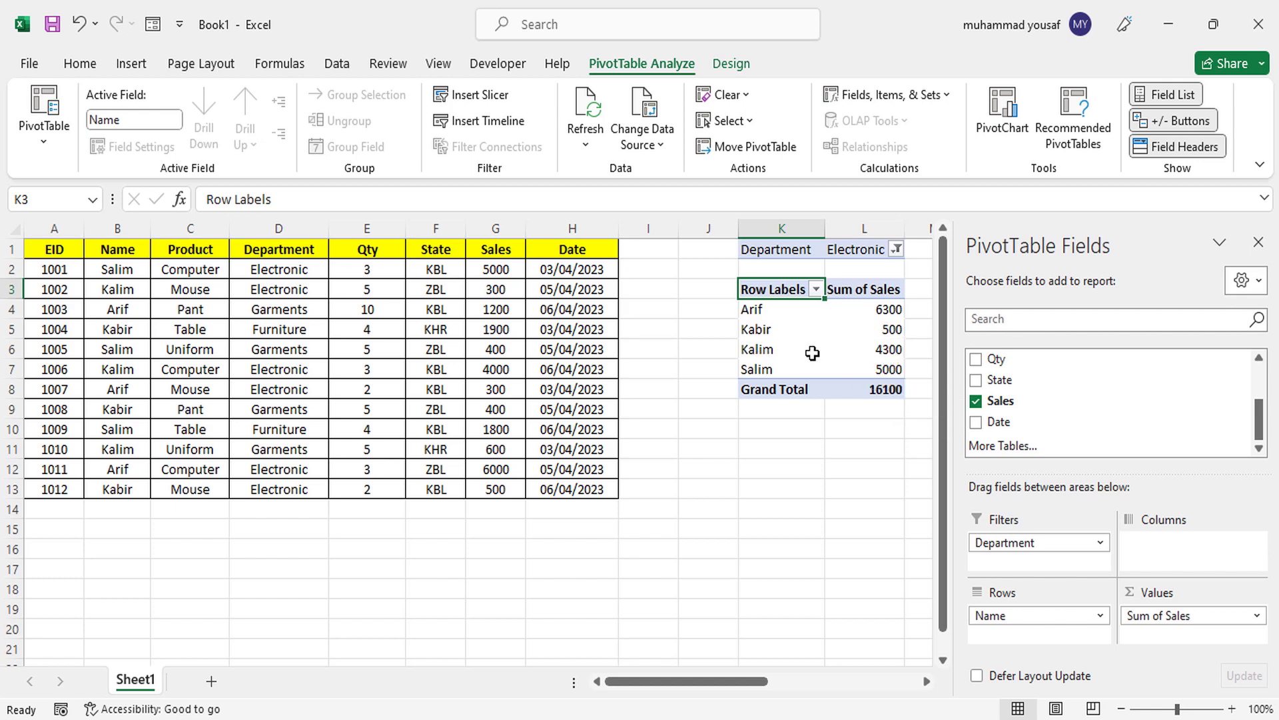
pyautogui.click(897, 248)
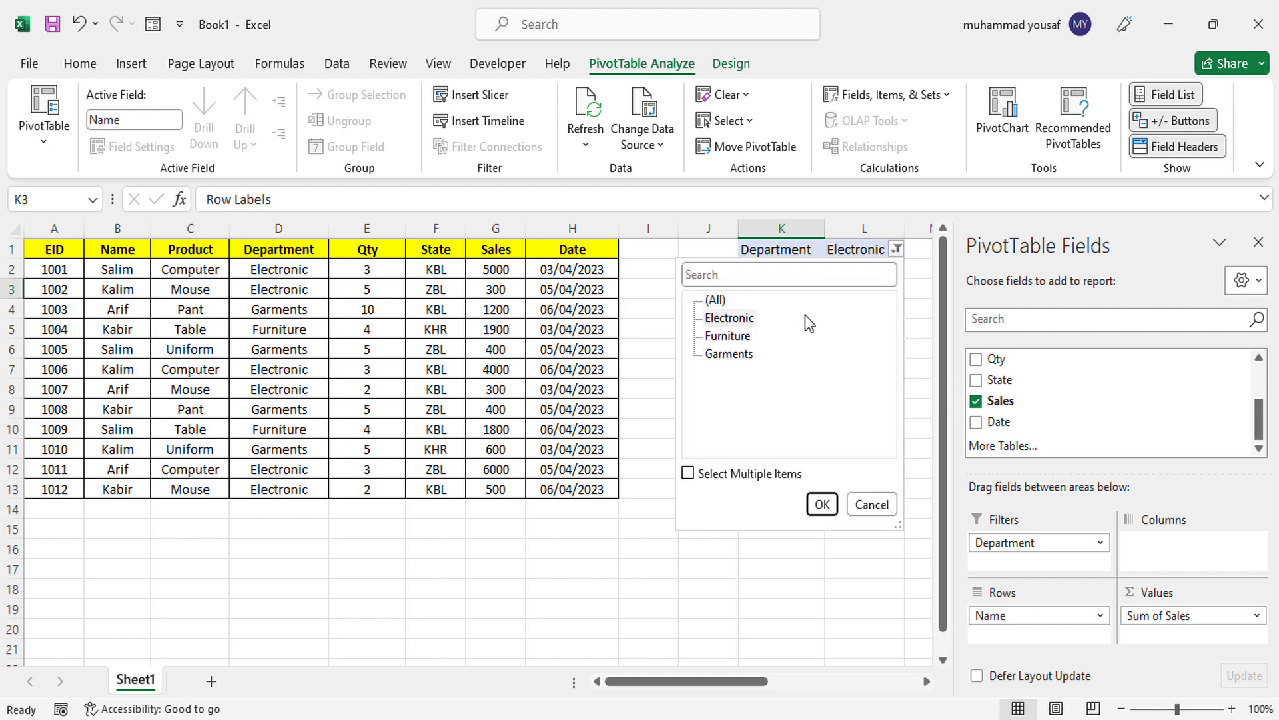
pyautogui.click(729, 336)
pyautogui.click(822, 505)
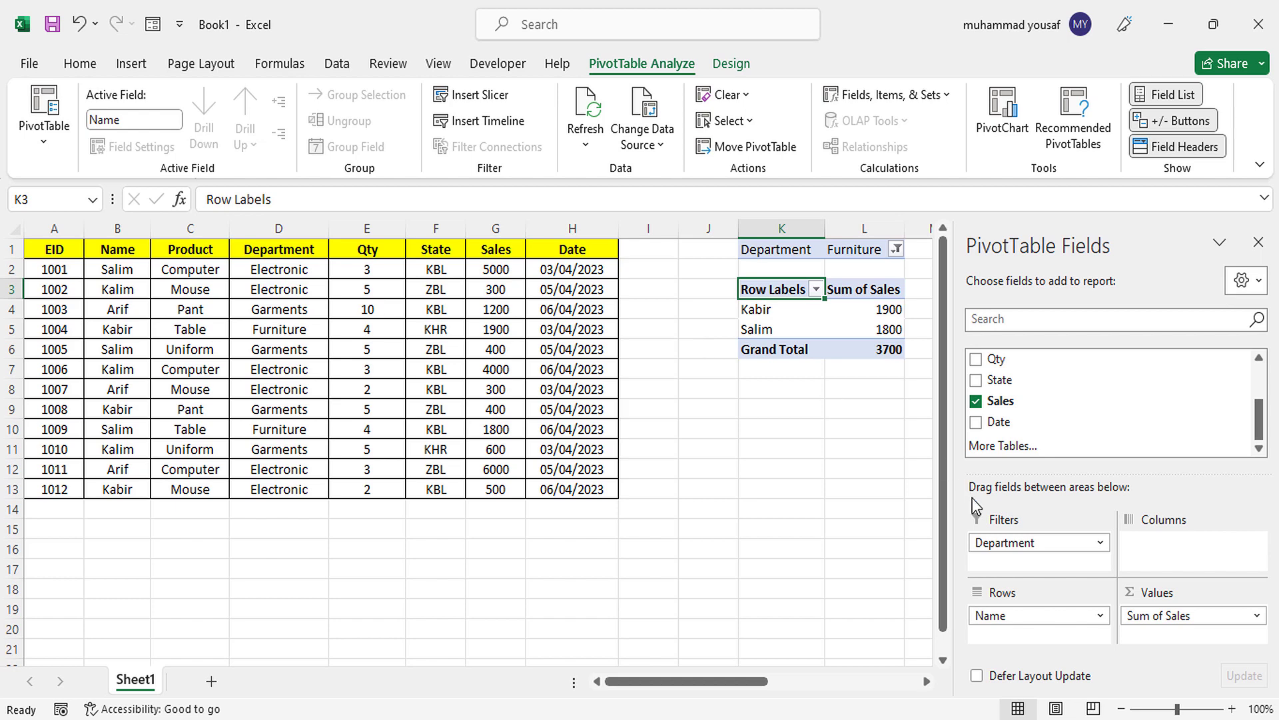
# Step: Remove Department from the PivotTable's filters and add the State field there instead
pyautogui.moveTo(1013, 543); pyautogui.dragTo(866, 553)
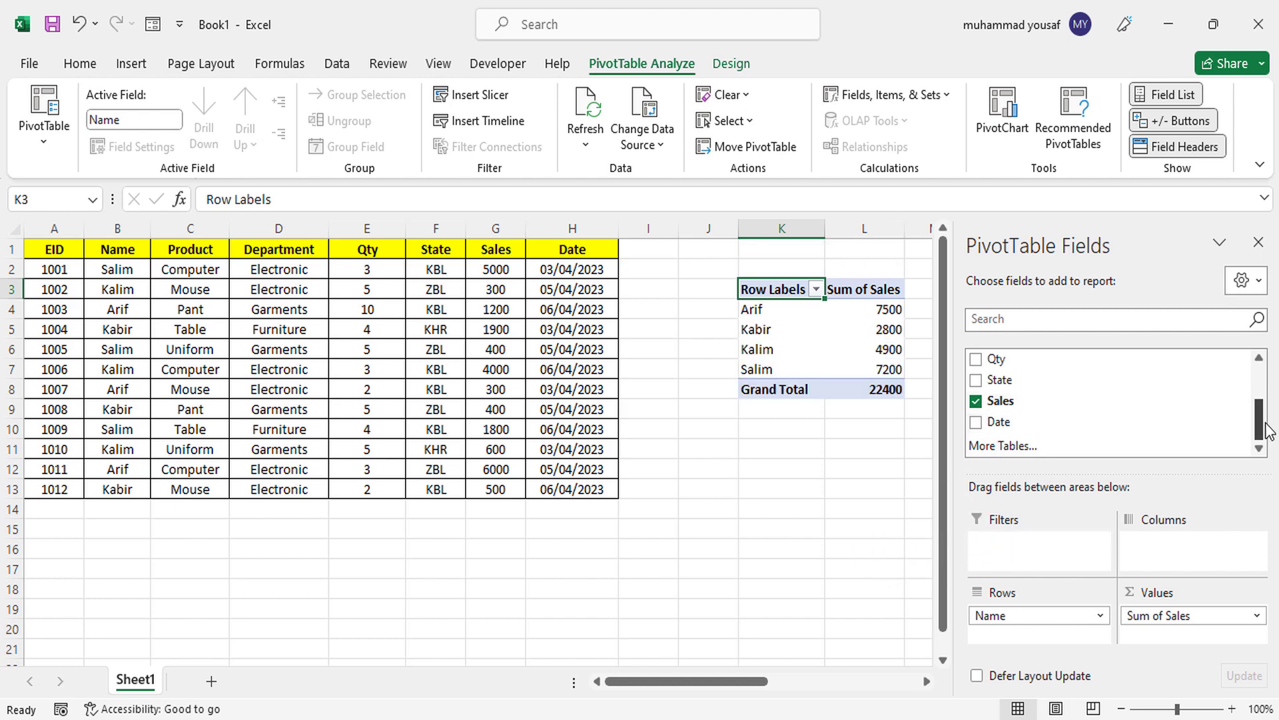
pyautogui.moveTo(1259, 432)
pyautogui.mouseDown()
pyautogui.moveTo(1259, 405)
pyautogui.moveTo(1259, 426)
pyautogui.mouseUp()
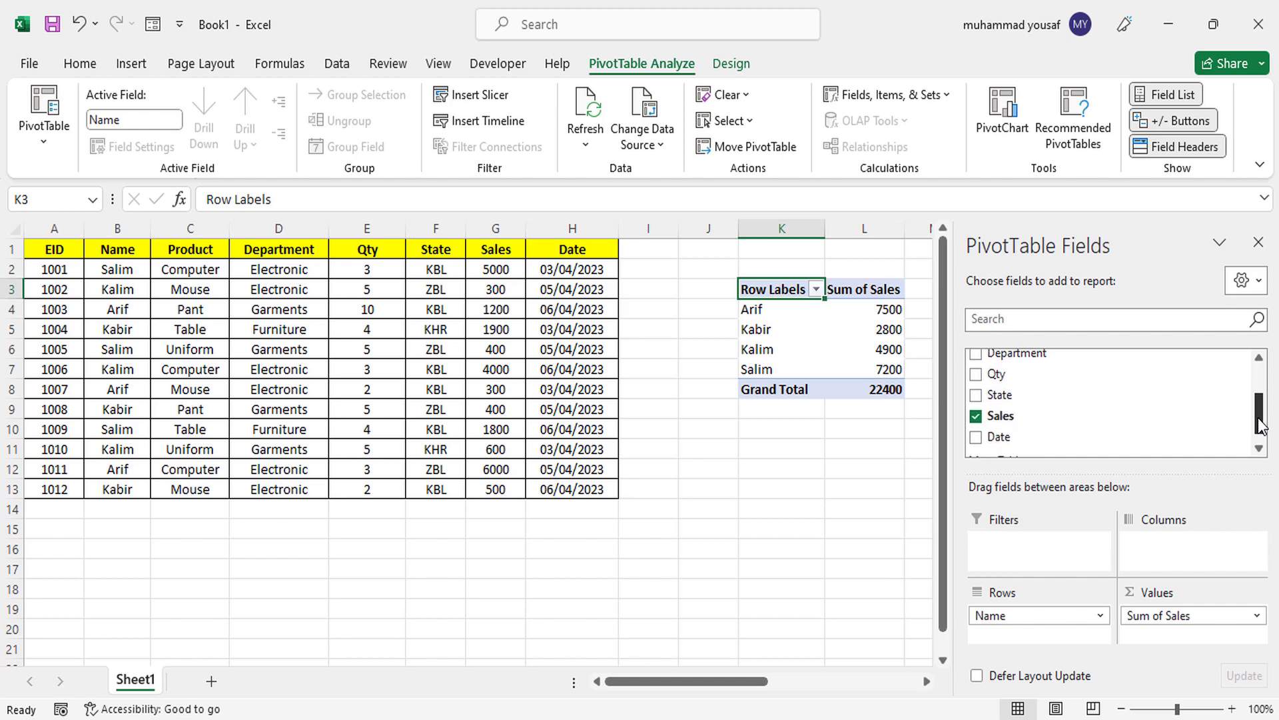
pyautogui.moveTo(996, 408); pyautogui.dragTo(1042, 553)
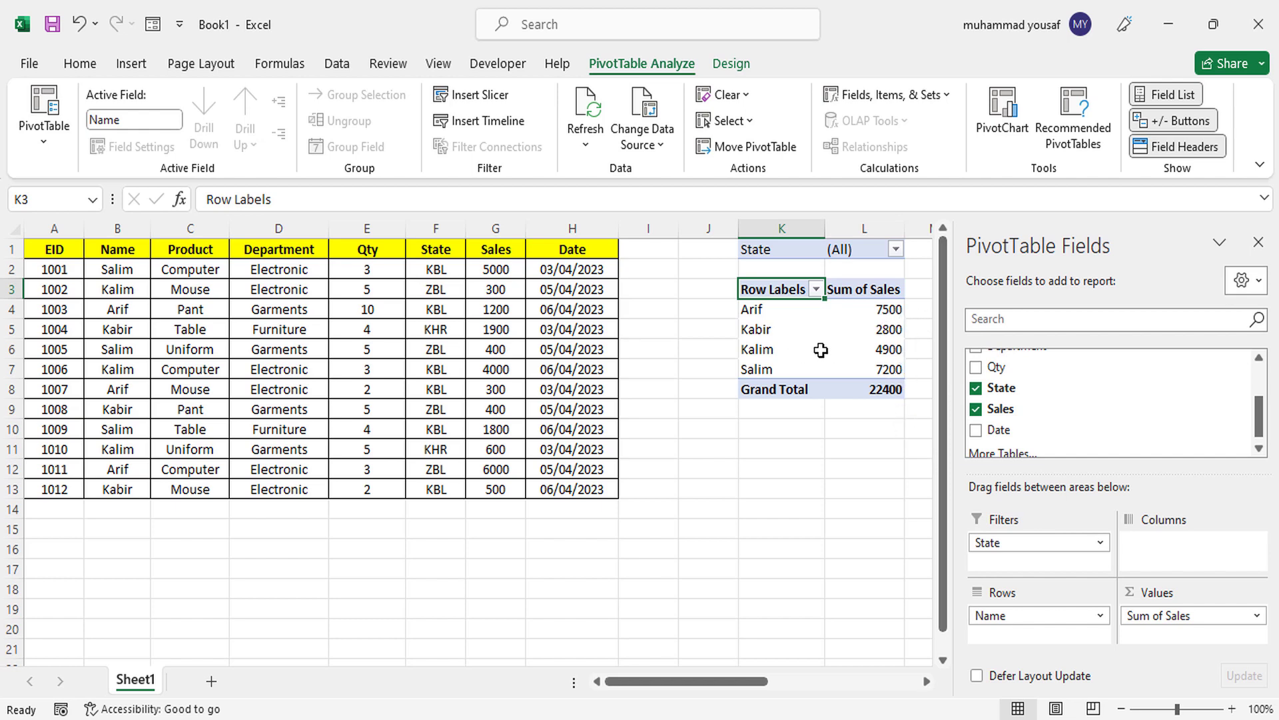
# Step: Filter the PivotTable by State for KBL, followed by KHR
pyautogui.click(896, 249)
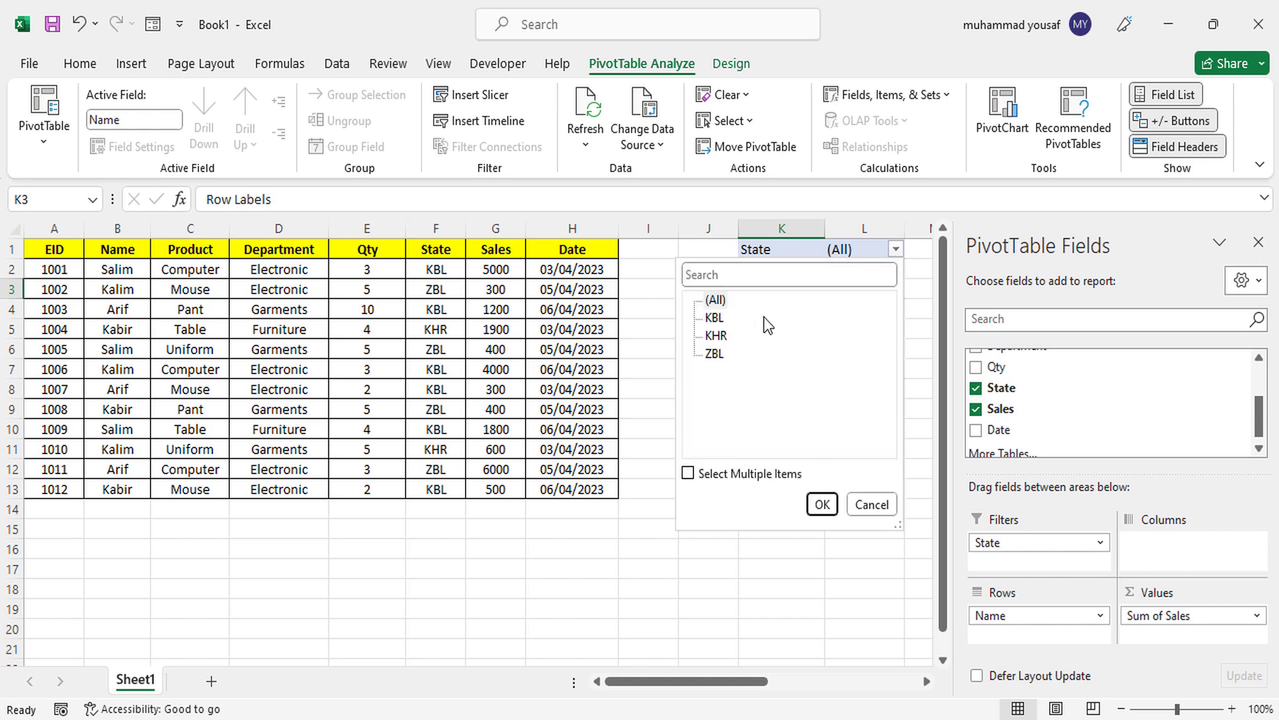
pyautogui.click(715, 318)
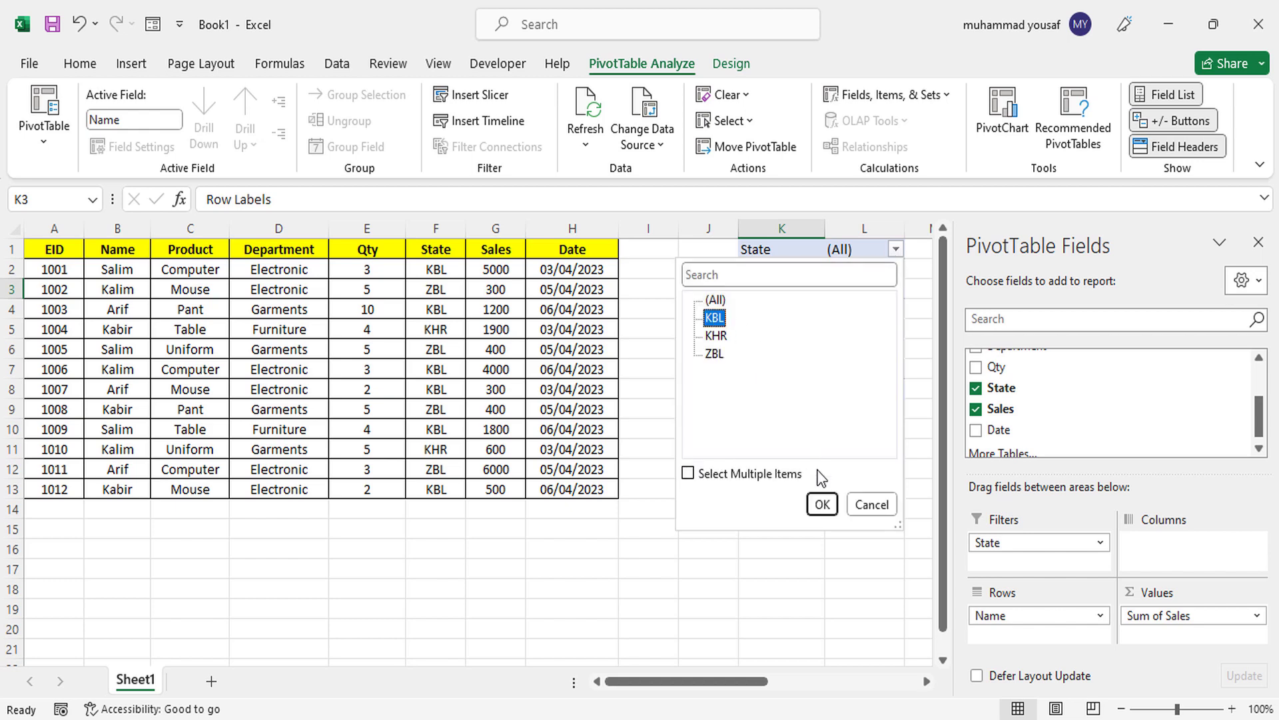
pyautogui.click(822, 506)
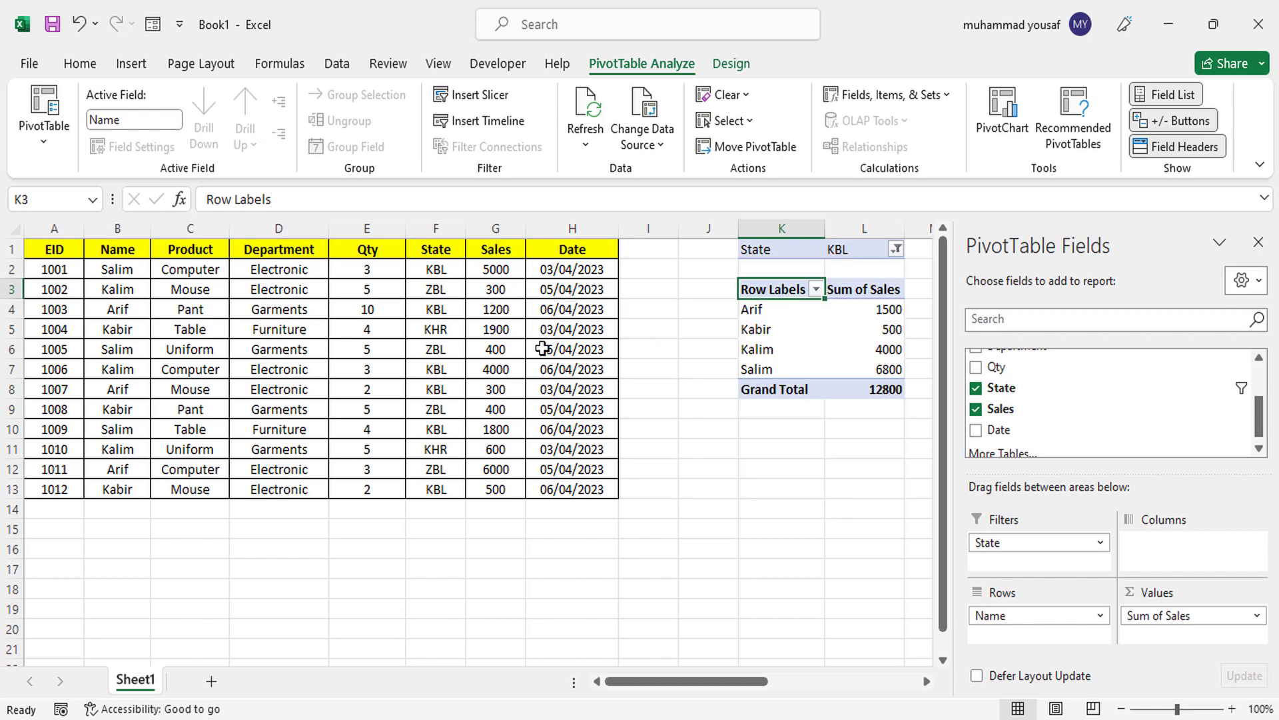
pyautogui.click(897, 249)
pyautogui.click(717, 336)
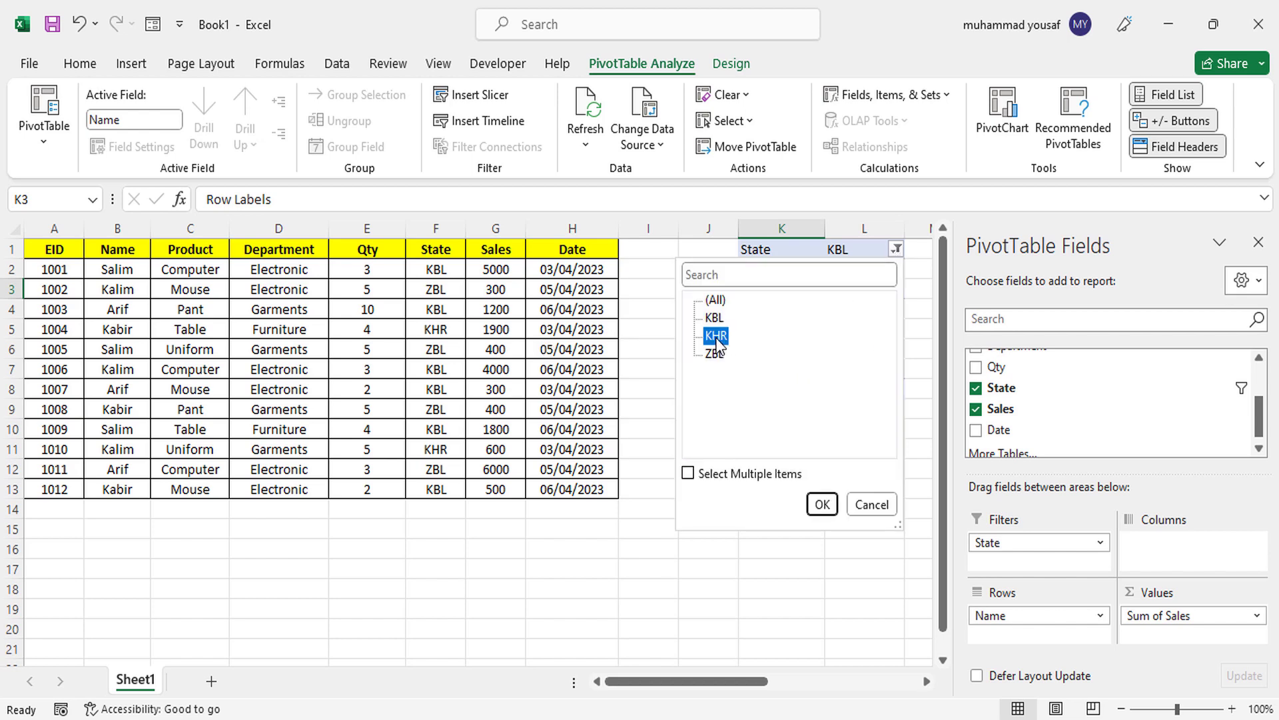
pyautogui.click(822, 505)
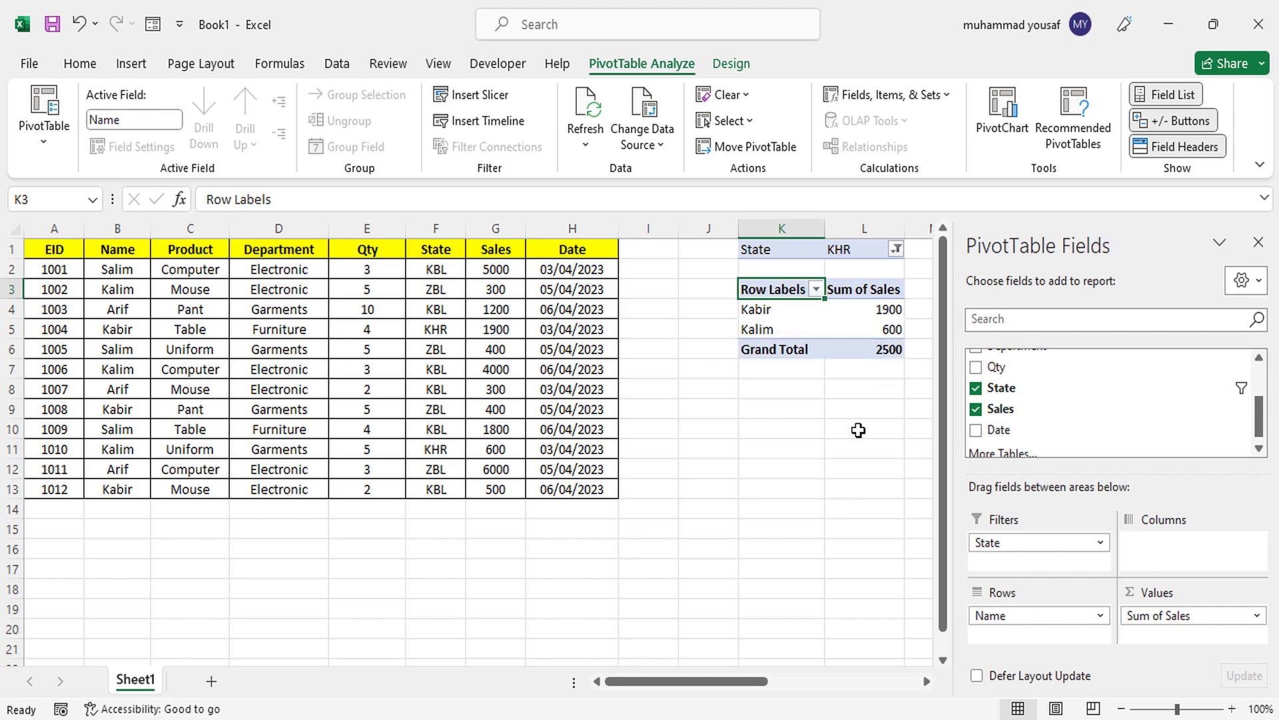
# Step: Compare the PivotTable's grand total with the two KHR records in the source data
pyautogui.moveTo(877, 346)
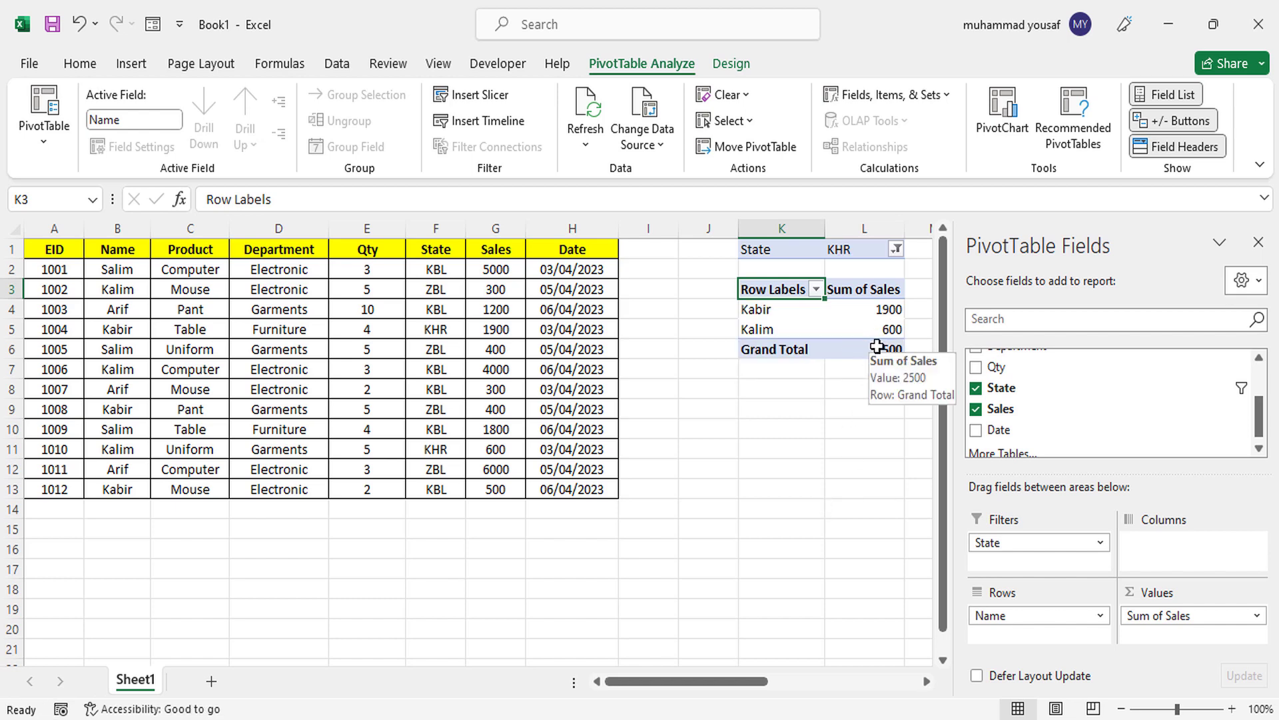
pyautogui.click(432, 336)
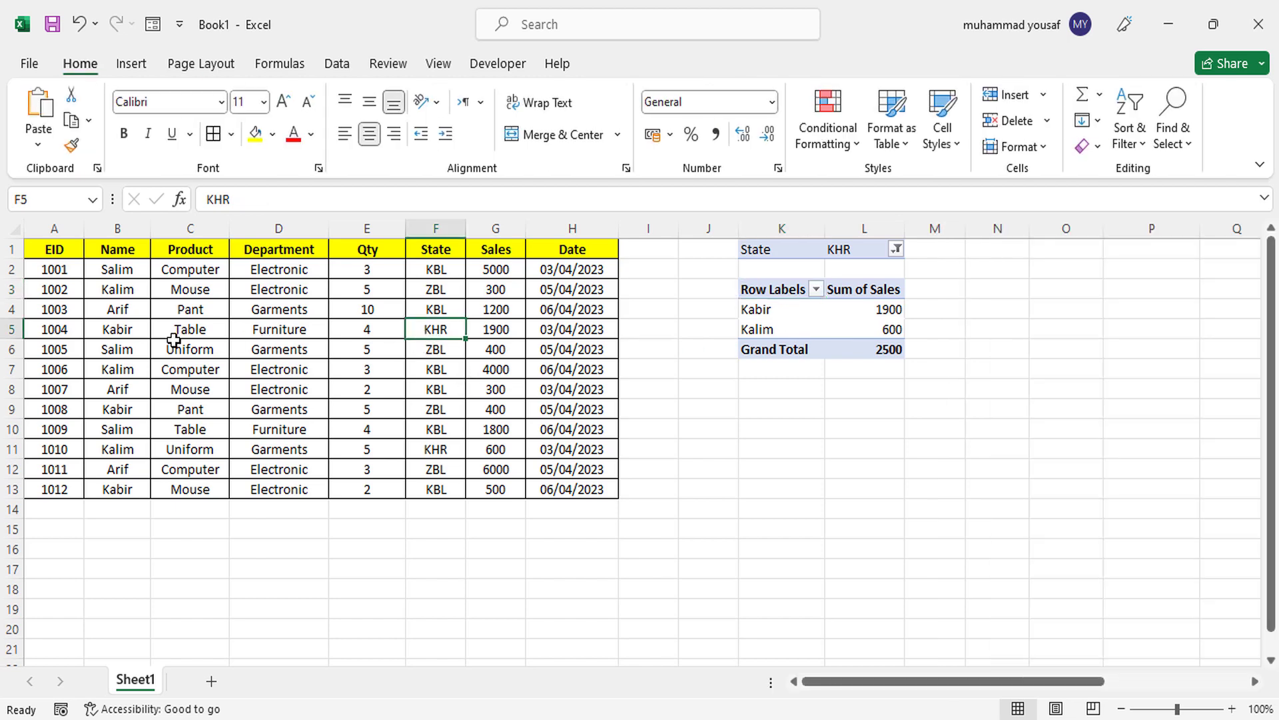
pyautogui.click(443, 450)
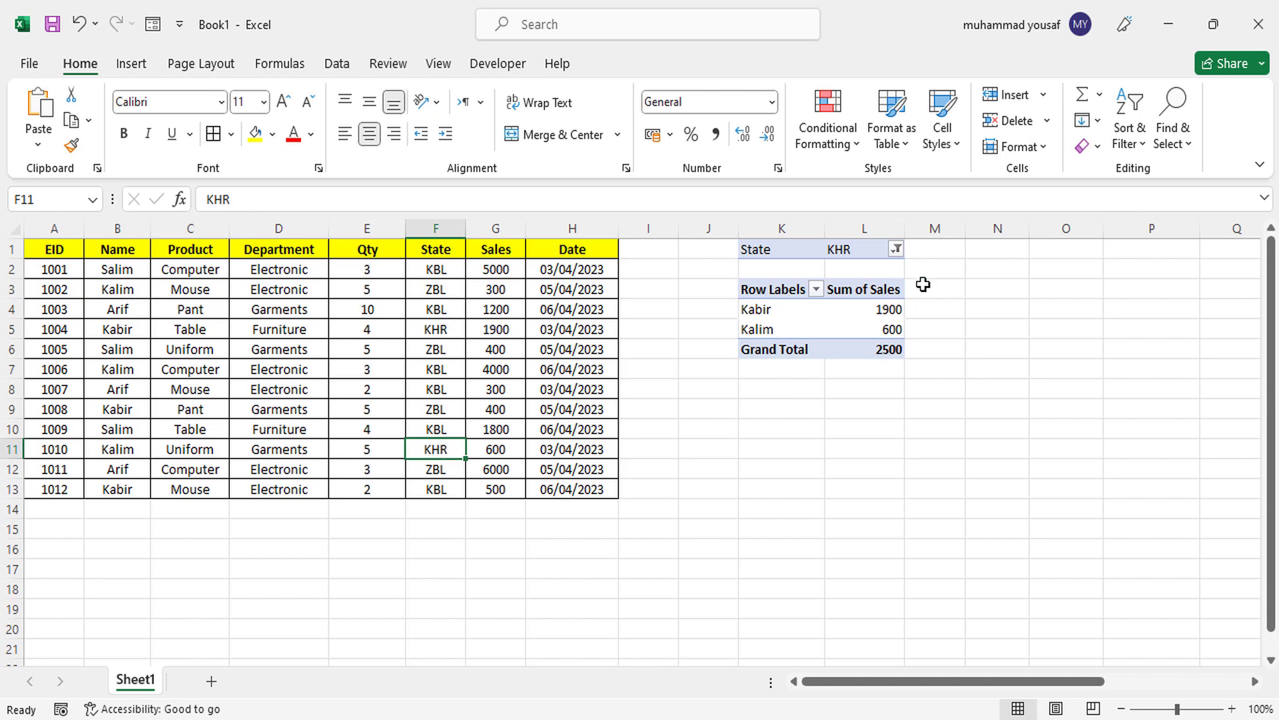
# Step: Switch the PivotTable's State filter to ZBL
pyautogui.click(897, 249)
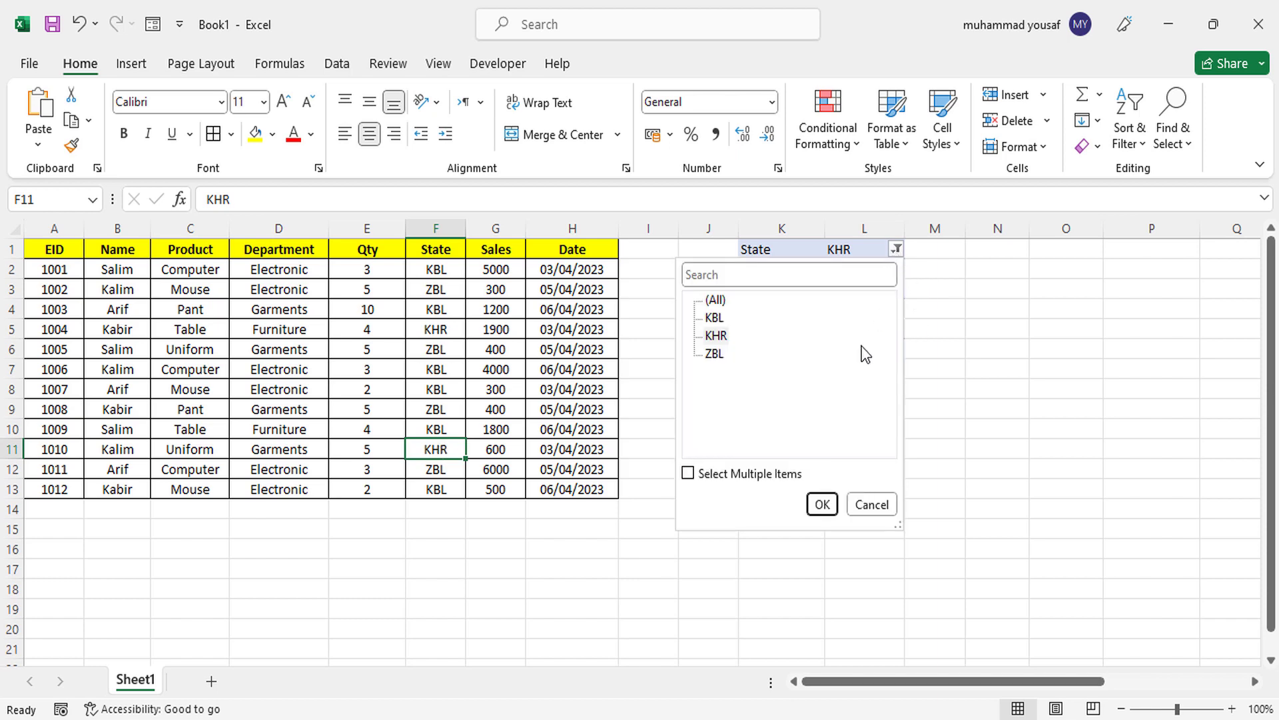
pyautogui.click(715, 353)
pyautogui.click(822, 504)
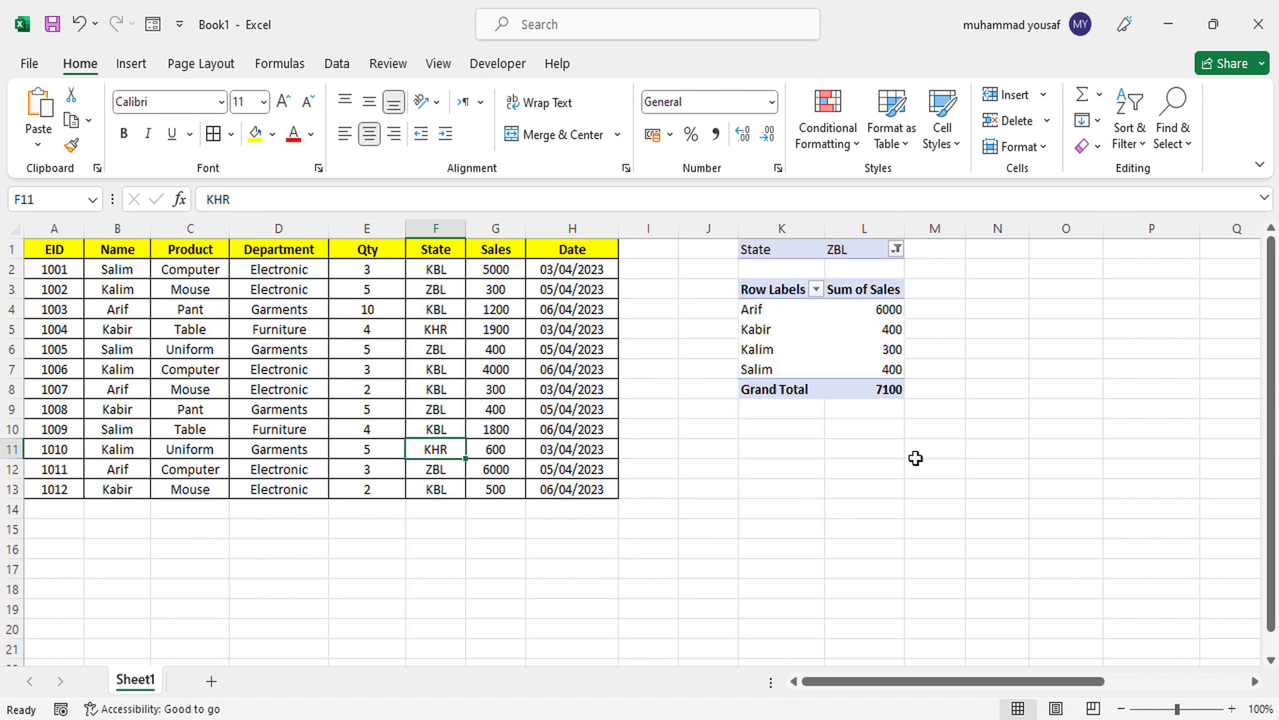
pyautogui.click(878, 341)
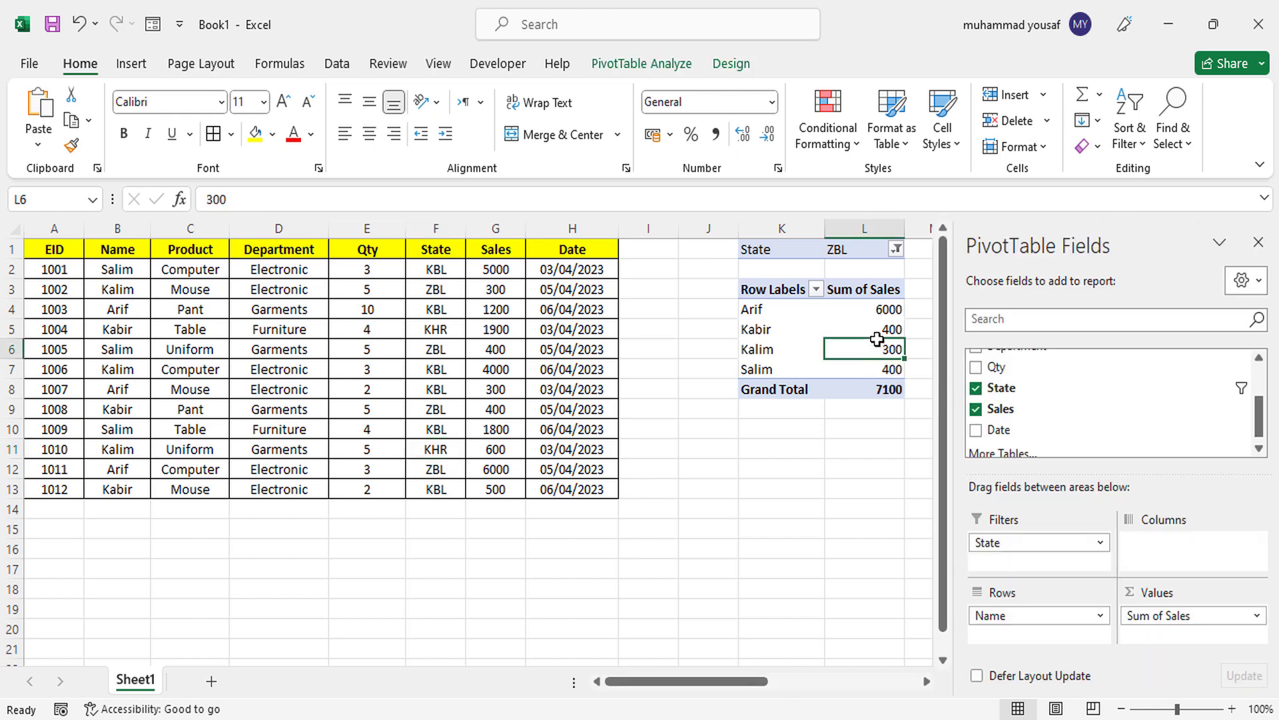
pyautogui.click(786, 453)
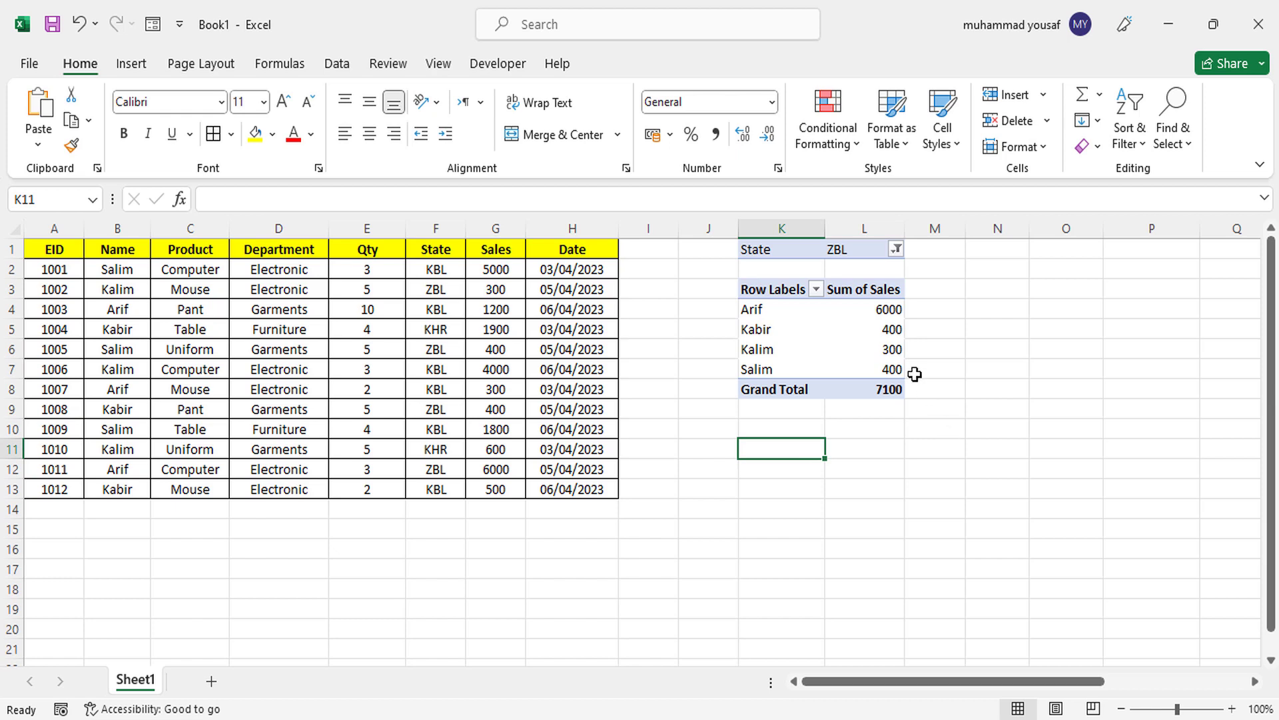
# Step: Add Product above Name in the PivotTable's rows and place Qty between the two fields
pyautogui.click(880, 341)
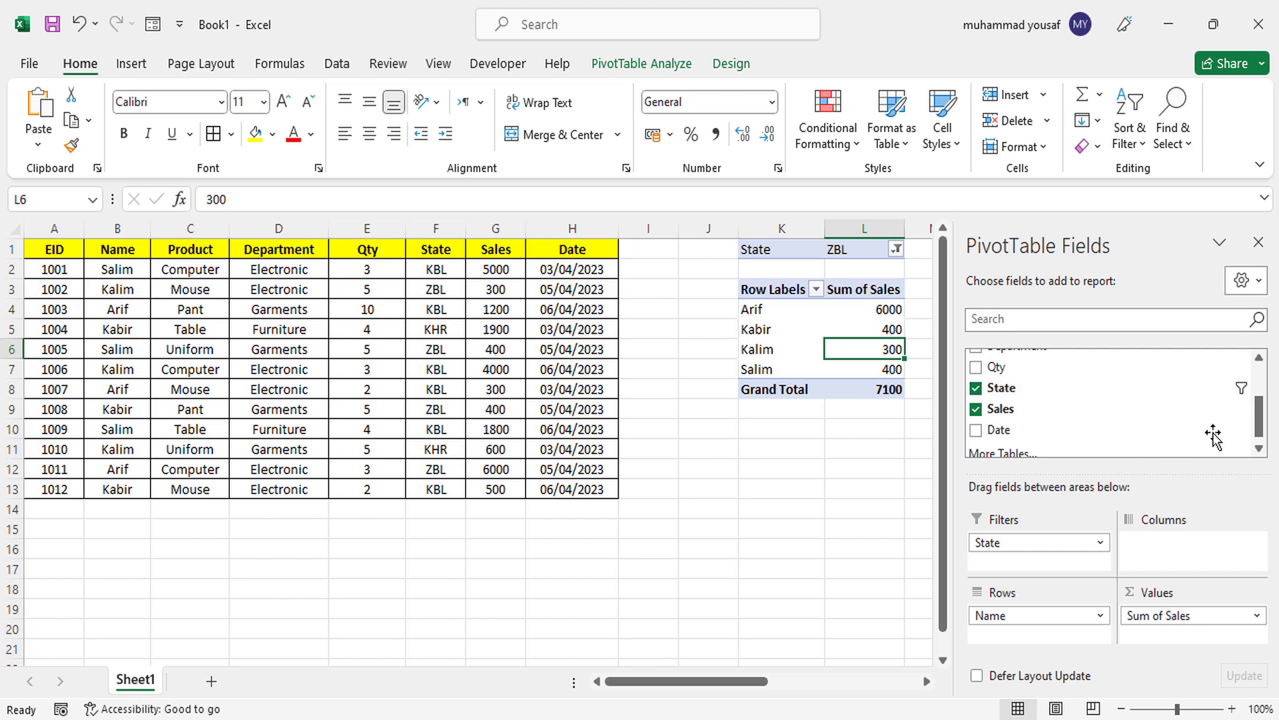
pyautogui.moveTo(1259, 421); pyautogui.dragTo(1260, 425)
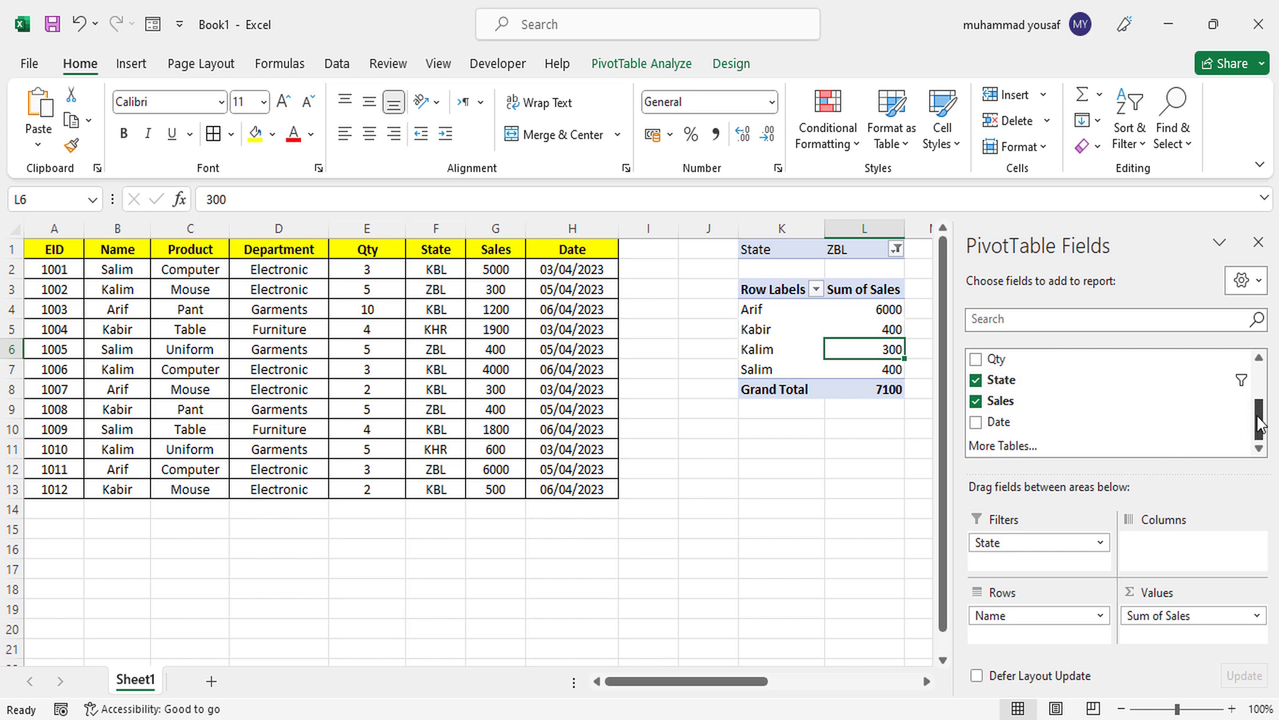
pyautogui.moveTo(700, 681); pyautogui.dragTo(762, 689)
pyautogui.moveTo(945, 457); pyautogui.dragTo(946, 443)
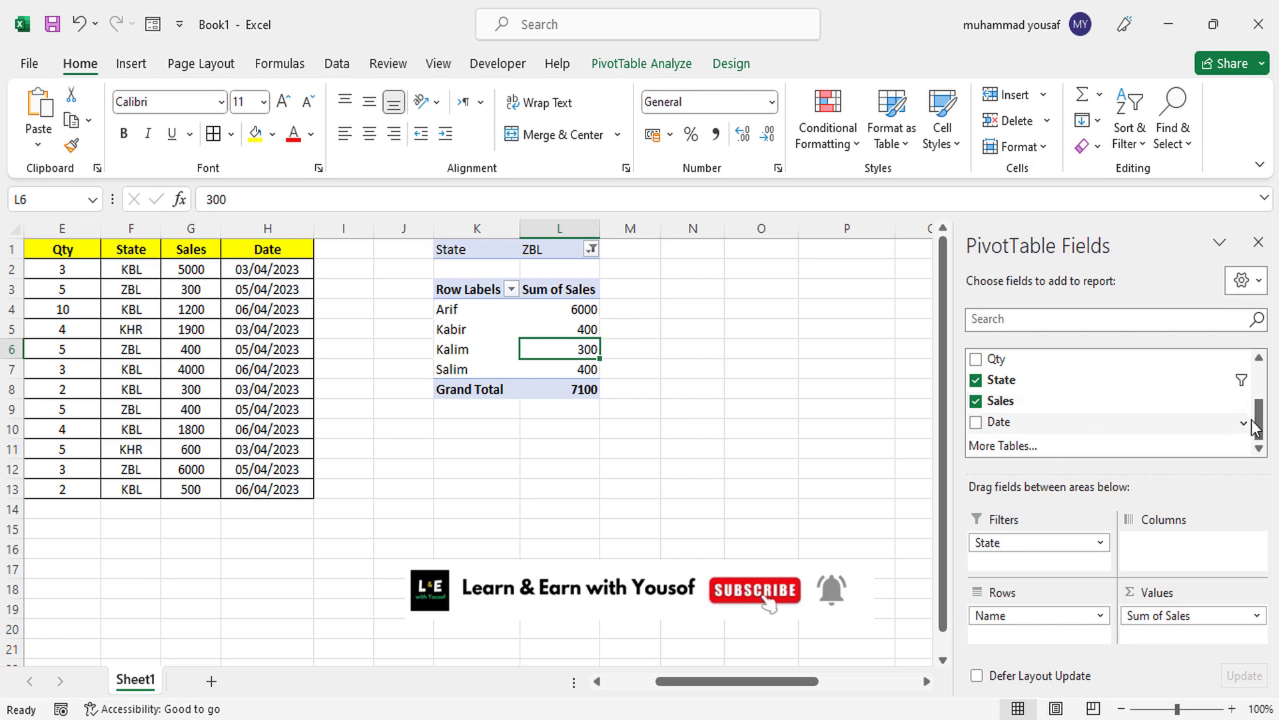
pyautogui.moveTo(1259, 418); pyautogui.dragTo(1260, 399)
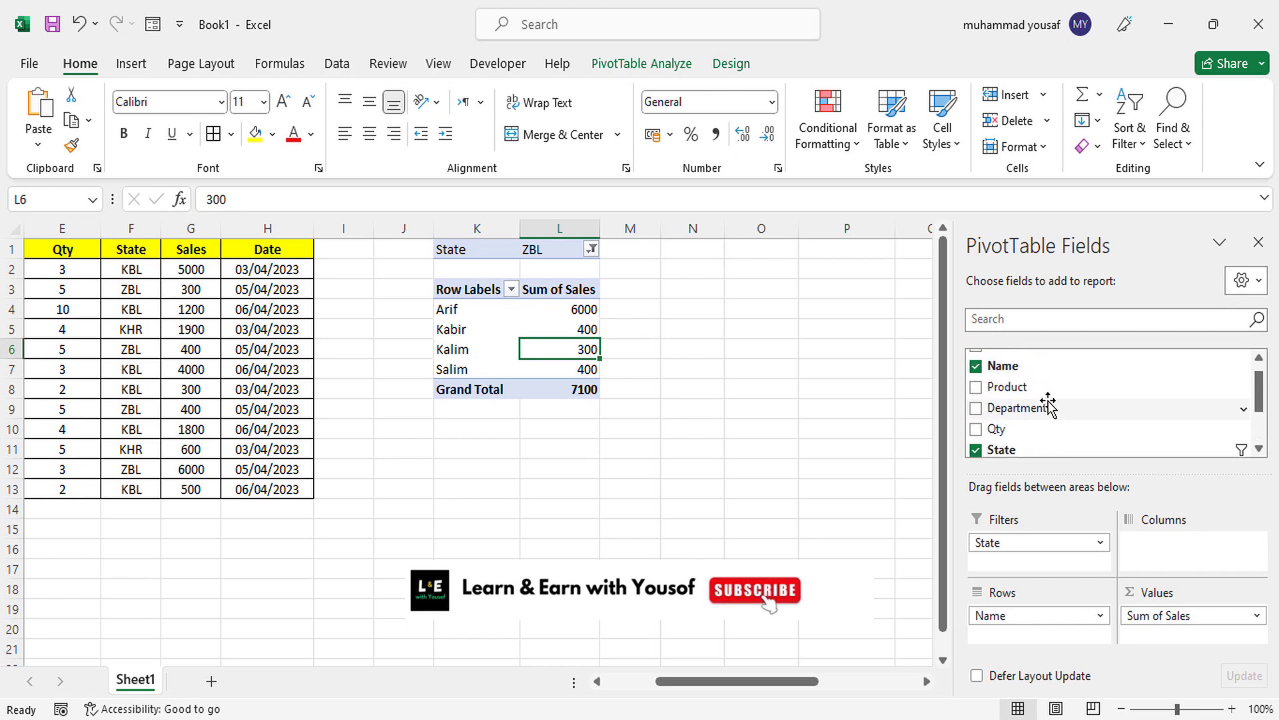
pyautogui.moveTo(1000, 387)
pyautogui.mouseDown()
pyautogui.moveTo(1057, 574)
pyautogui.moveTo(1007, 617)
pyautogui.mouseUp()
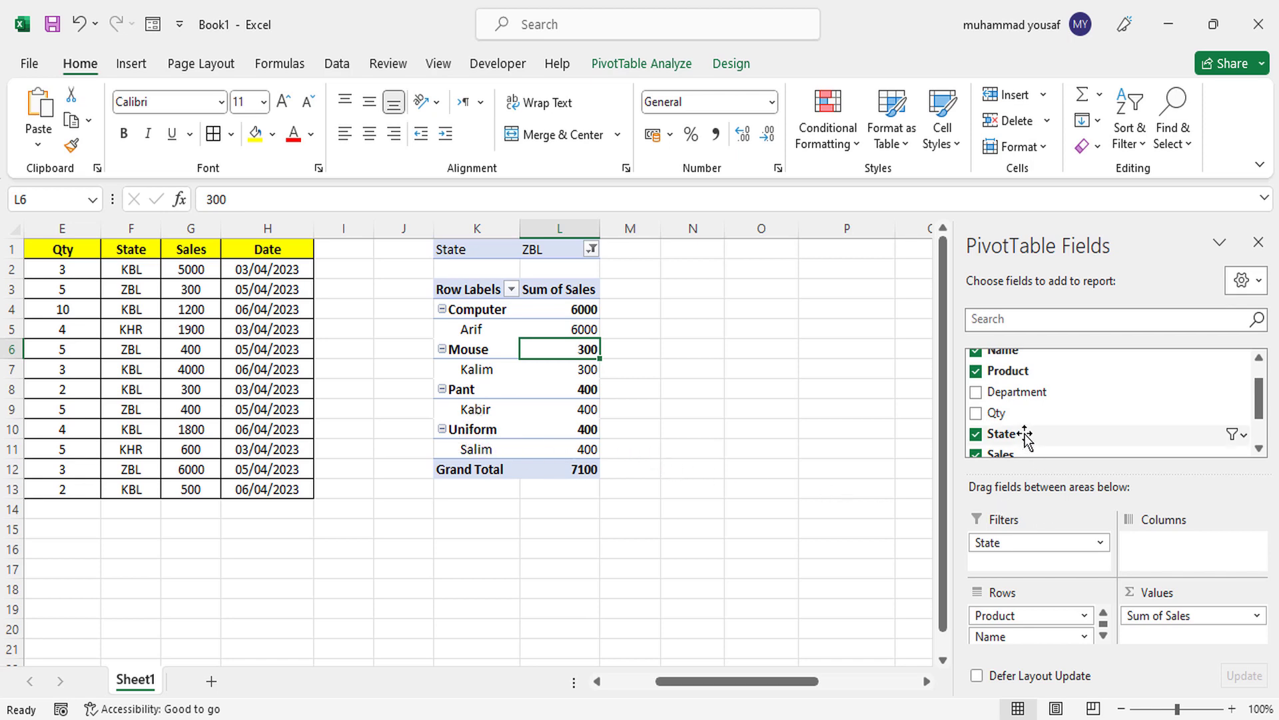
pyautogui.moveTo(1026, 436); pyautogui.dragTo(1036, 629)
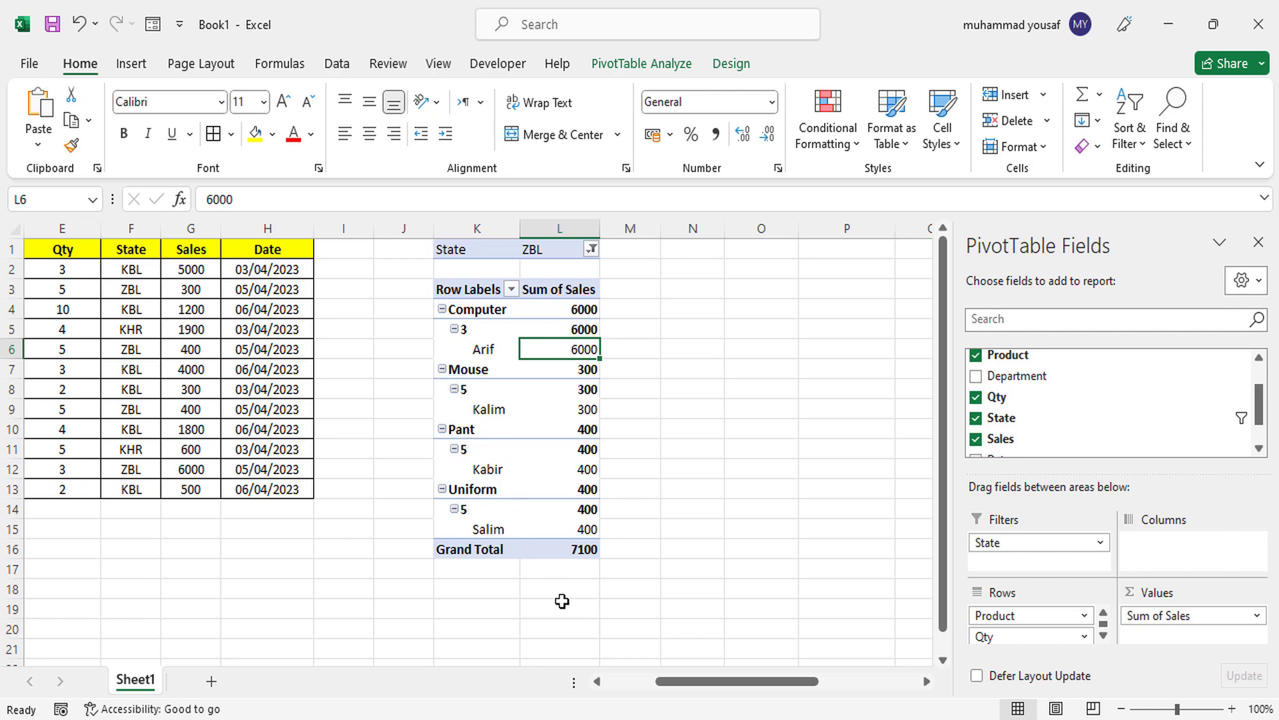
# Step: Reset the PivotTable's State filter to (All)
pyautogui.moveTo(676, 681); pyautogui.dragTo(628, 681)
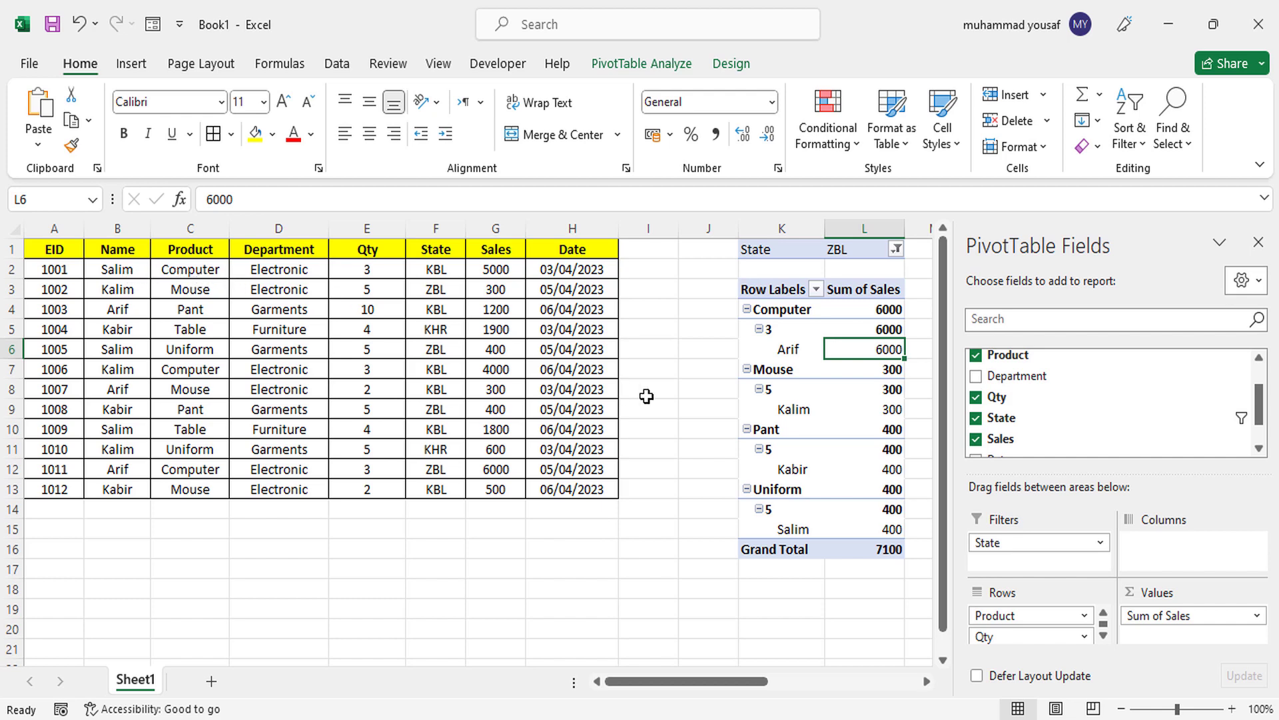
pyautogui.moveTo(945, 363); pyautogui.dragTo(945, 350)
pyautogui.click(945, 377)
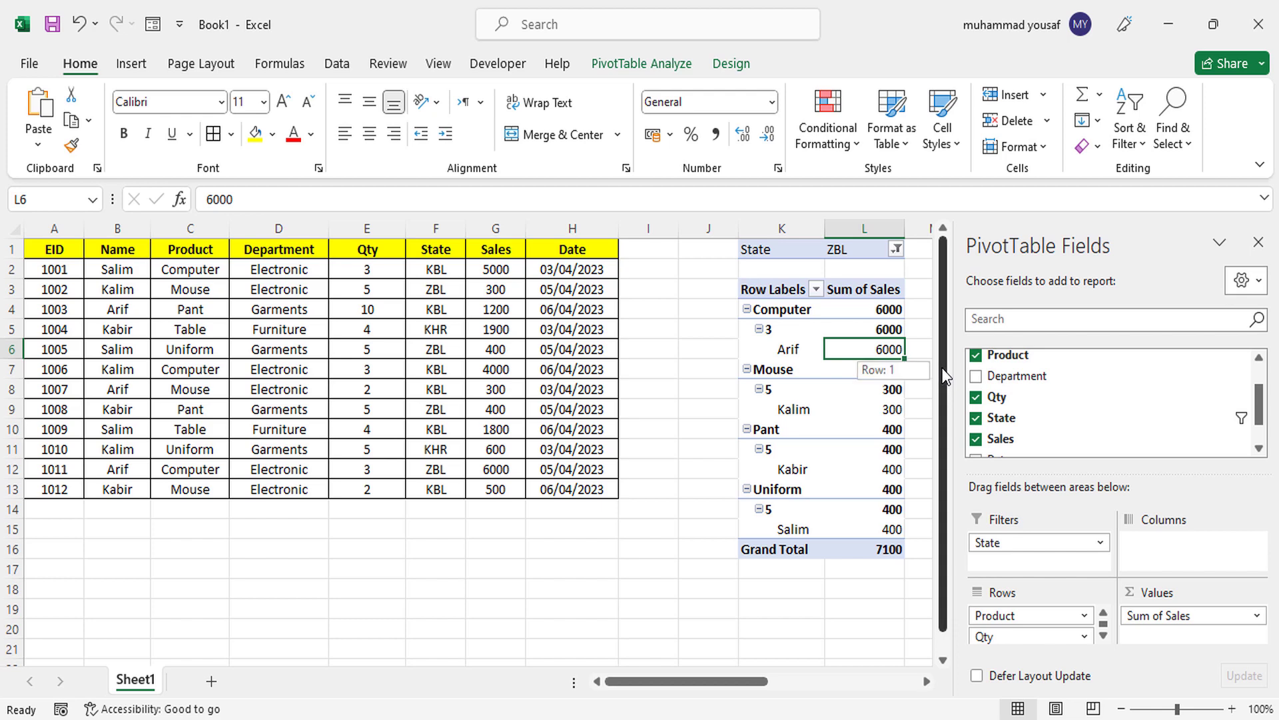
pyautogui.click(1104, 636)
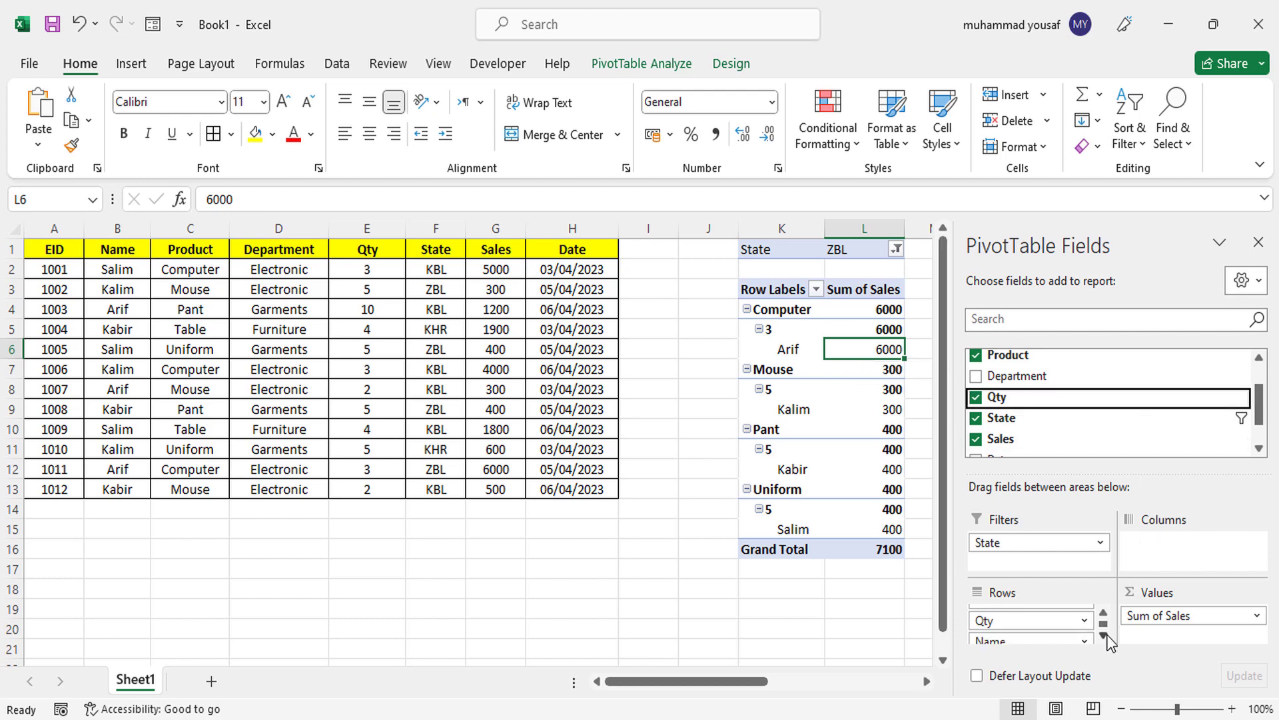
pyautogui.click(1103, 613)
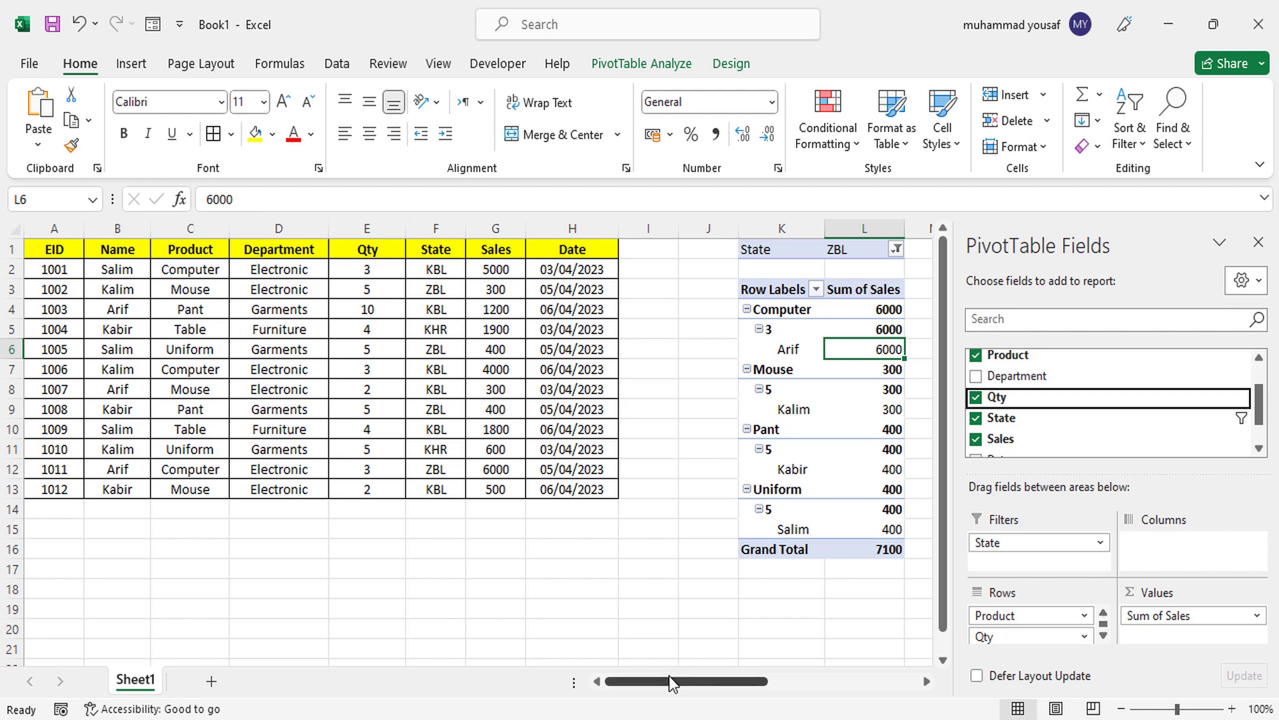
pyautogui.click(896, 248)
pyautogui.click(716, 301)
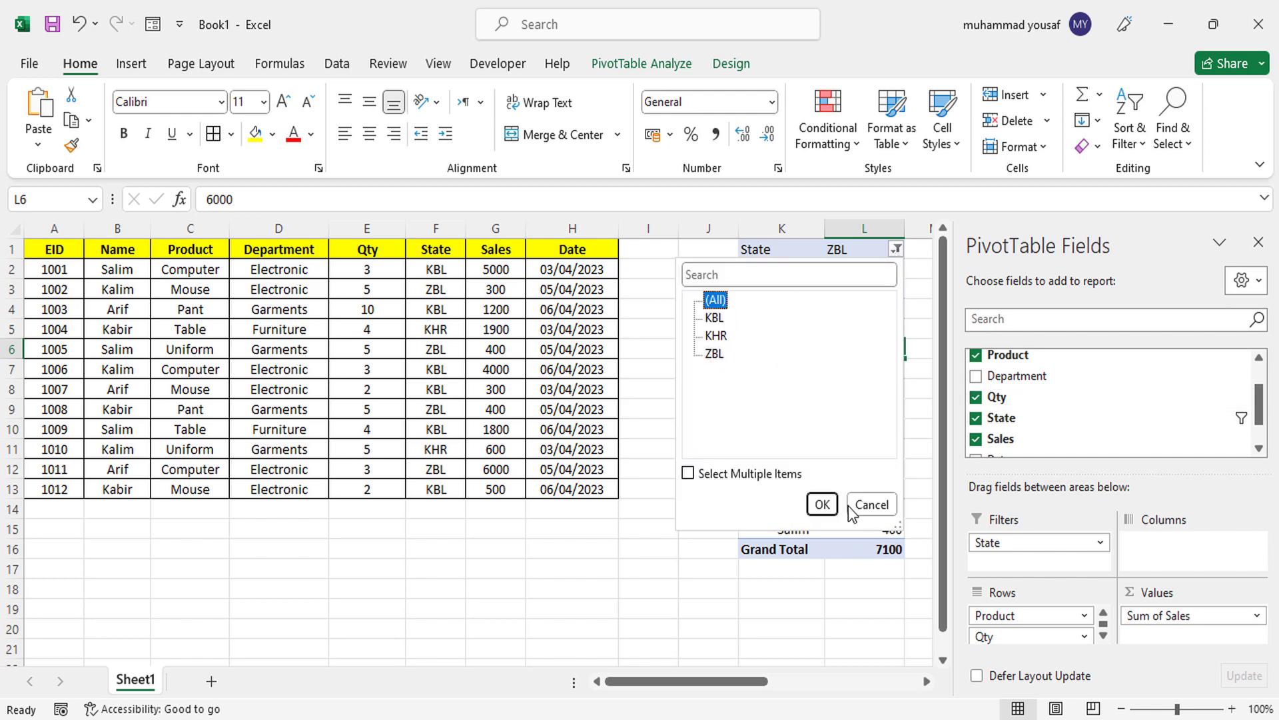
pyautogui.click(823, 504)
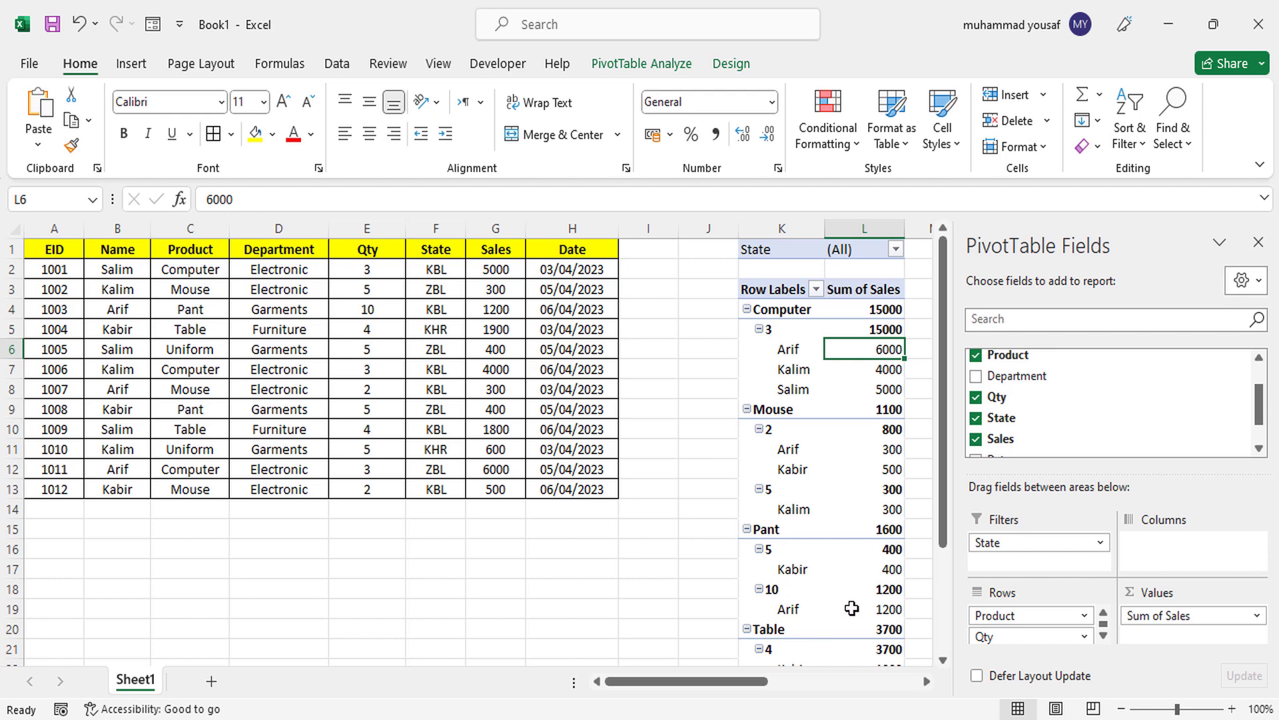
pyautogui.moveTo(945, 517)
pyautogui.mouseDown()
pyautogui.moveTo(951, 613)
pyautogui.moveTo(952, 513)
pyautogui.mouseUp()
pyautogui.moveTo(758, 688); pyautogui.dragTo(834, 680)
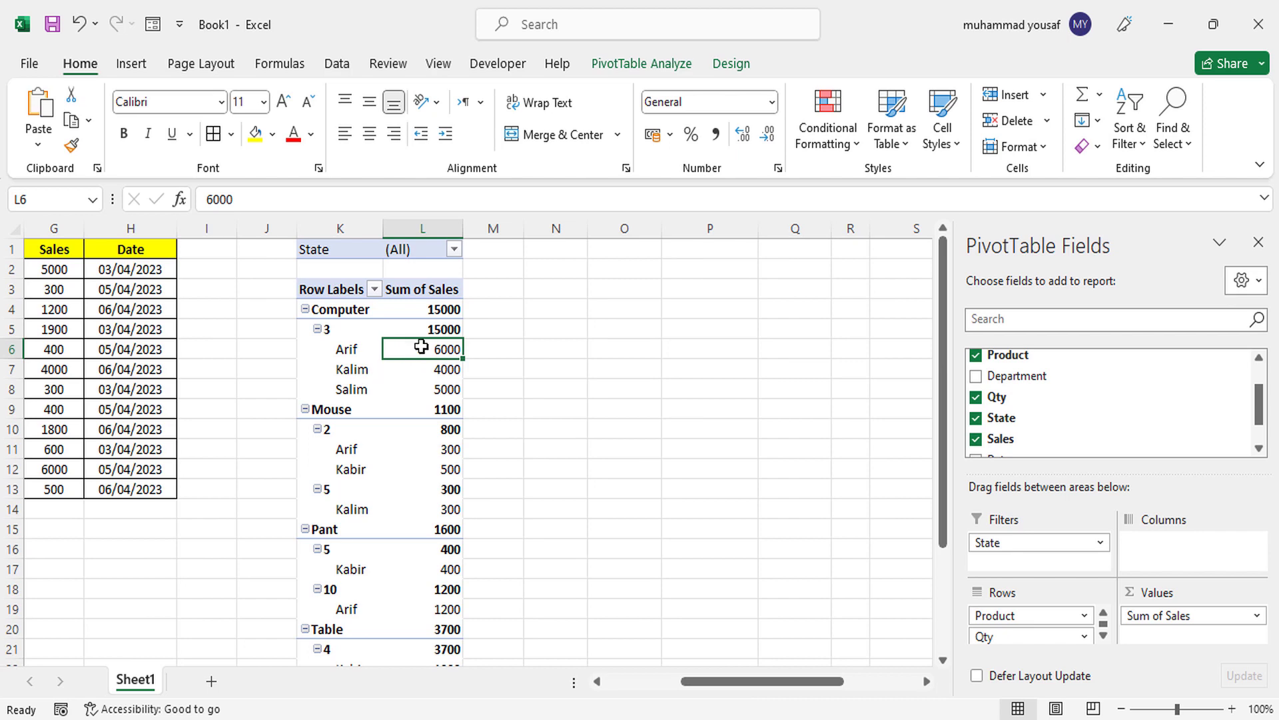
# Step: Turn the PivotTable's grand totals on for rows and columns
pyautogui.click(727, 66)
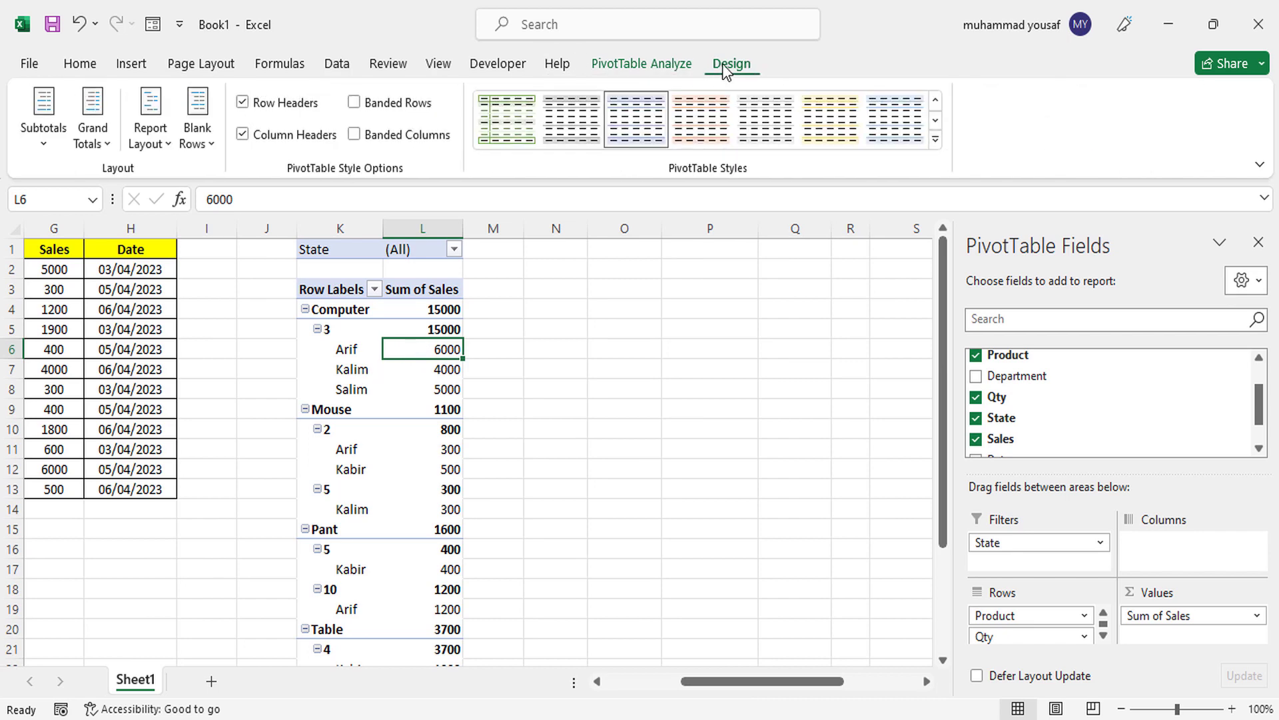
pyautogui.click(106, 145)
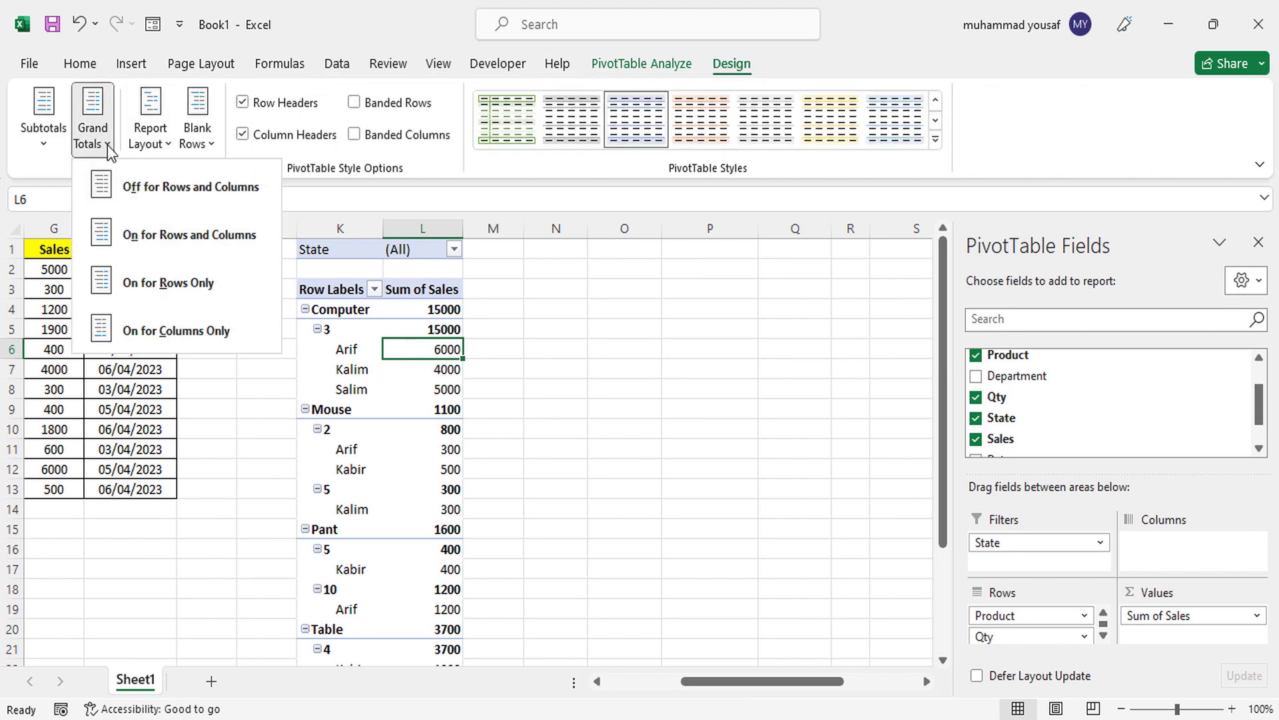
pyautogui.click(181, 237)
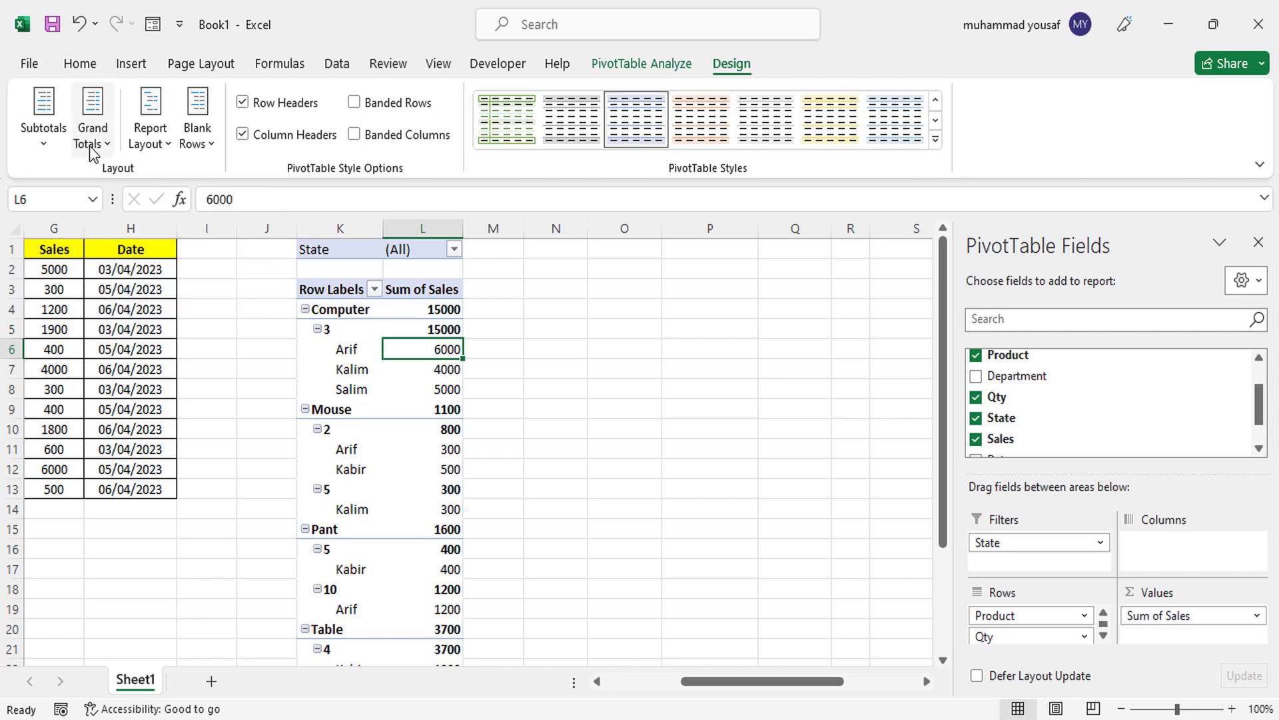
pyautogui.click(436, 377)
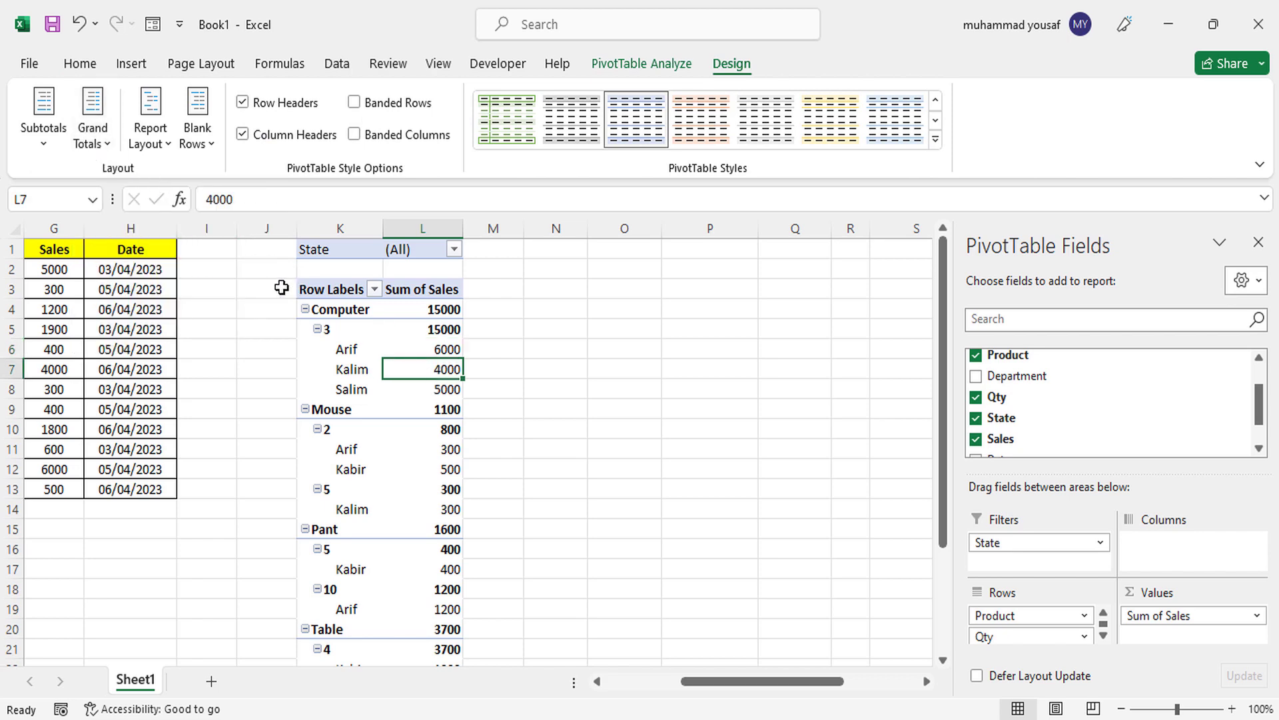
pyautogui.click(93, 128)
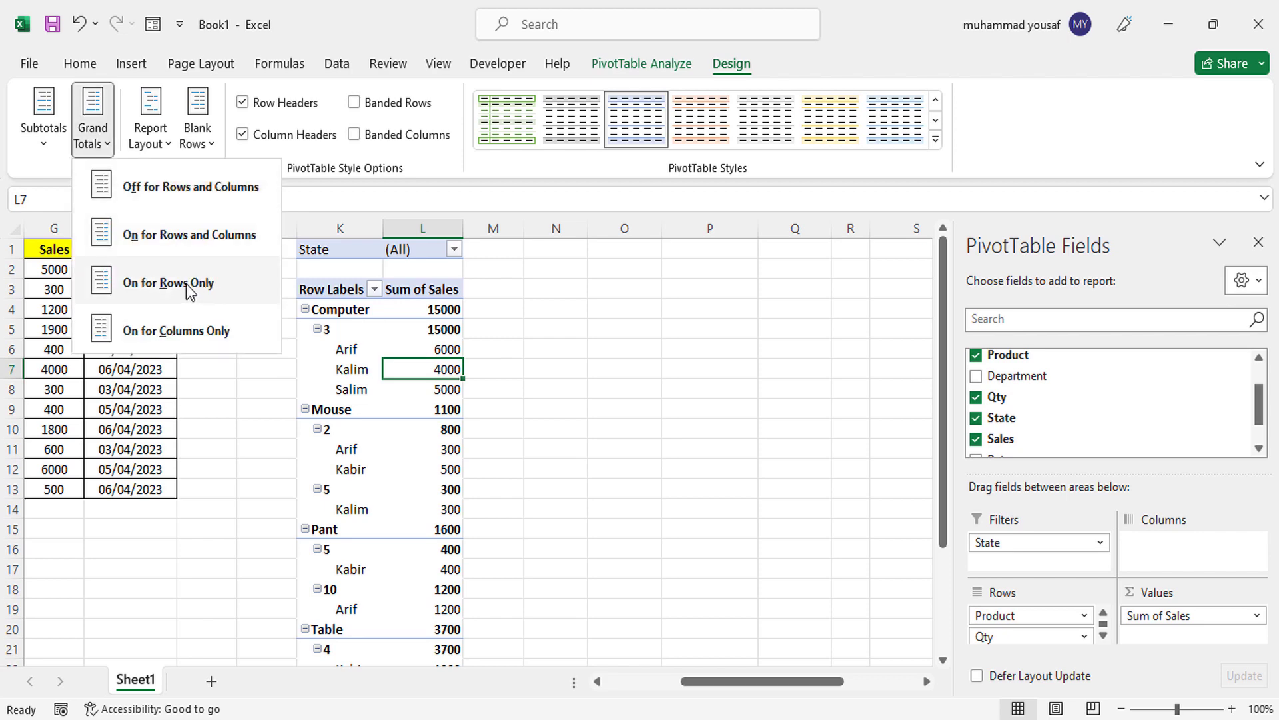
# Step: Change the PivotTable's report layout to Outline Form and to Tabular Form for comparison
pyautogui.click(158, 144)
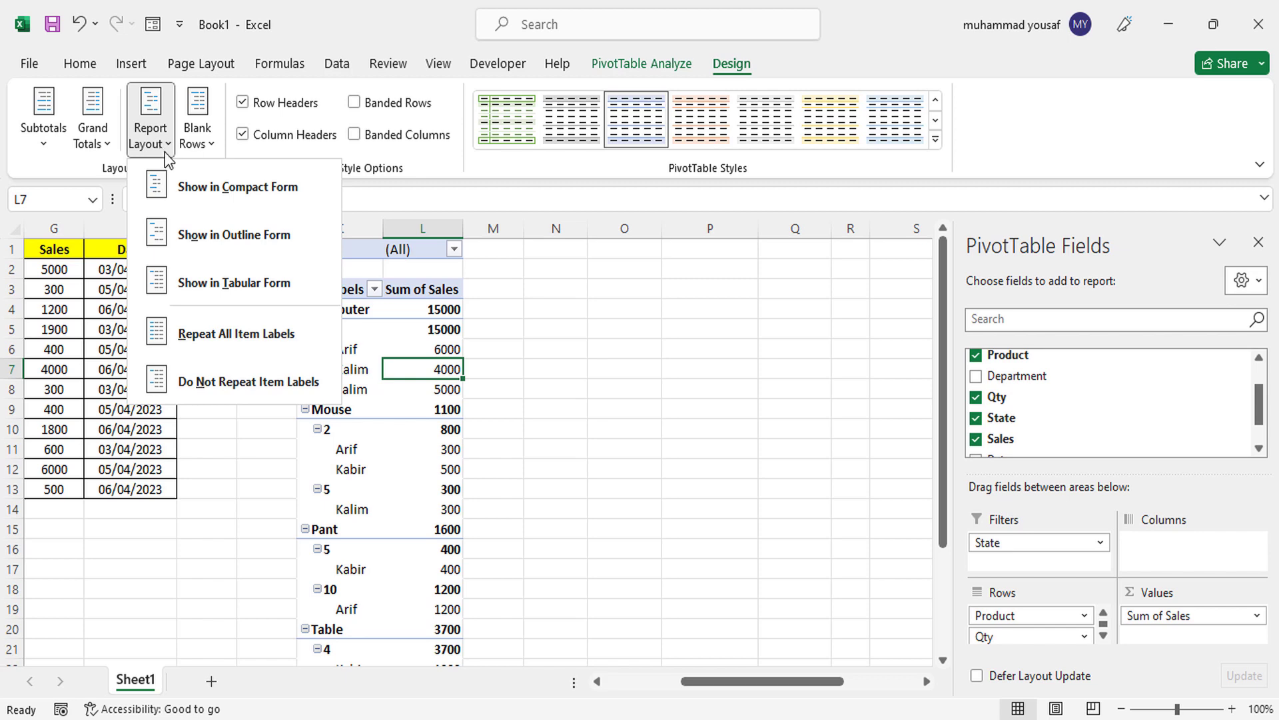
pyautogui.click(239, 246)
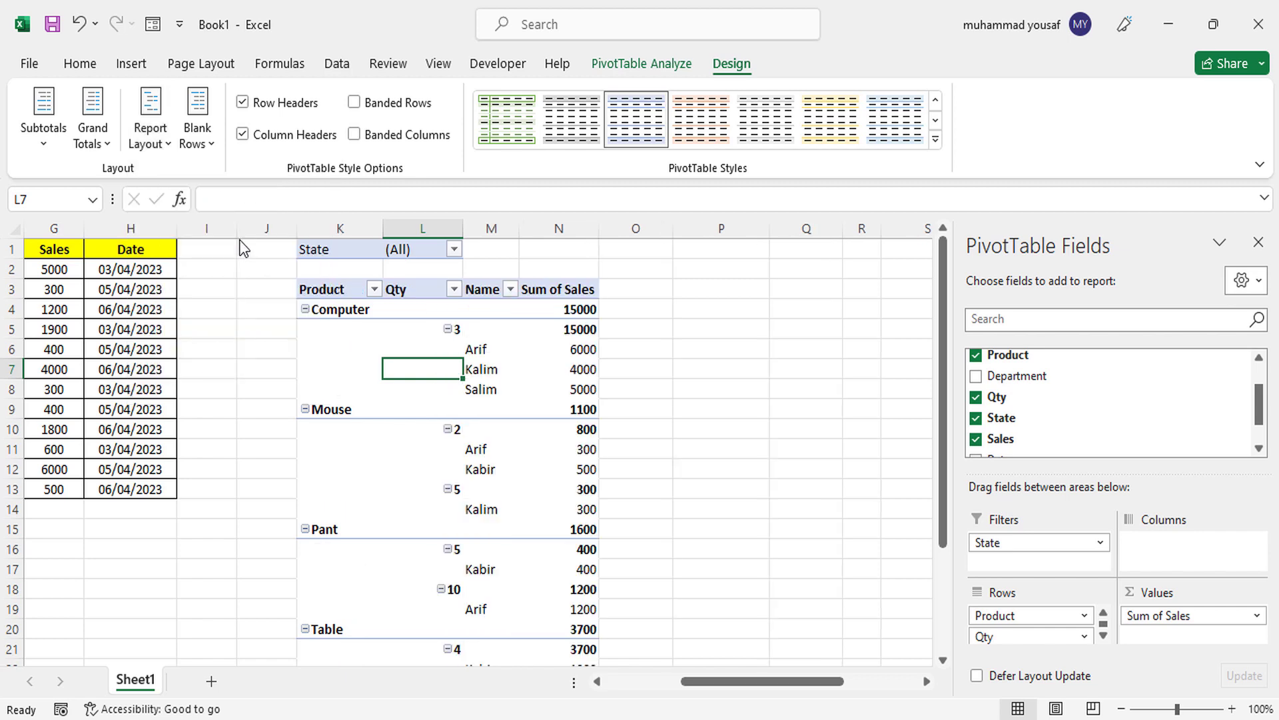
pyautogui.click(489, 390)
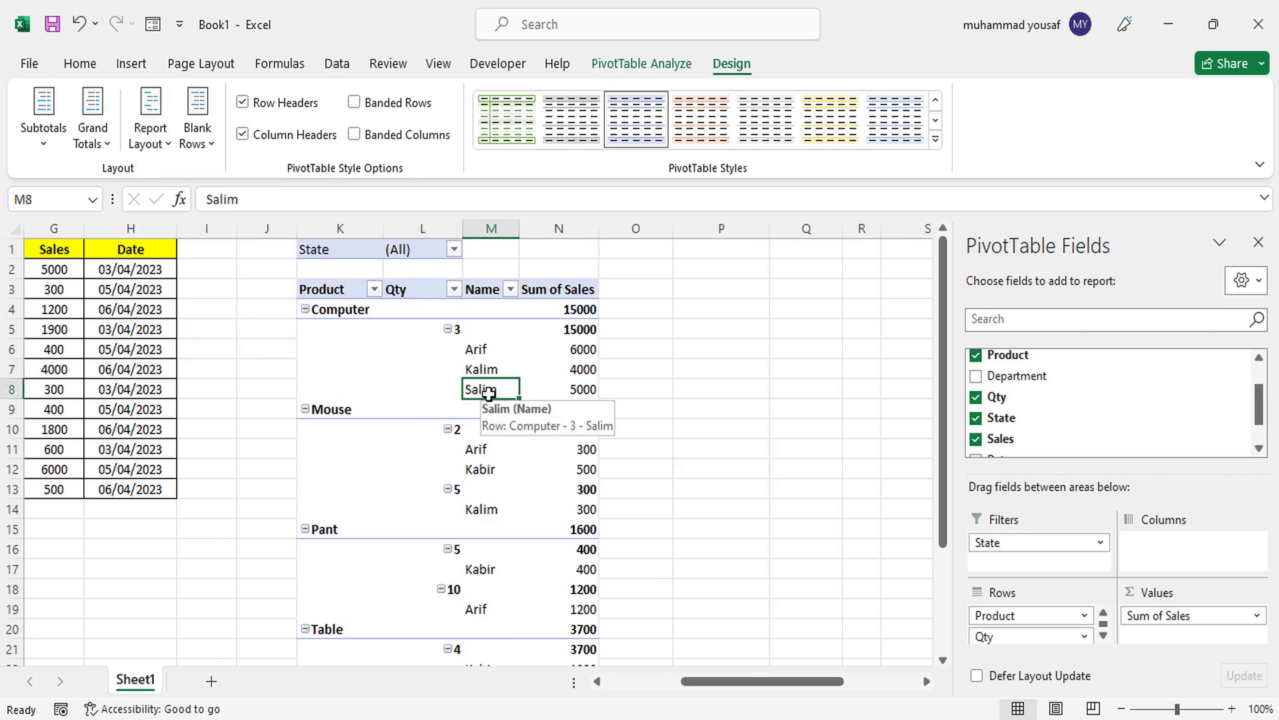
pyautogui.click(150, 136)
pyautogui.click(235, 293)
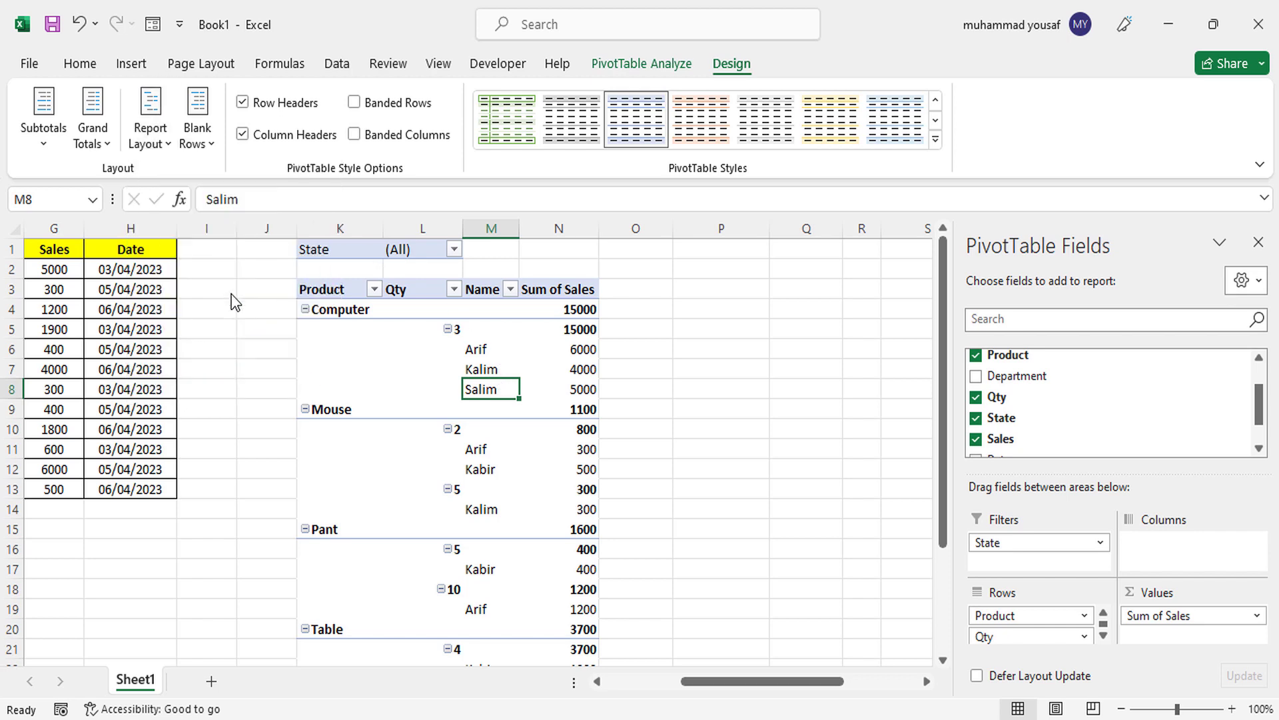
# Step: Return the PivotTable's report layout to Compact Form
pyautogui.click(149, 136)
pyautogui.click(223, 190)
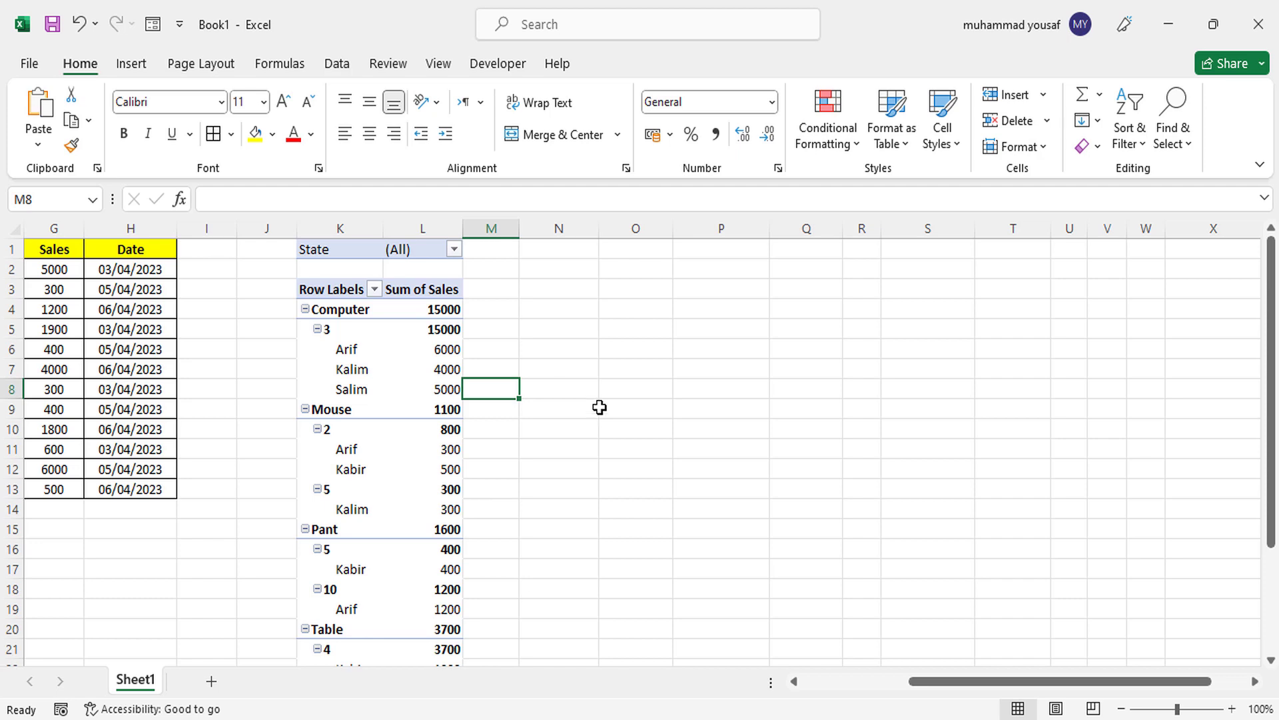
# Step: Try showing all PivotTable subtotals at the bottom of each group and return them to the top of each group
pyautogui.click(418, 395)
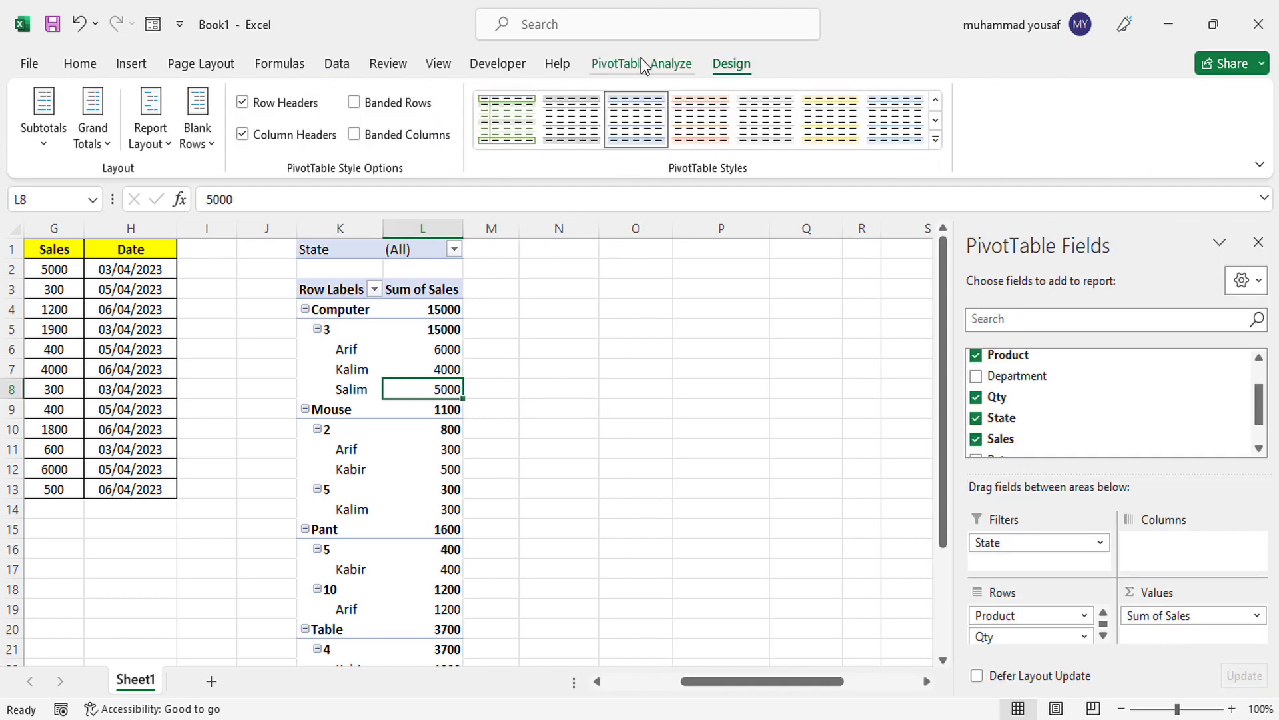
pyautogui.click(667, 63)
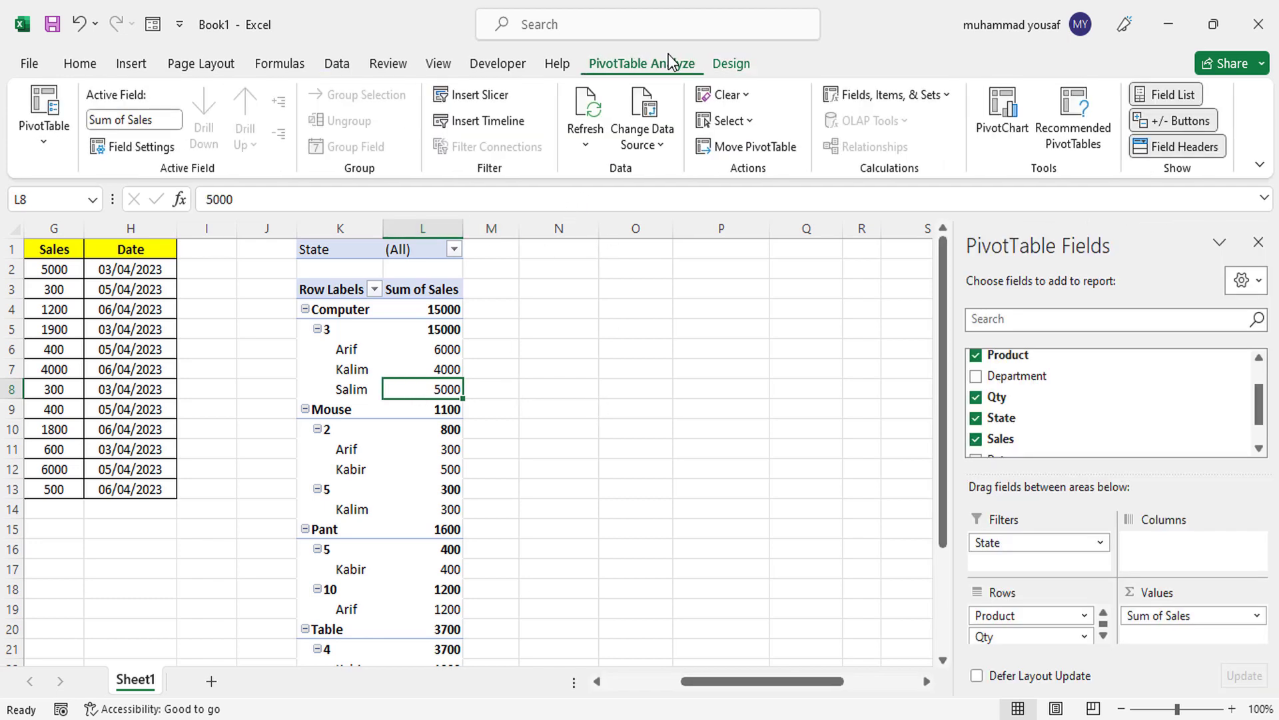
pyautogui.click(732, 64)
pyautogui.click(44, 144)
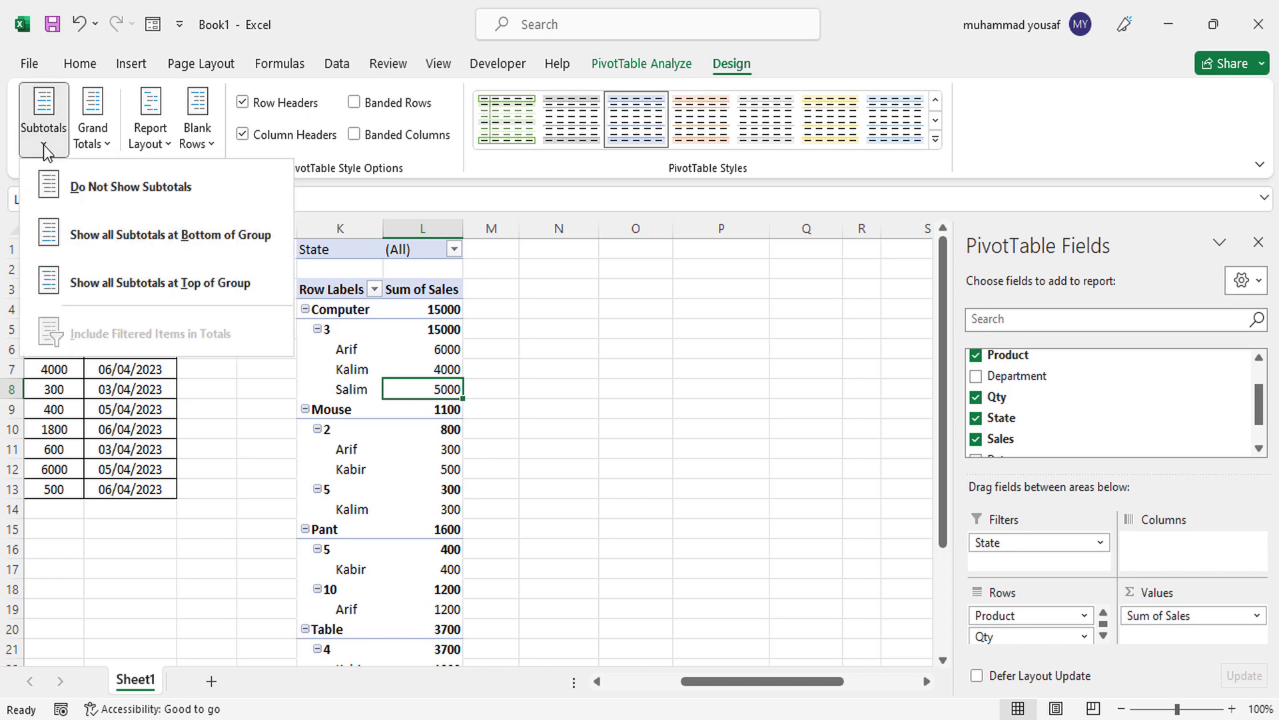
pyautogui.click(135, 245)
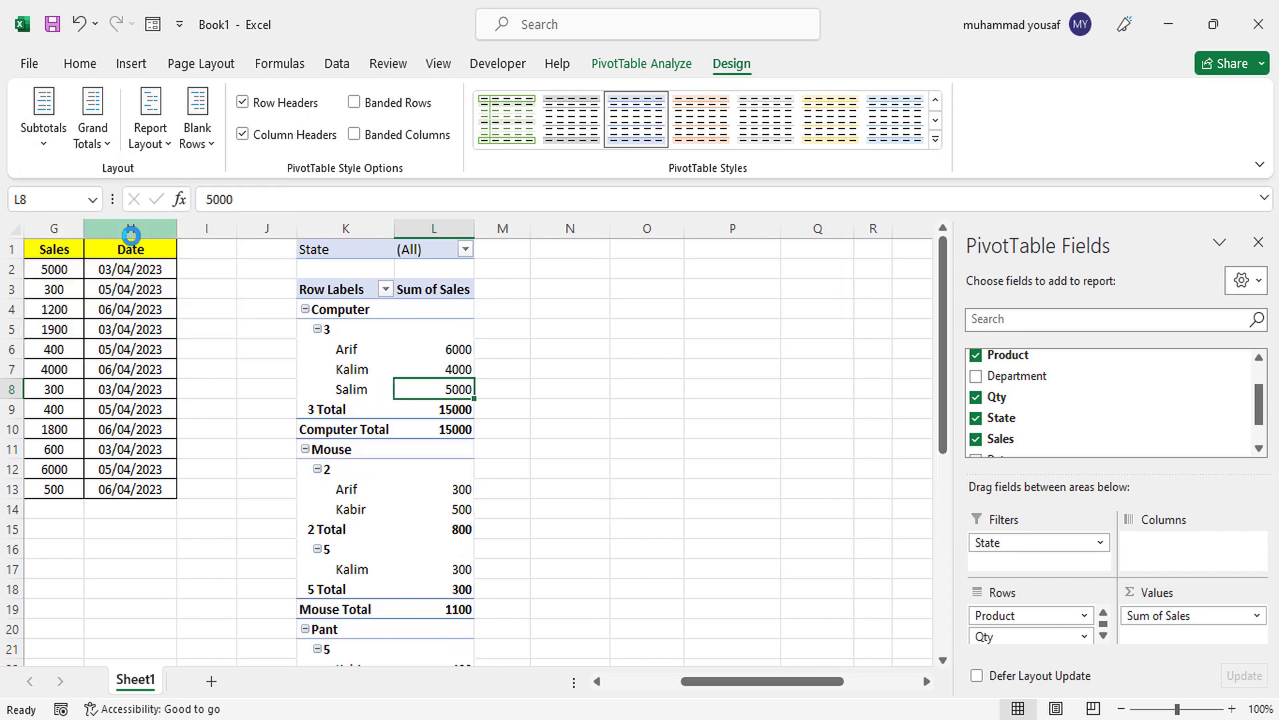
pyautogui.click(62, 147)
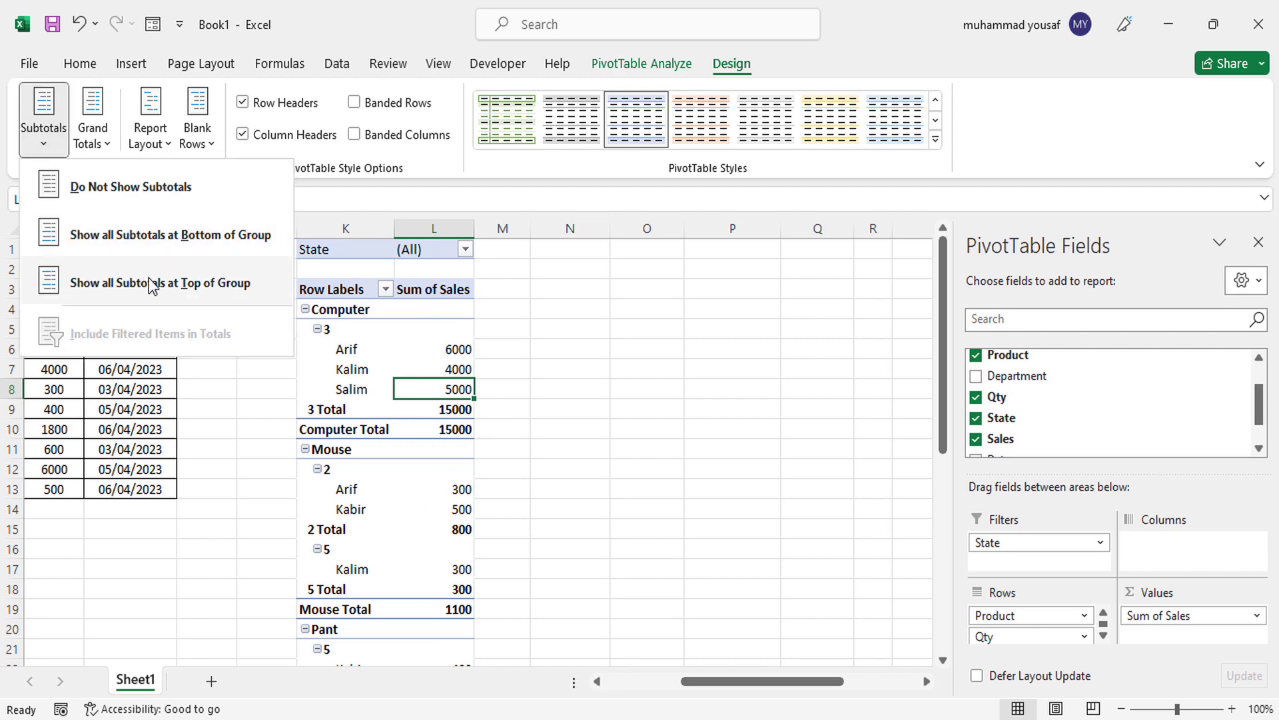
pyautogui.click(168, 289)
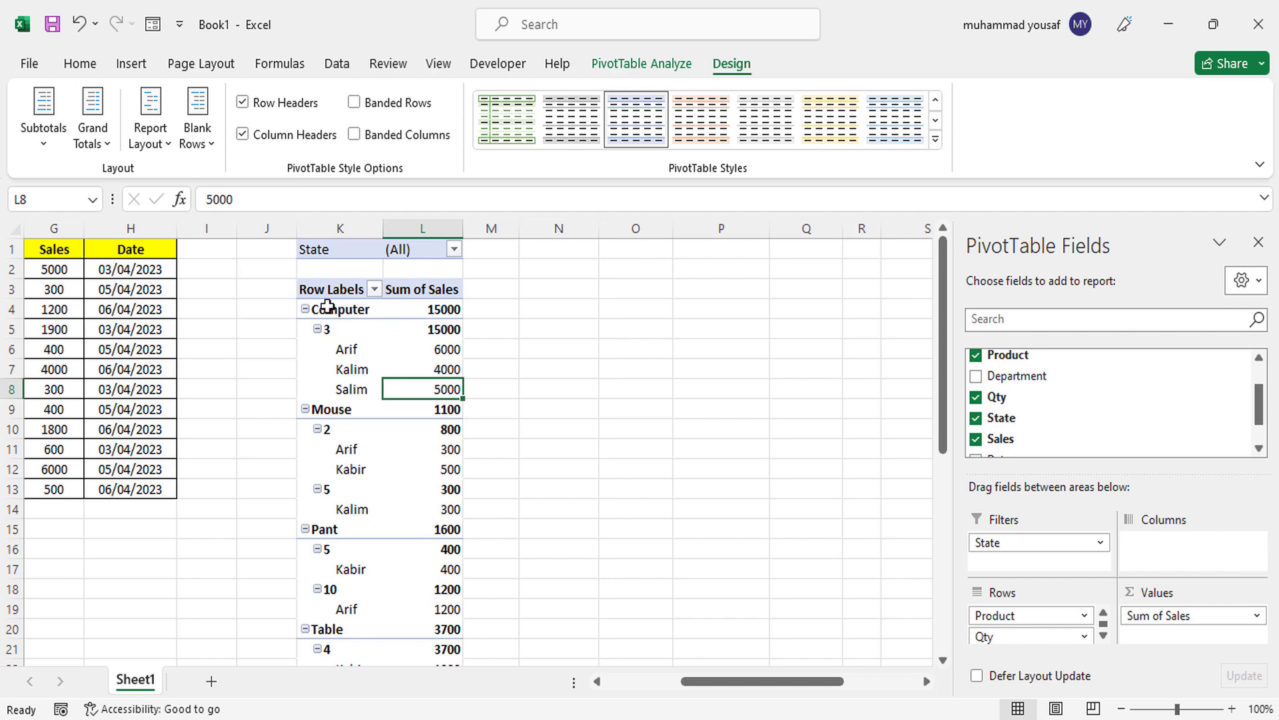
# Step: Hide the PivotTable's subtotals and apply the gray Medium style with a black header and black total row
pyautogui.click(60, 137)
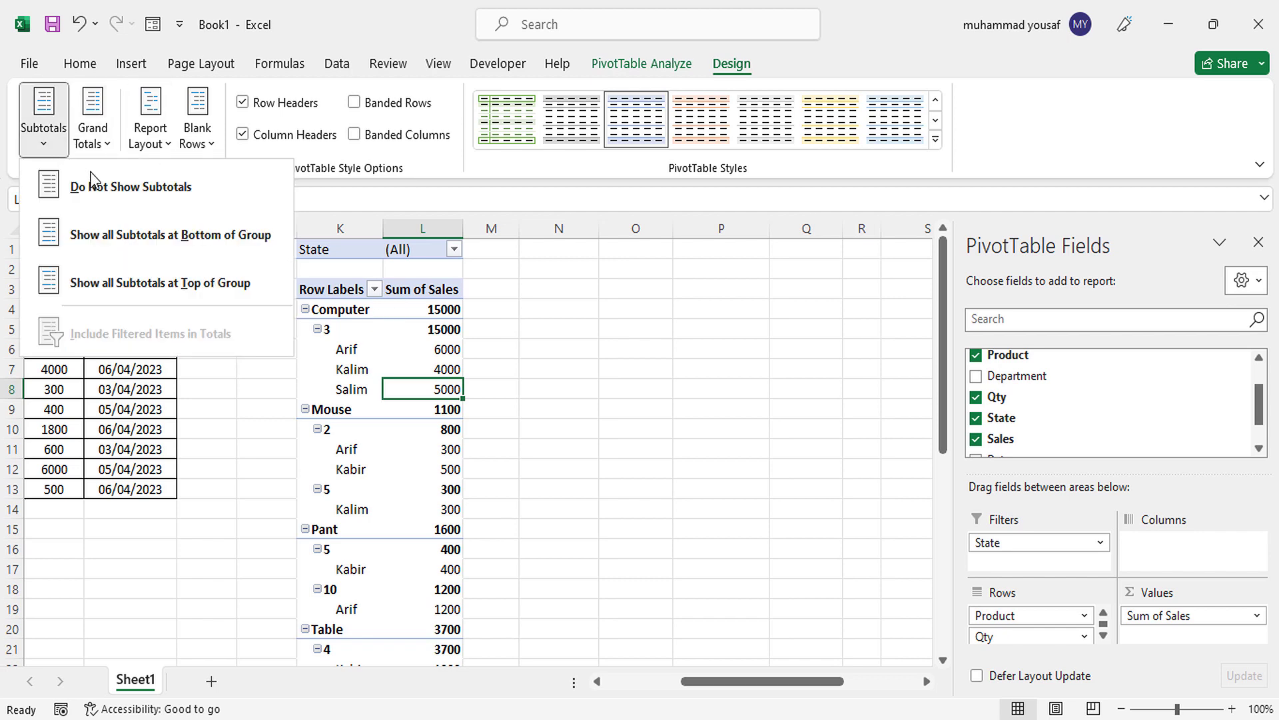
pyautogui.click(107, 184)
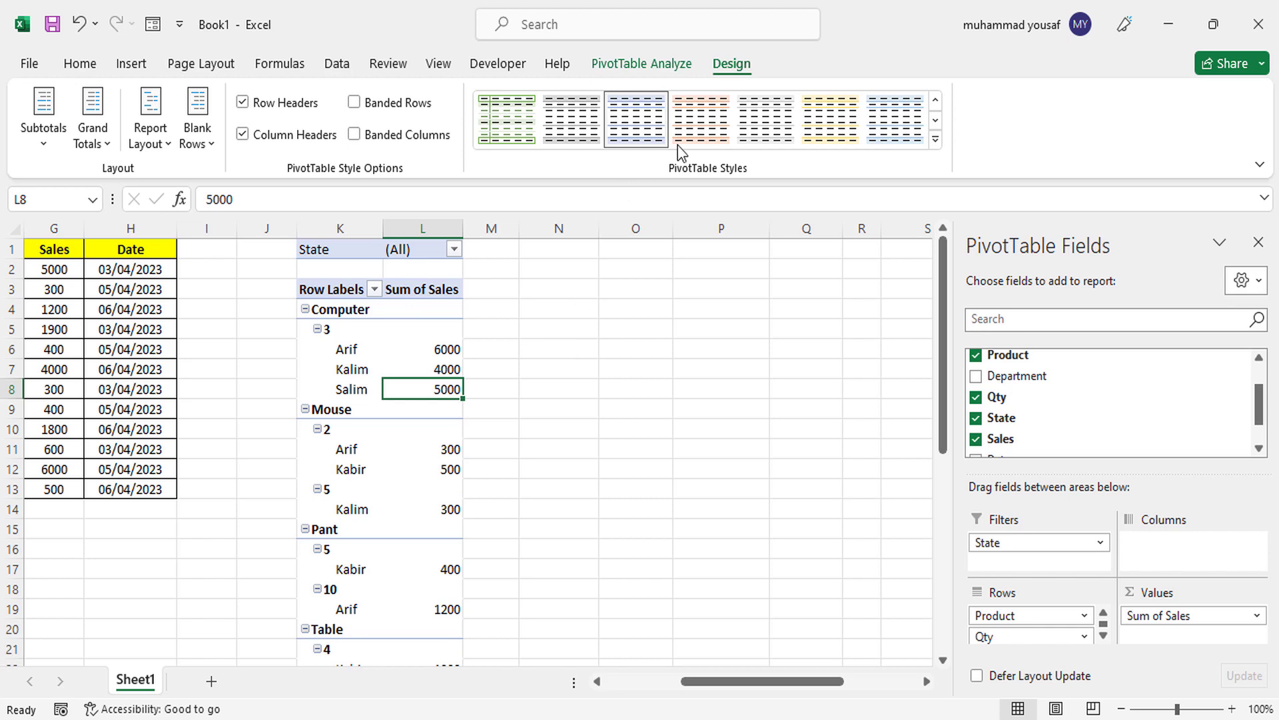
pyautogui.click(936, 138)
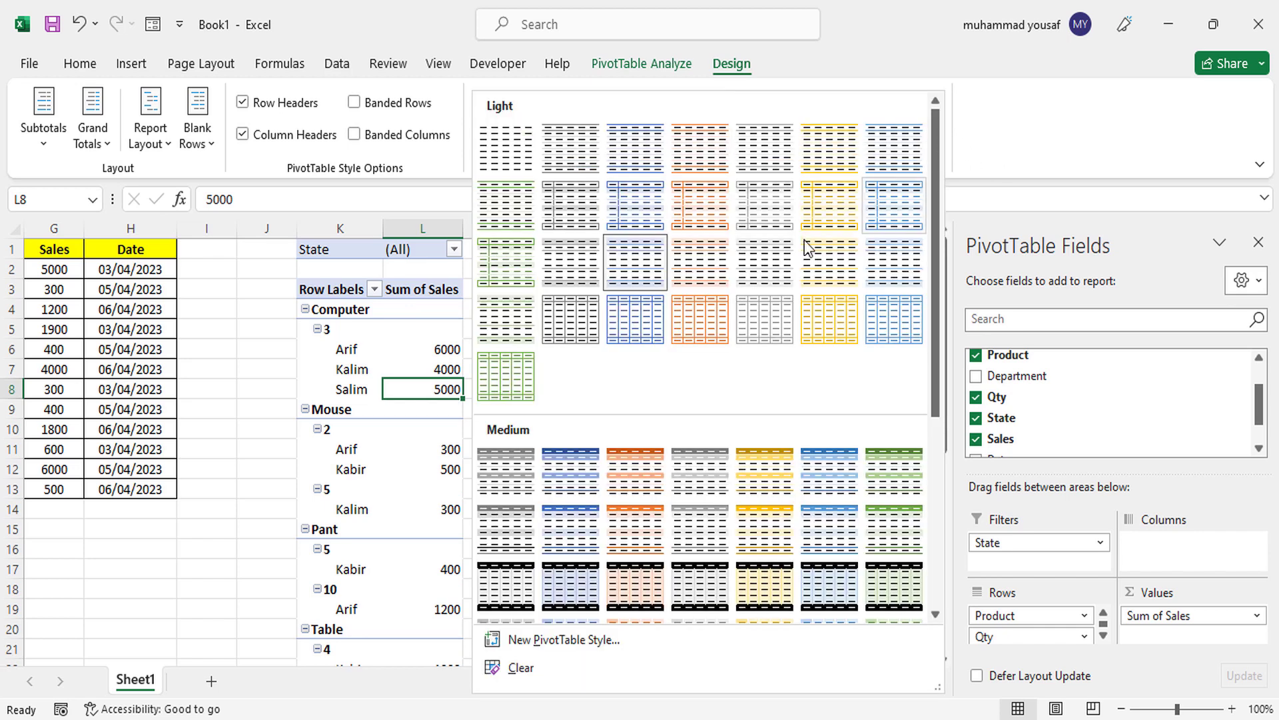
pyautogui.click(701, 569)
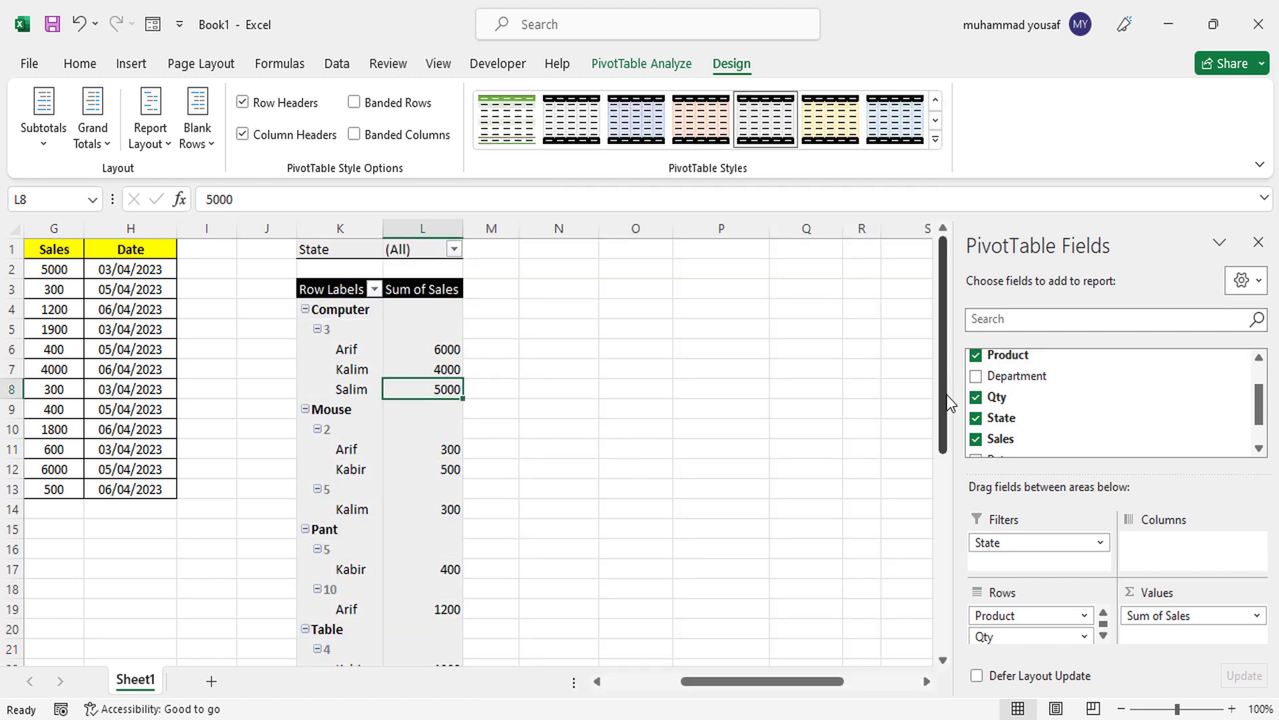
# Step: Clear the PivotTable layout by removing every field from its filters, rows and values
pyautogui.moveTo(947, 398); pyautogui.dragTo(945, 365)
pyautogui.moveTo(1043, 550); pyautogui.dragTo(923, 566)
pyautogui.moveTo(1019, 614); pyautogui.dragTo(886, 623)
pyautogui.moveTo(980, 616); pyautogui.dragTo(920, 623)
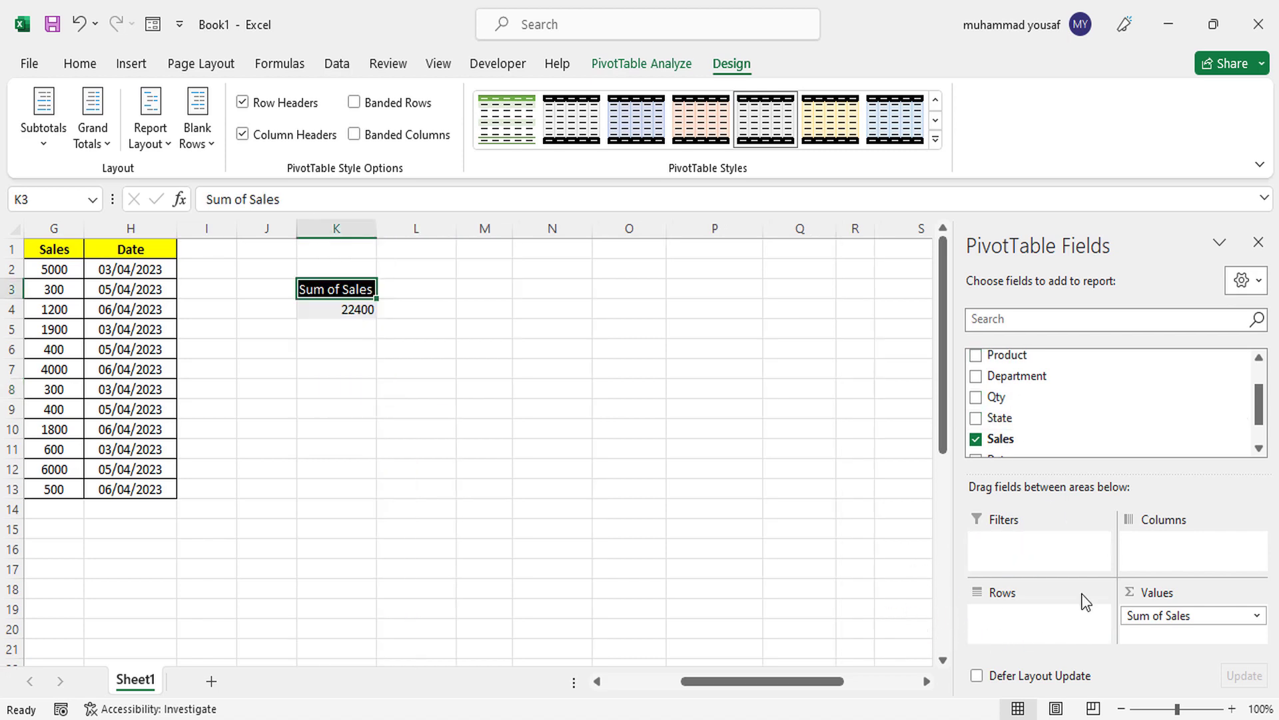
pyautogui.moveTo(1222, 617); pyautogui.dragTo(812, 592)
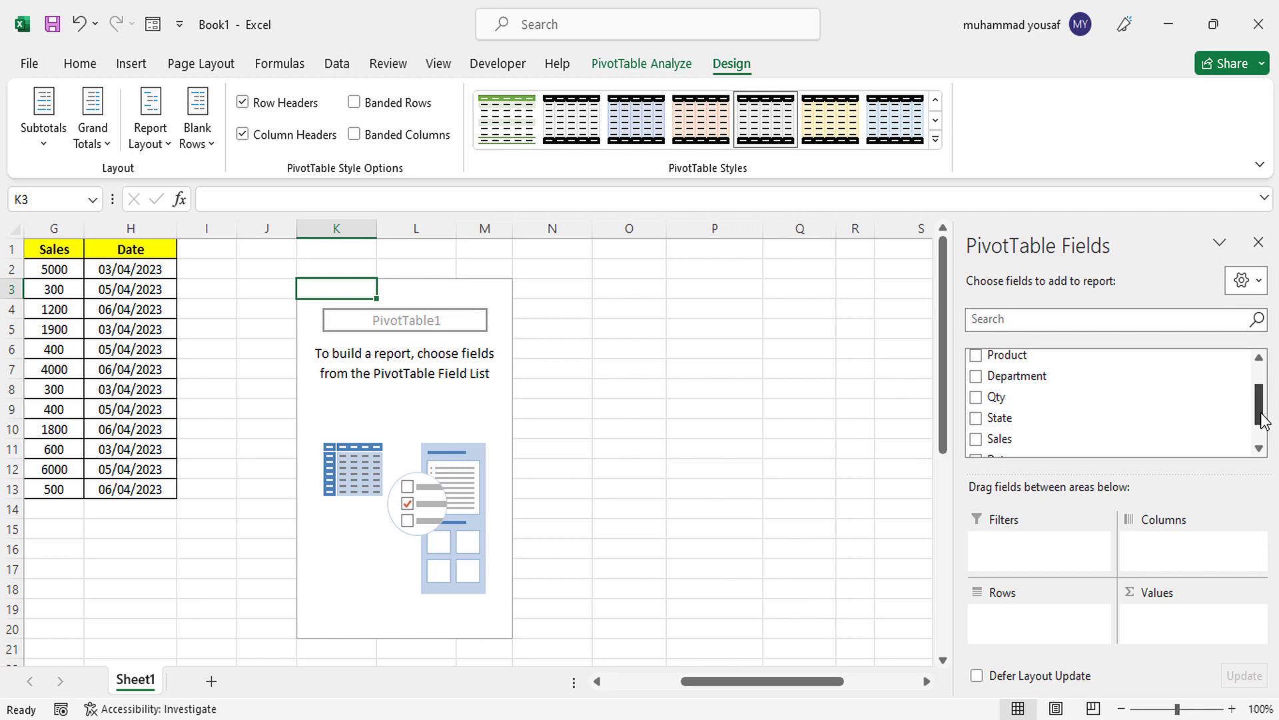
# Step: Rebuild the PivotTable with Name in the rows, Sales in the values and Department in the filters
pyautogui.moveTo(1258, 414); pyautogui.dragTo(1256, 400)
pyautogui.moveTo(1042, 380); pyautogui.dragTo(1045, 629)
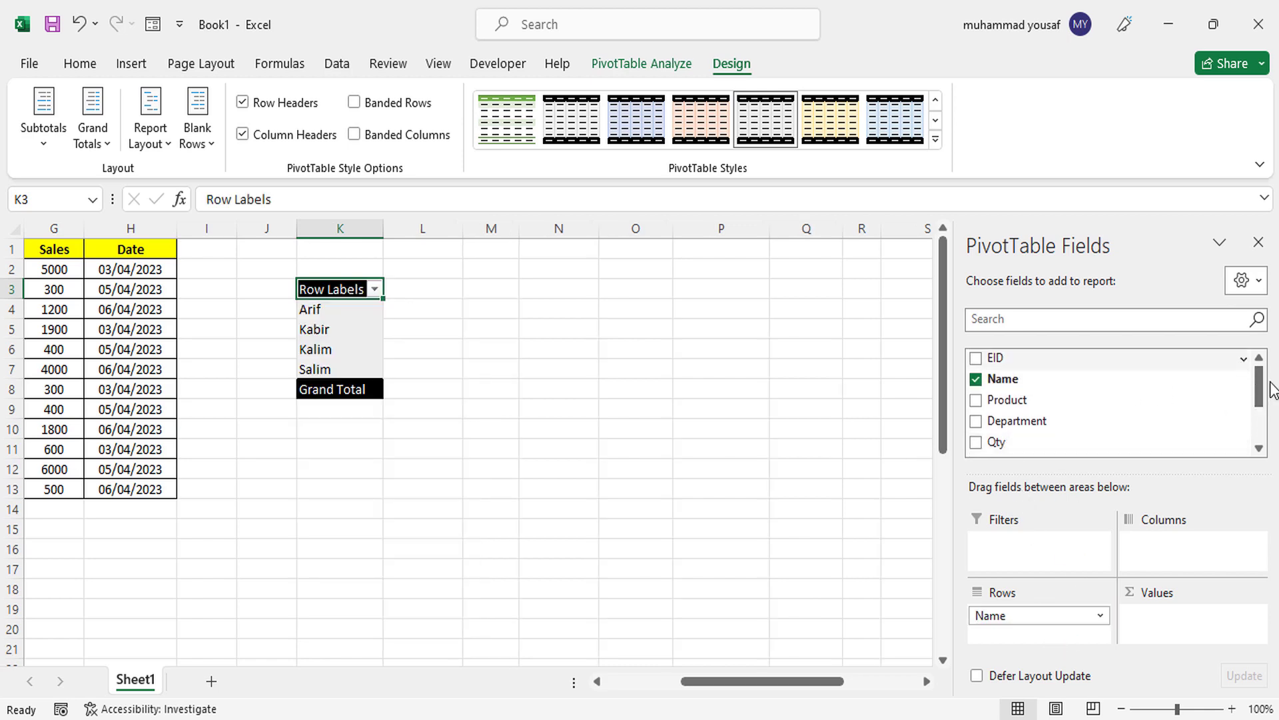
pyautogui.moveTo(1259, 404); pyautogui.dragTo(1262, 442)
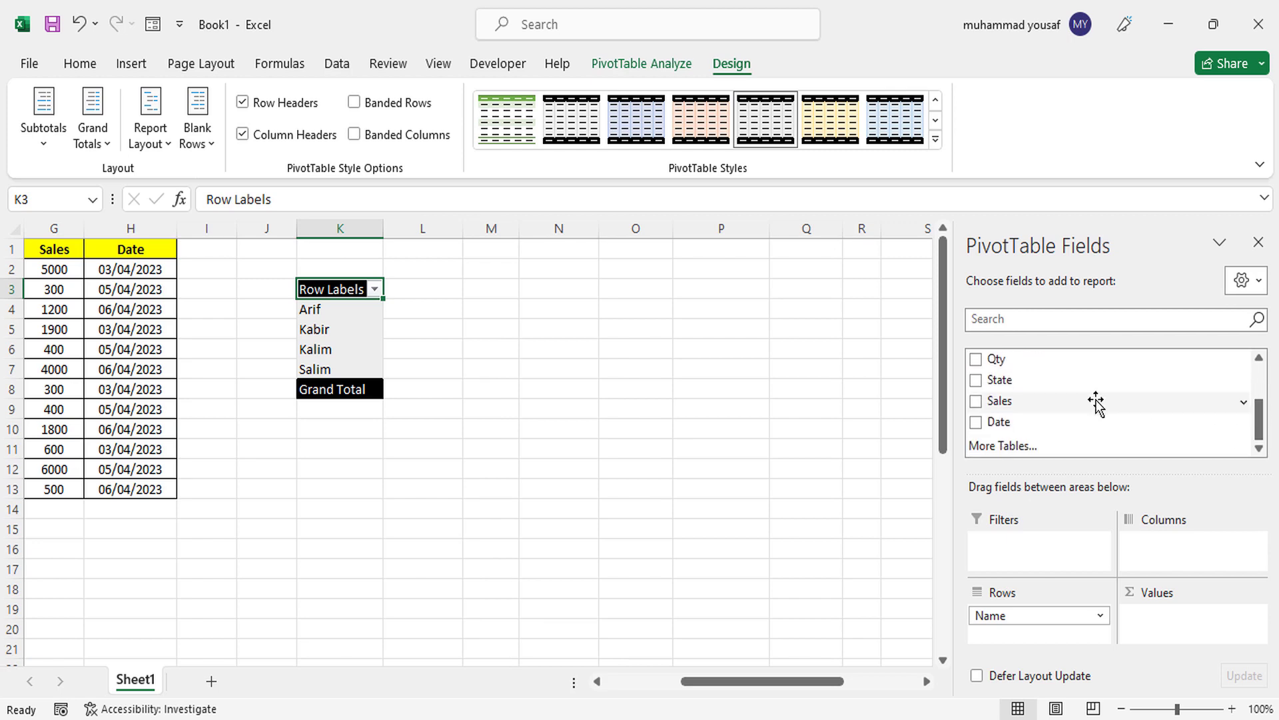
pyautogui.moveTo(1093, 403); pyautogui.dragTo(1166, 618)
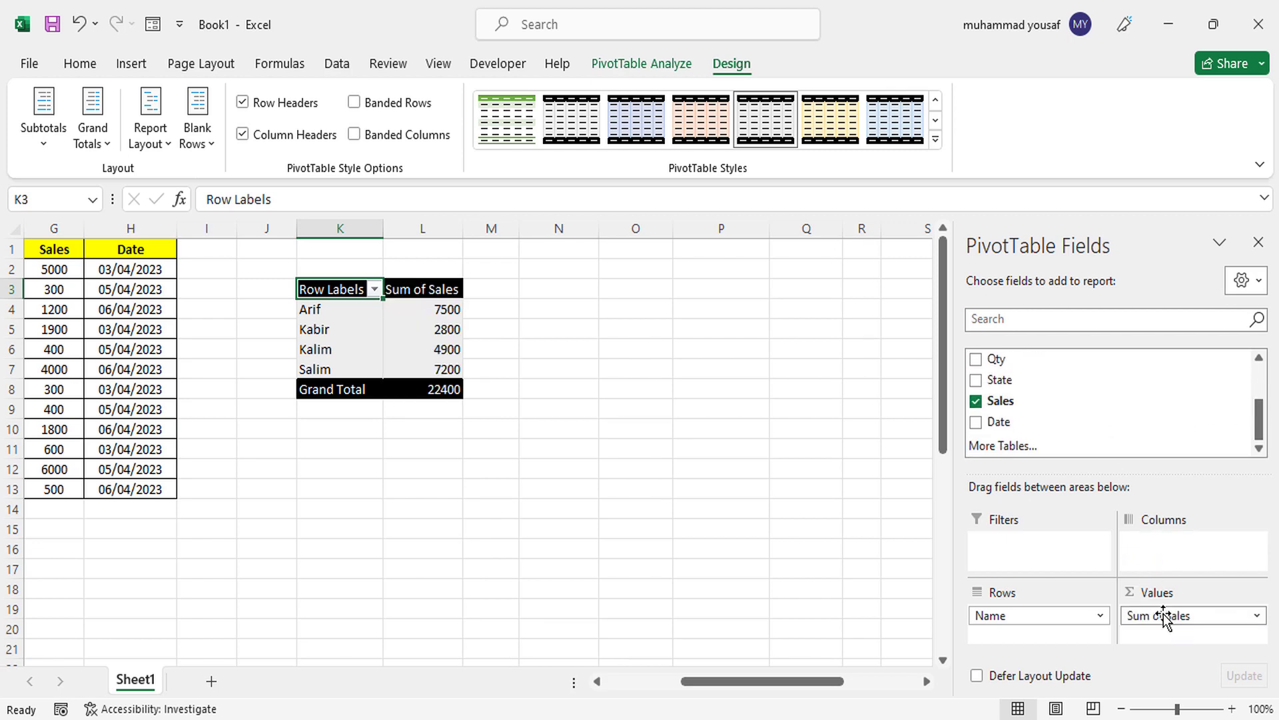
pyautogui.moveTo(1258, 429); pyautogui.dragTo(1259, 386)
pyautogui.moveTo(1041, 402); pyautogui.dragTo(1035, 564)
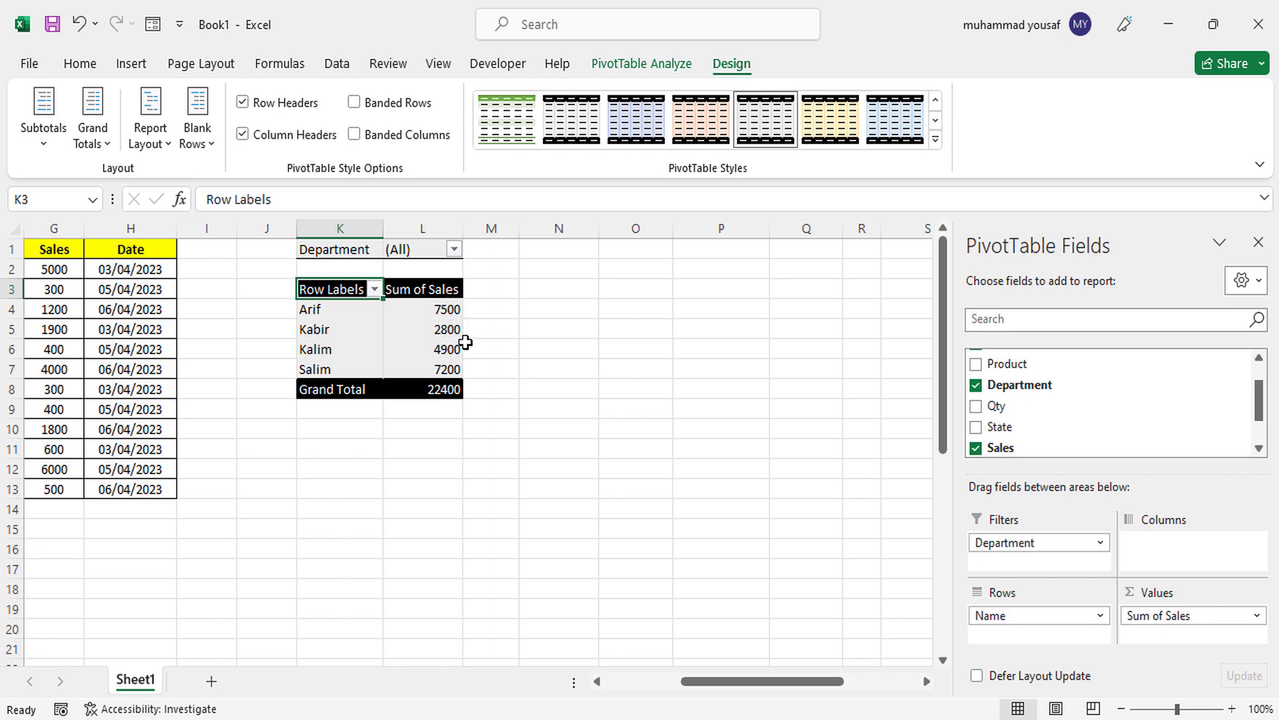
# Step: Show Sum of Sales as % of Grand Total and add Sales to the PivotTable's values a second time
pyautogui.click(438, 337)
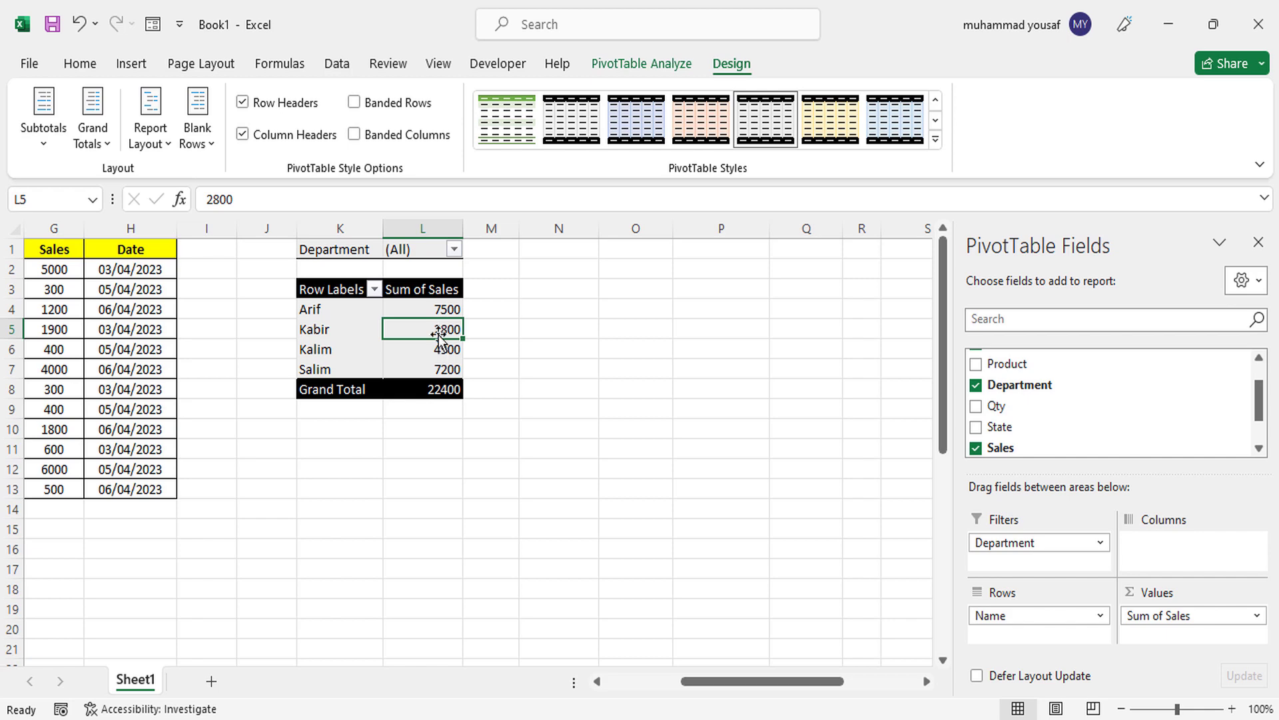
pyautogui.rightClick(439, 333)
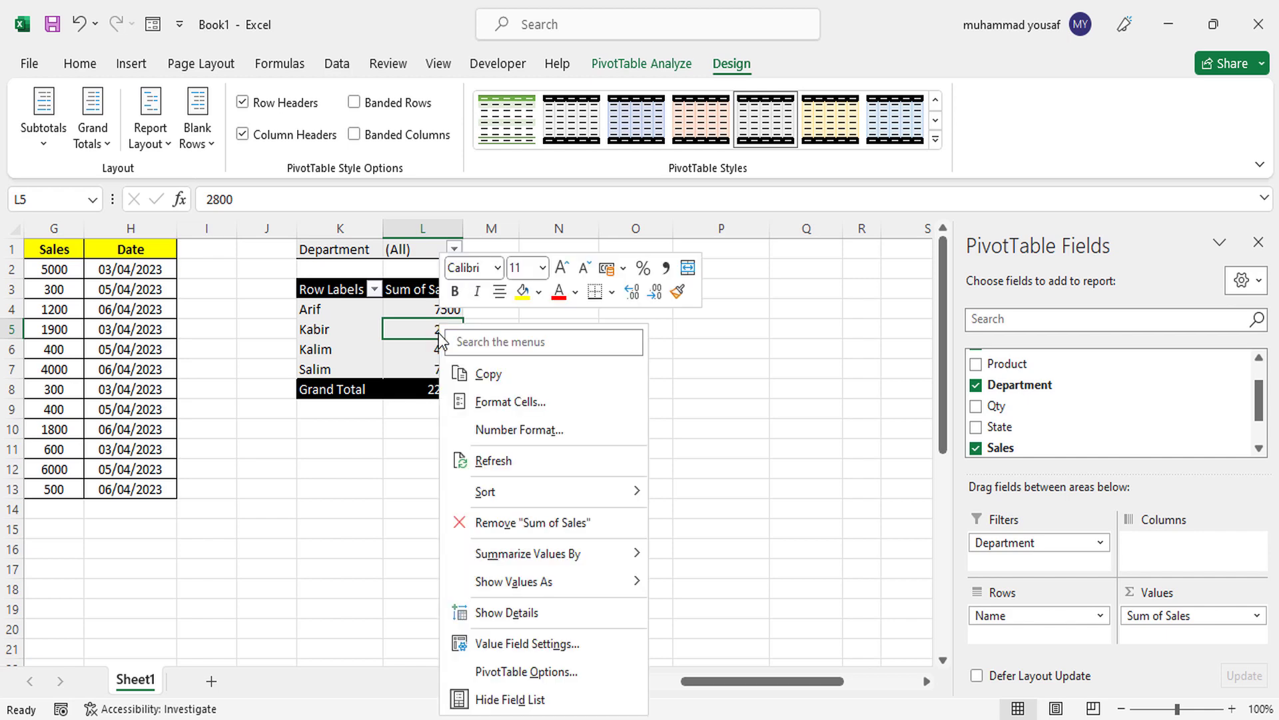
pyautogui.moveTo(516, 585)
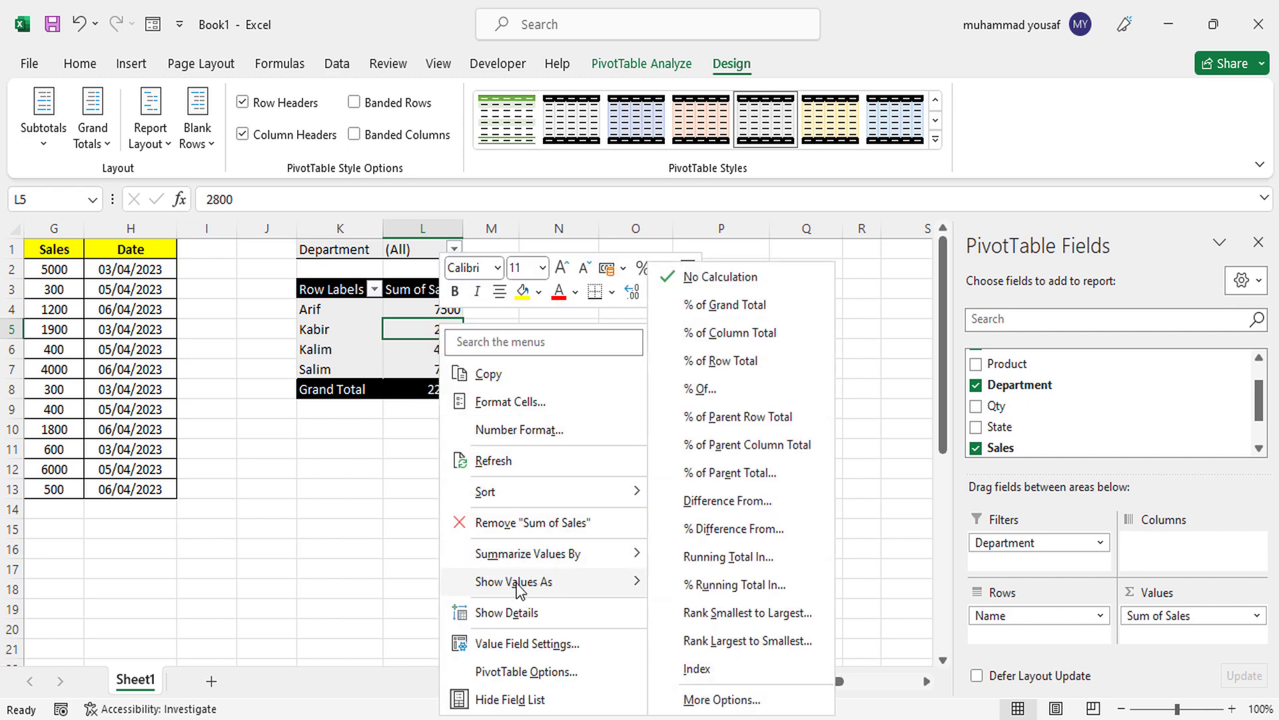
pyautogui.click(719, 312)
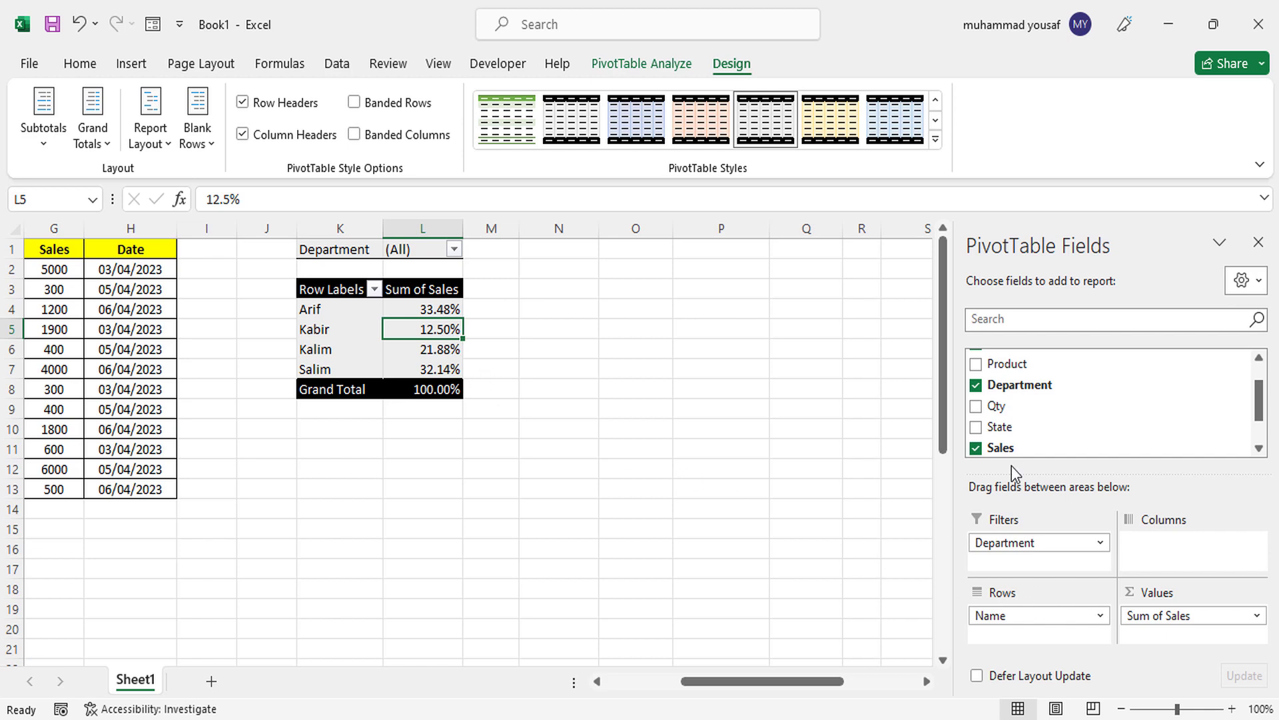
pyautogui.moveTo(1010, 447); pyautogui.dragTo(1167, 634)
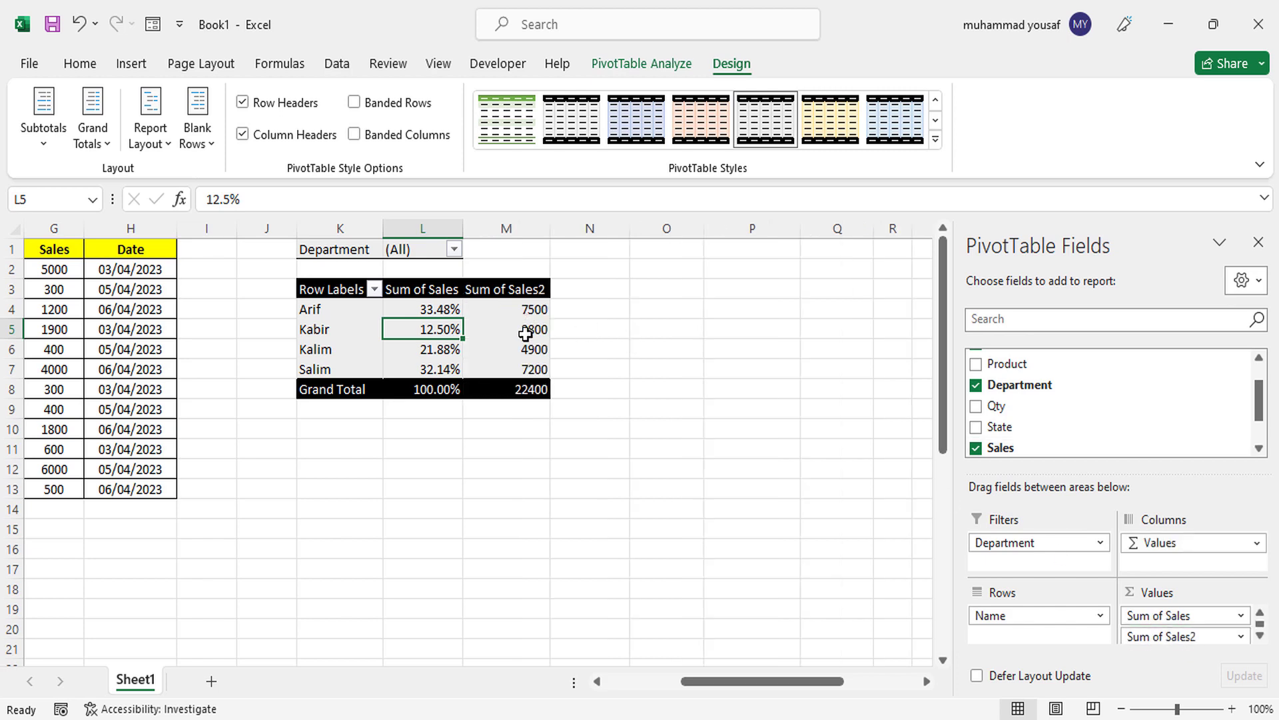
pyautogui.moveTo(441, 350)
# Step: Filter the PivotTable's Department field to Electronic
pyautogui.click(453, 249)
pyautogui.click(303, 318)
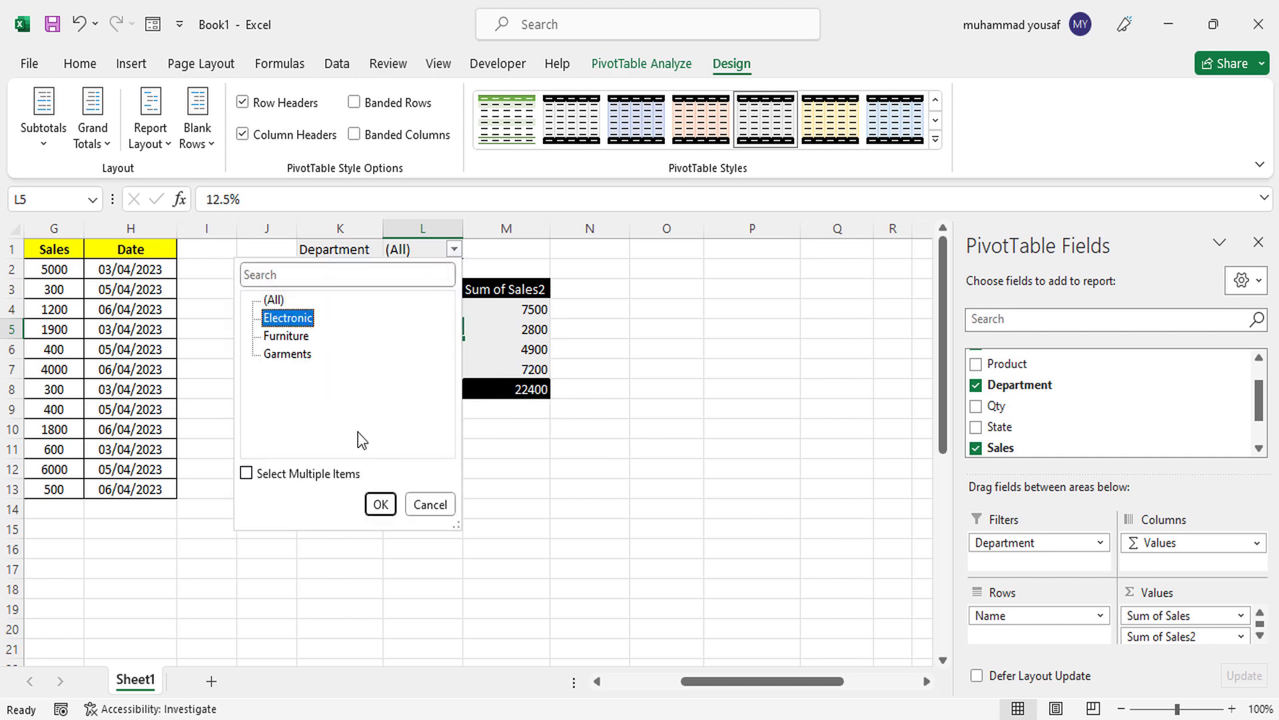
pyautogui.click(390, 511)
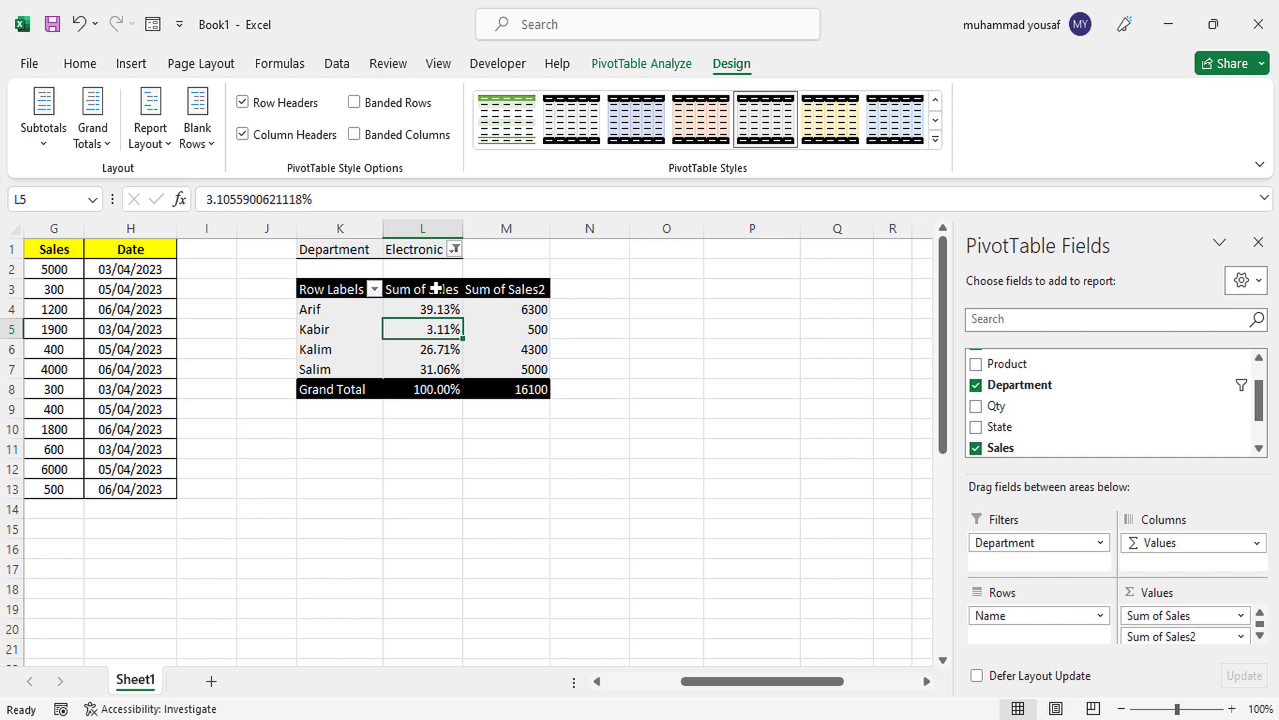
# Step: Filter the PivotTable's Department field to Furniture
pyautogui.click(455, 250)
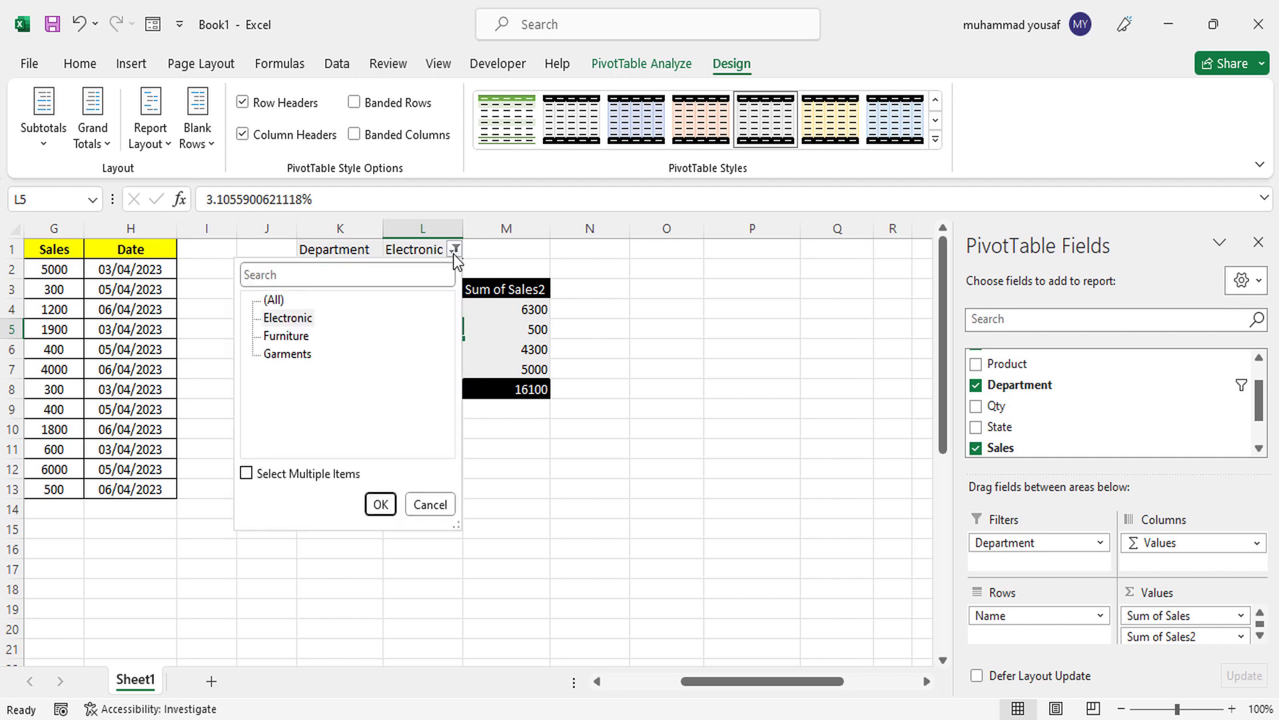
pyautogui.click(293, 337)
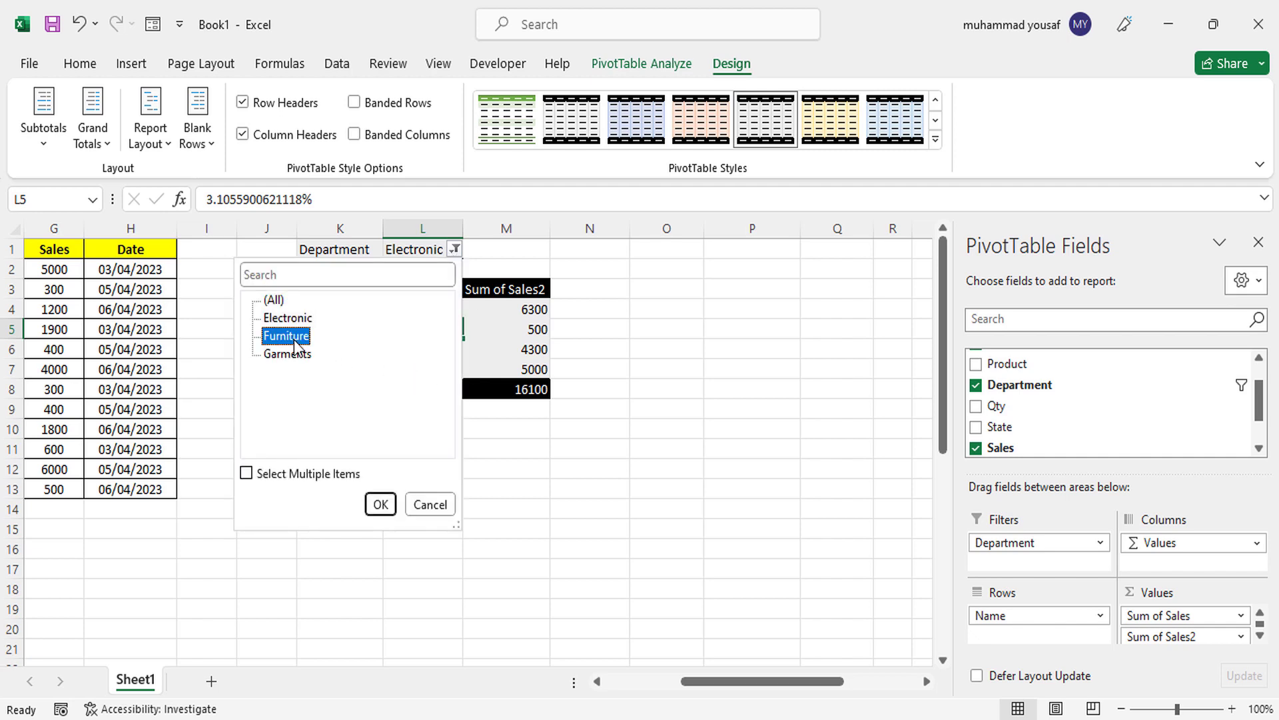
pyautogui.click(378, 504)
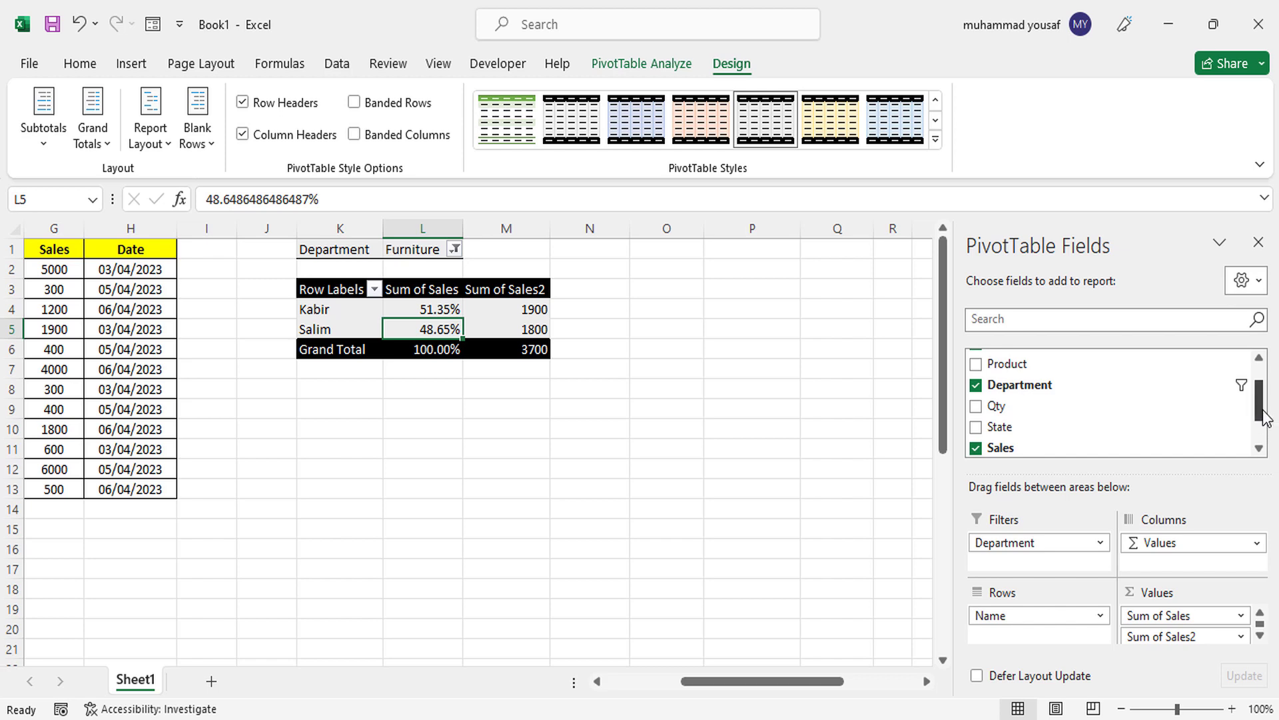
# Step: Replace Name with Product in the PivotTable's rows
pyautogui.moveTo(1261, 417); pyautogui.dragTo(1252, 439)
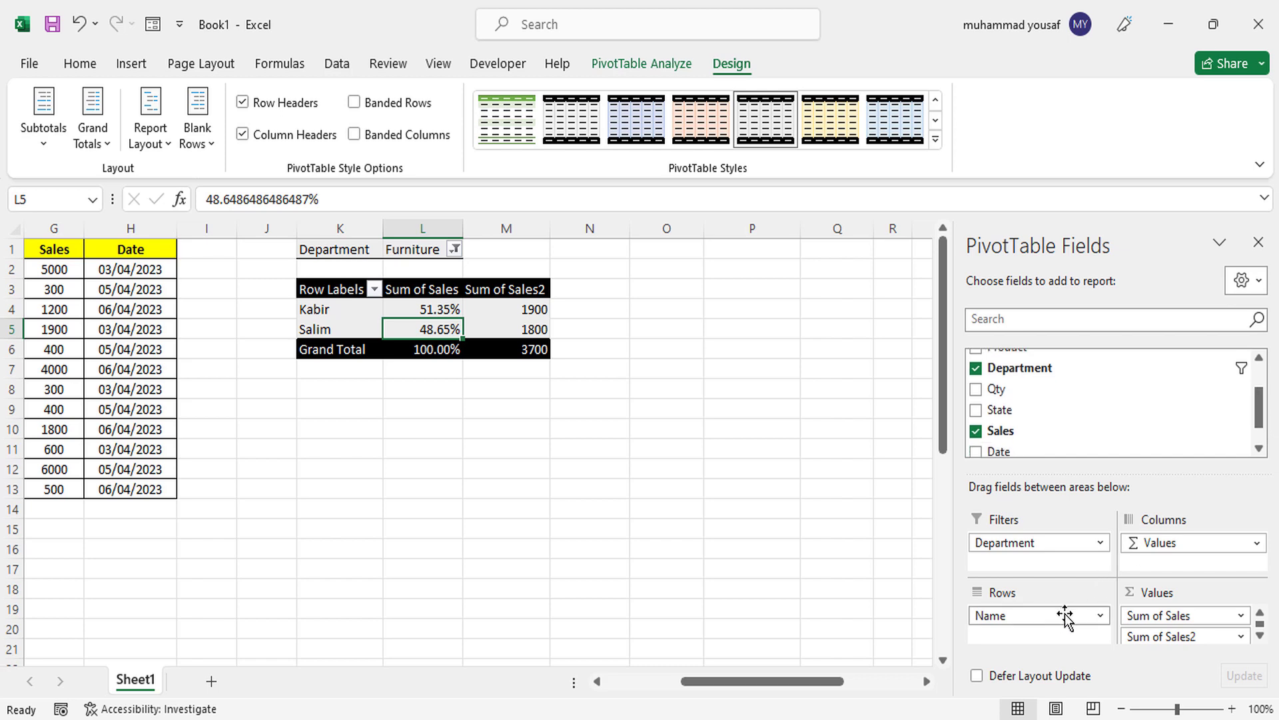
pyautogui.moveTo(1062, 614); pyautogui.dragTo(923, 617)
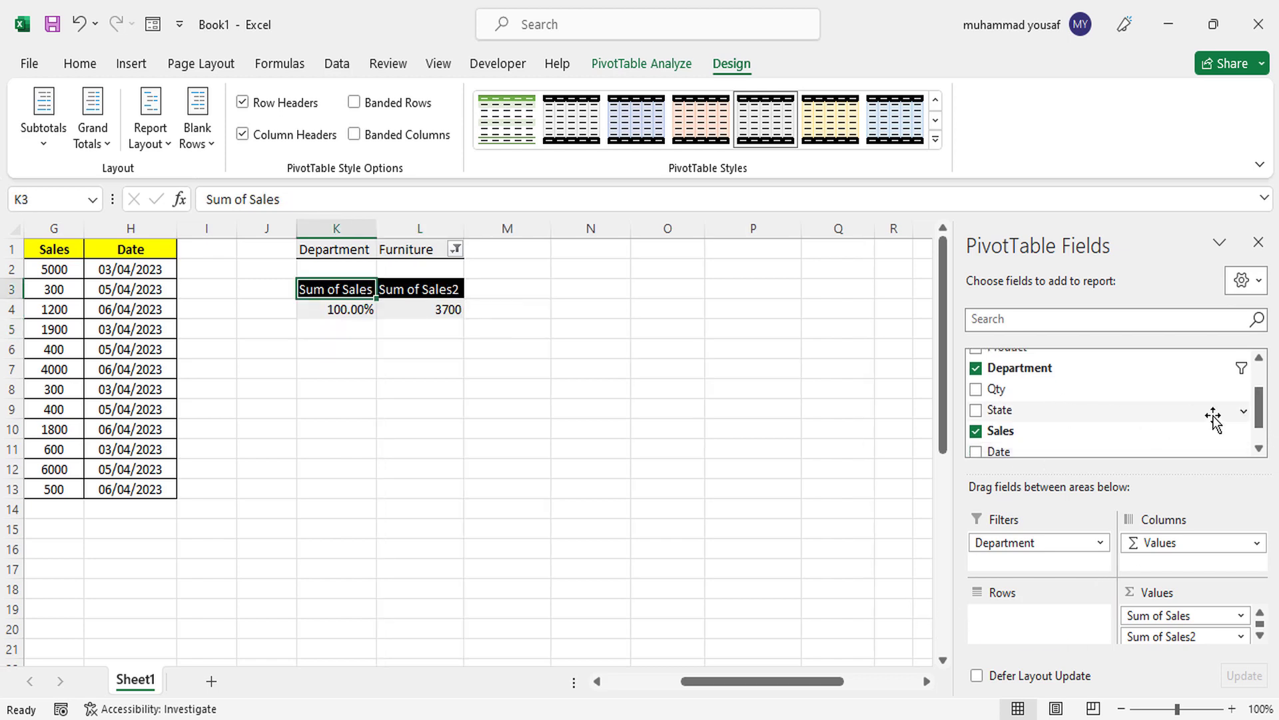
pyautogui.moveTo(1258, 416); pyautogui.dragTo(1258, 399)
pyautogui.moveTo(1085, 386); pyautogui.dragTo(1062, 619)
# Step: Remove Sum of Sales2 from the PivotTable's values and move Department from the filters to the columns
pyautogui.moveTo(1179, 636); pyautogui.dragTo(900, 644)
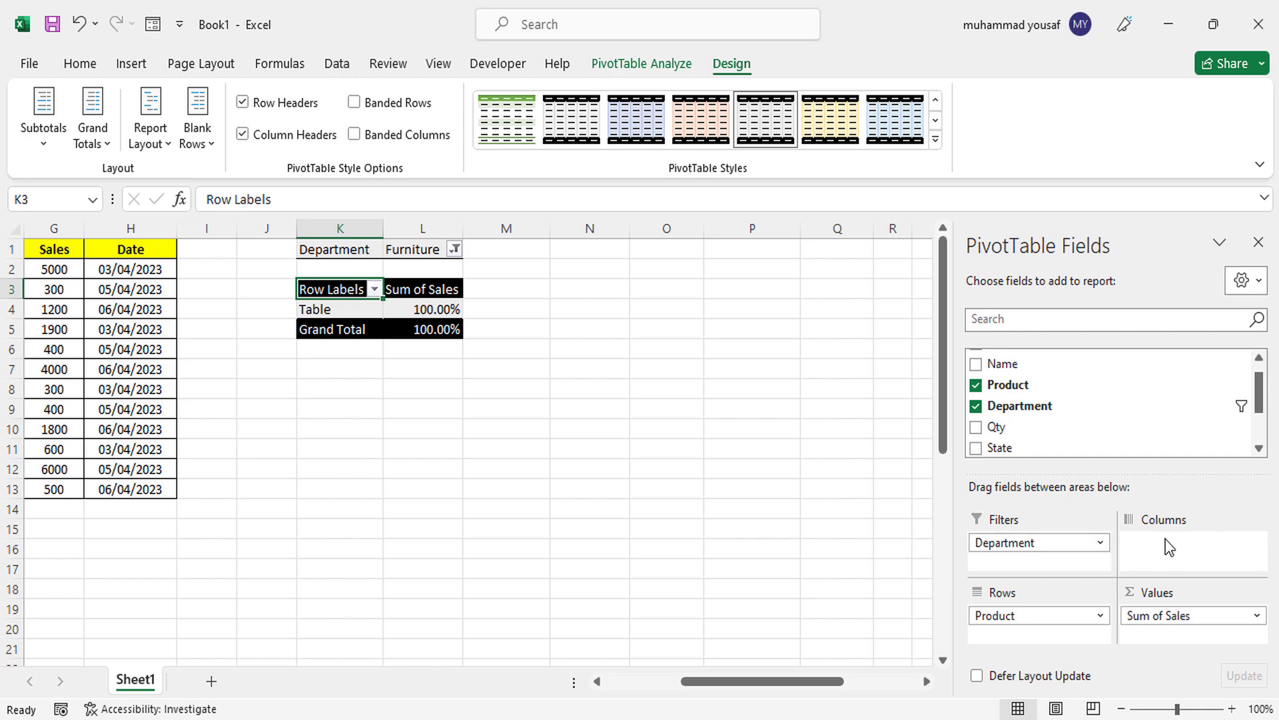
pyautogui.moveTo(1056, 542); pyautogui.dragTo(1170, 559)
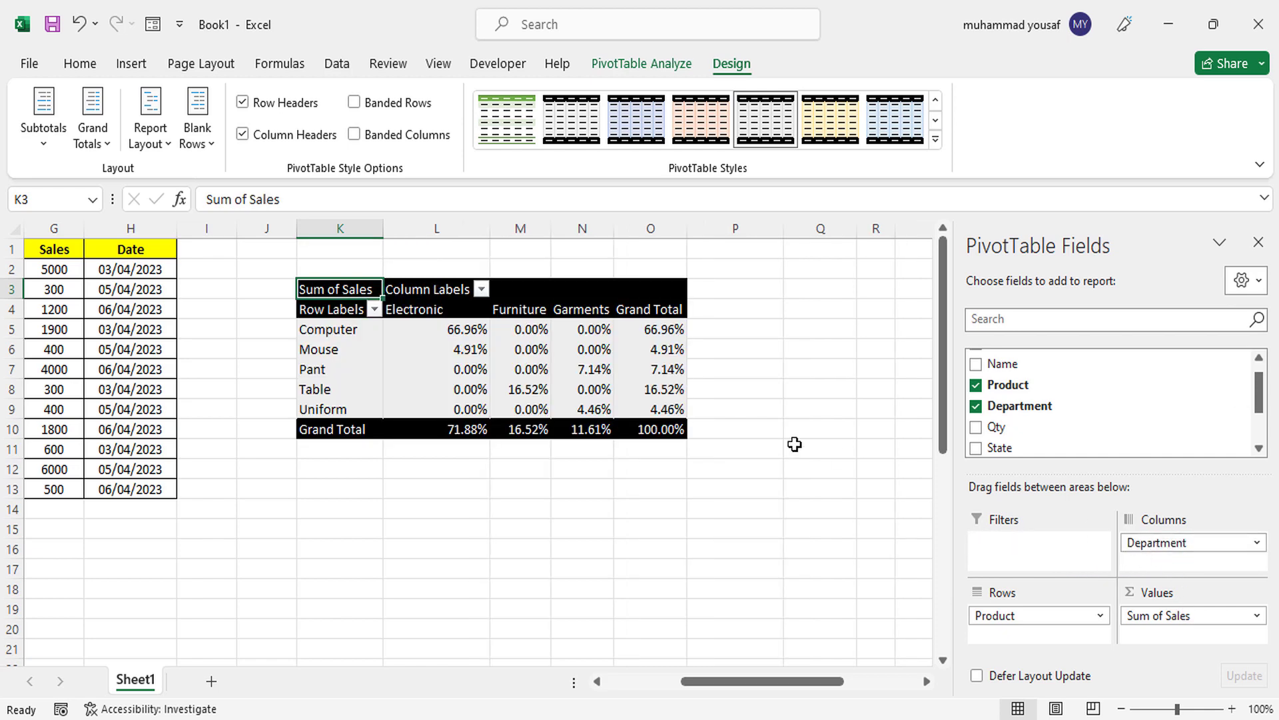
# Step: Show the Sum of Sales values with No Calculation instead of % of Grand Total
pyautogui.click(518, 333)
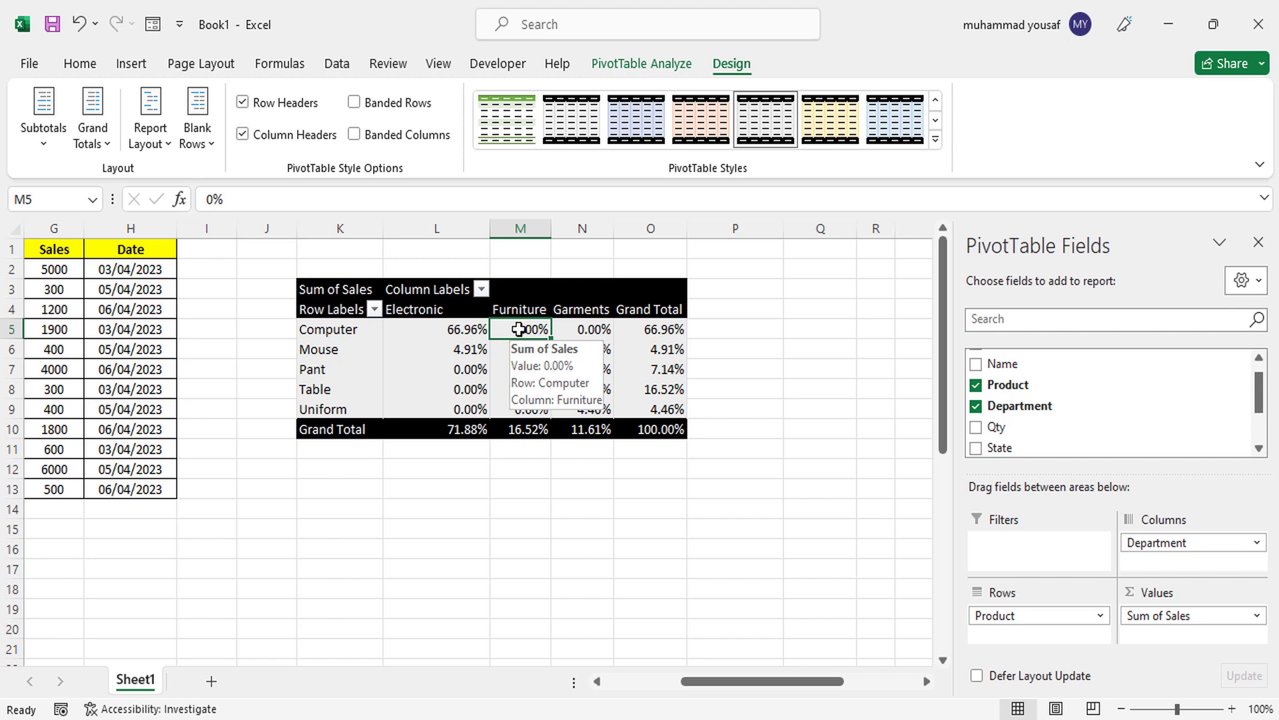
pyautogui.rightClick(519, 331)
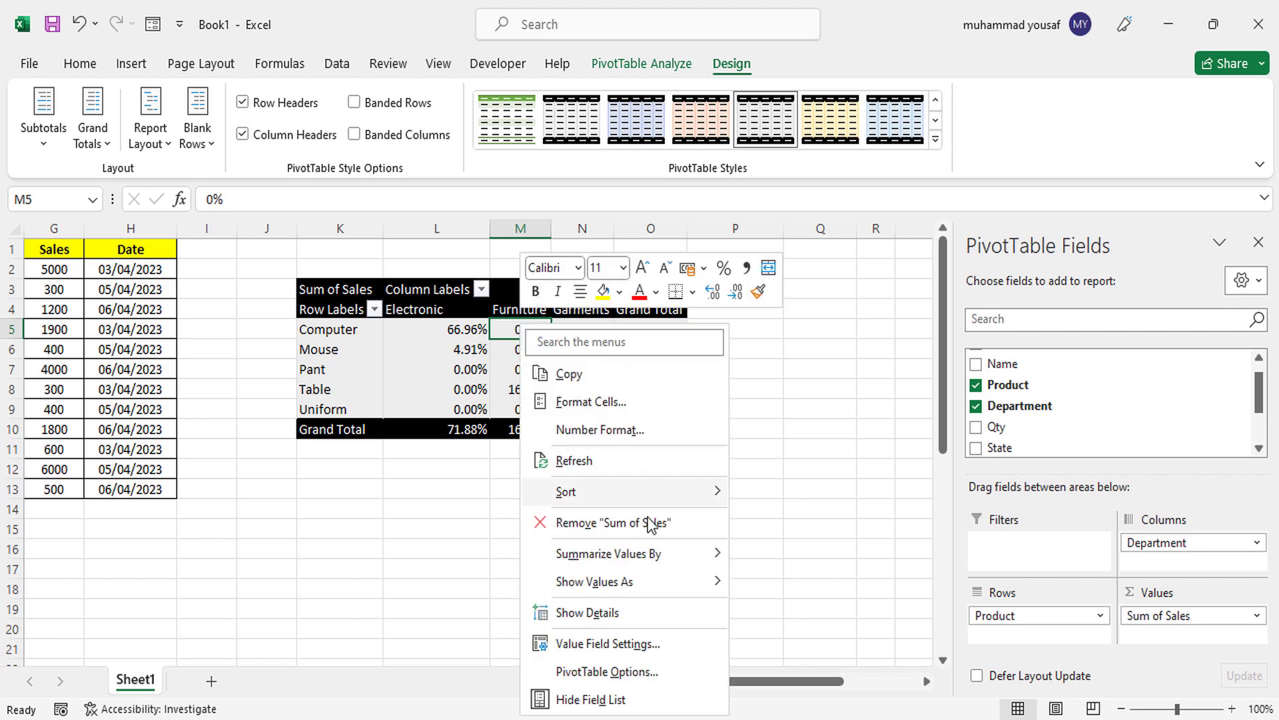
pyautogui.moveTo(686, 584)
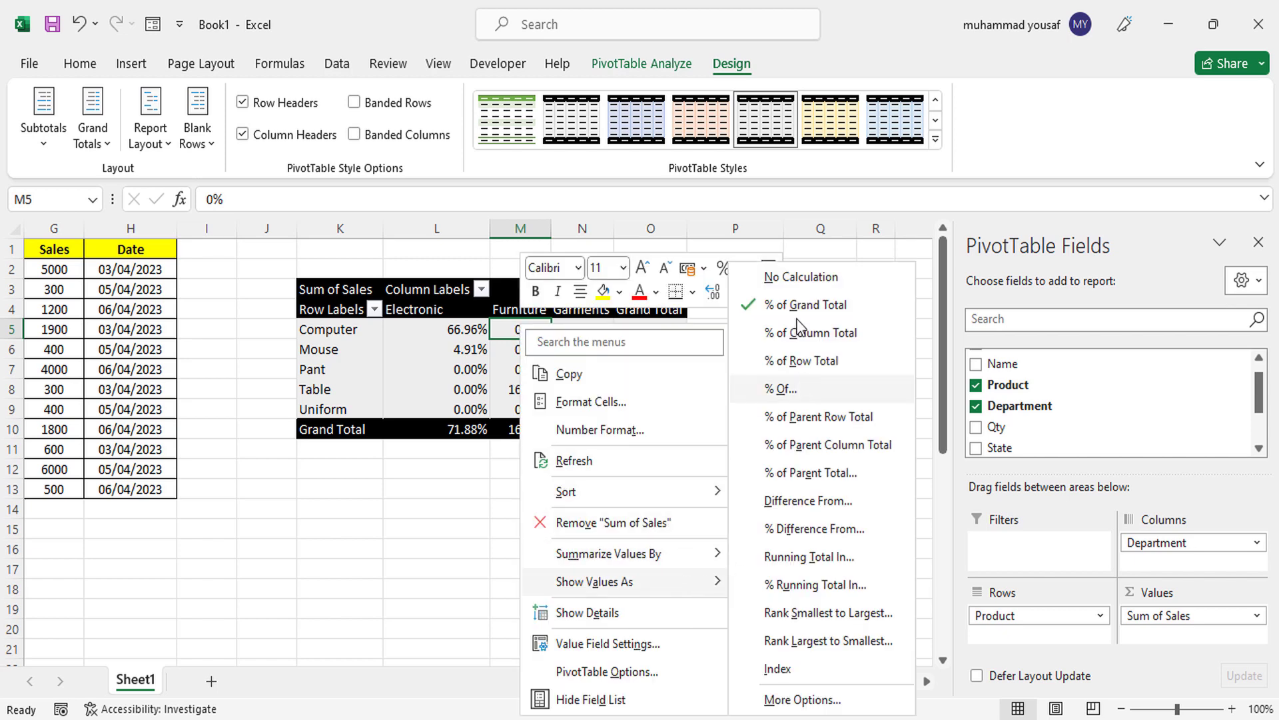
pyautogui.click(797, 277)
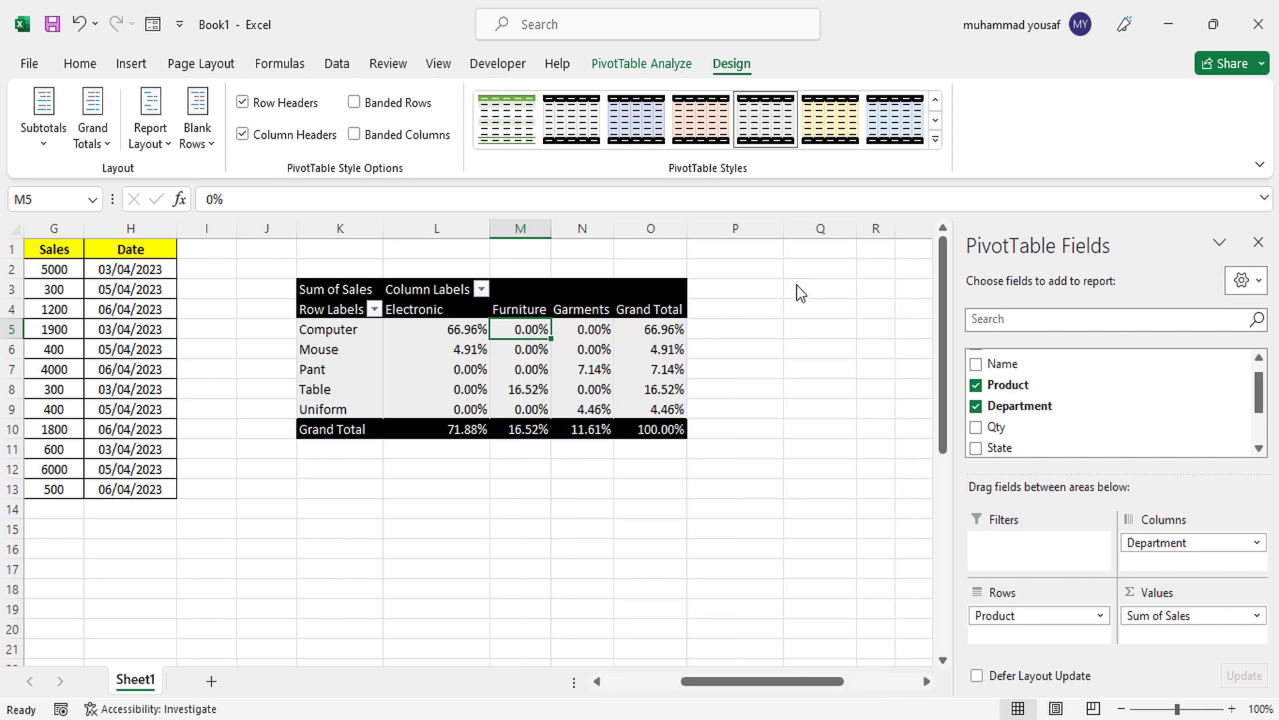
pyautogui.click(573, 367)
pyautogui.moveTo(469, 368); pyautogui.dragTo(437, 375)
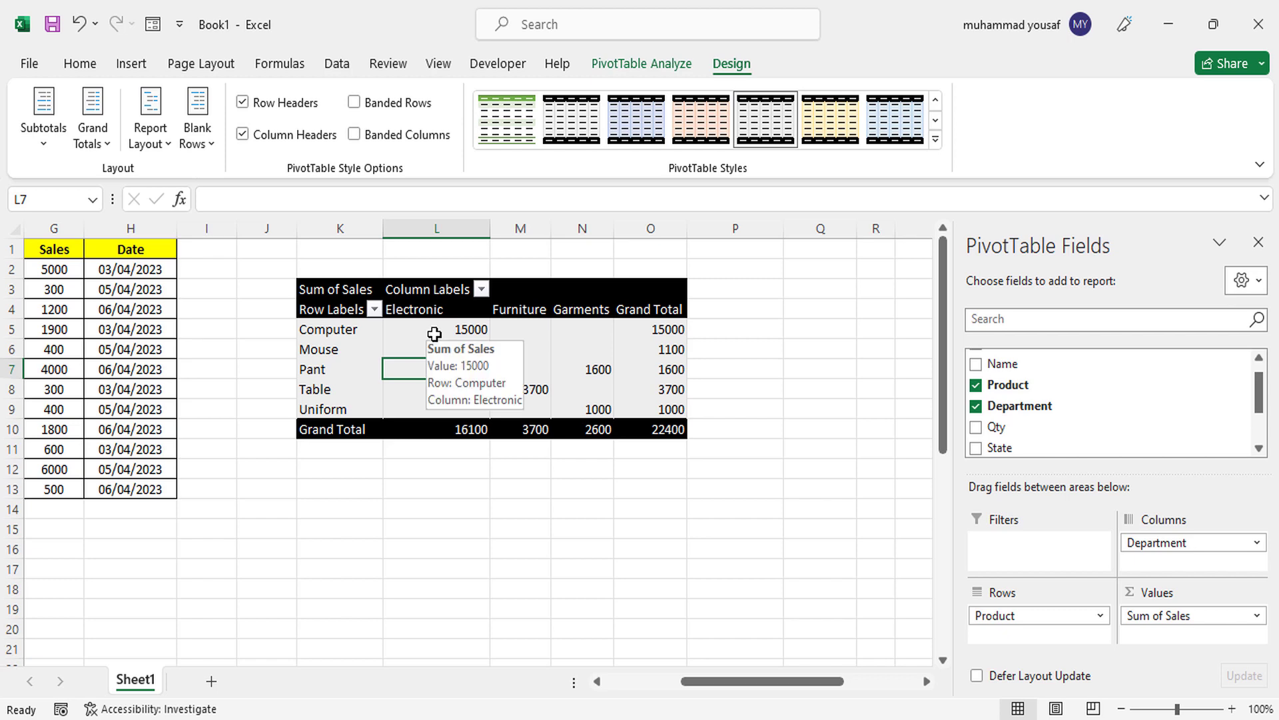
# Step: Select the whole PivotTable and apply borders to all its cells
pyautogui.click(77, 65)
pyautogui.click(320, 291)
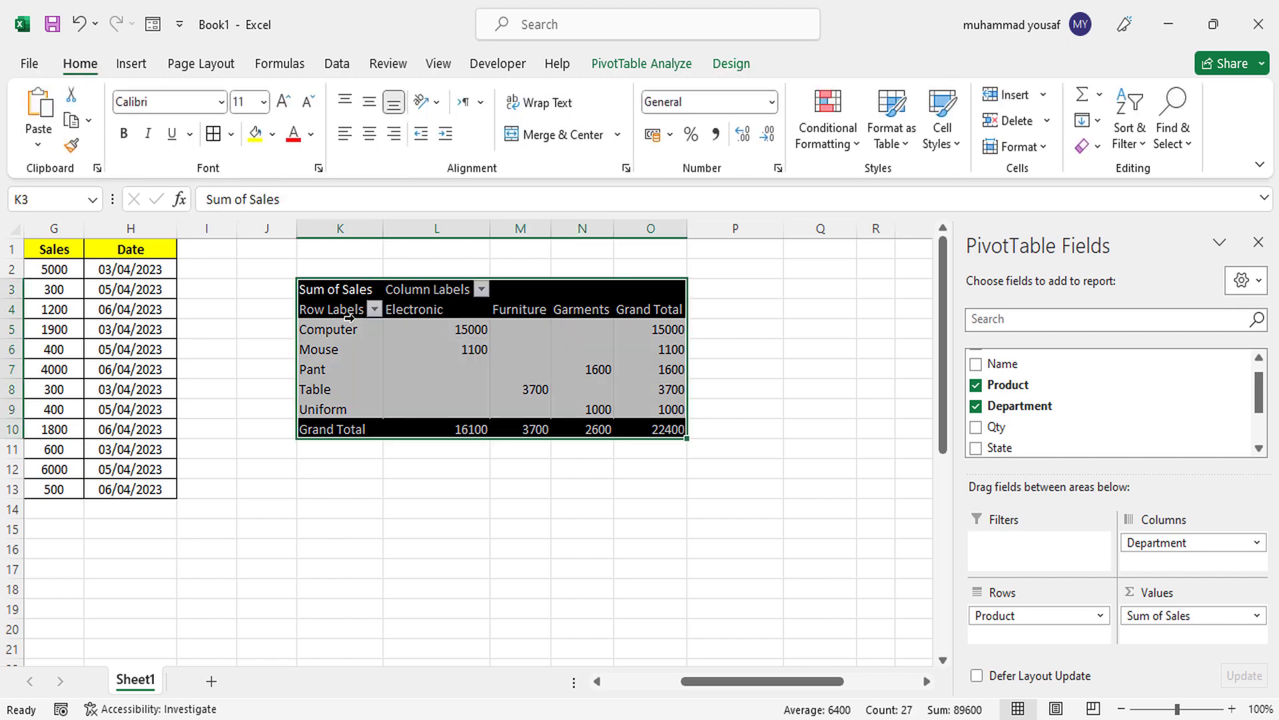
pyautogui.click(214, 135)
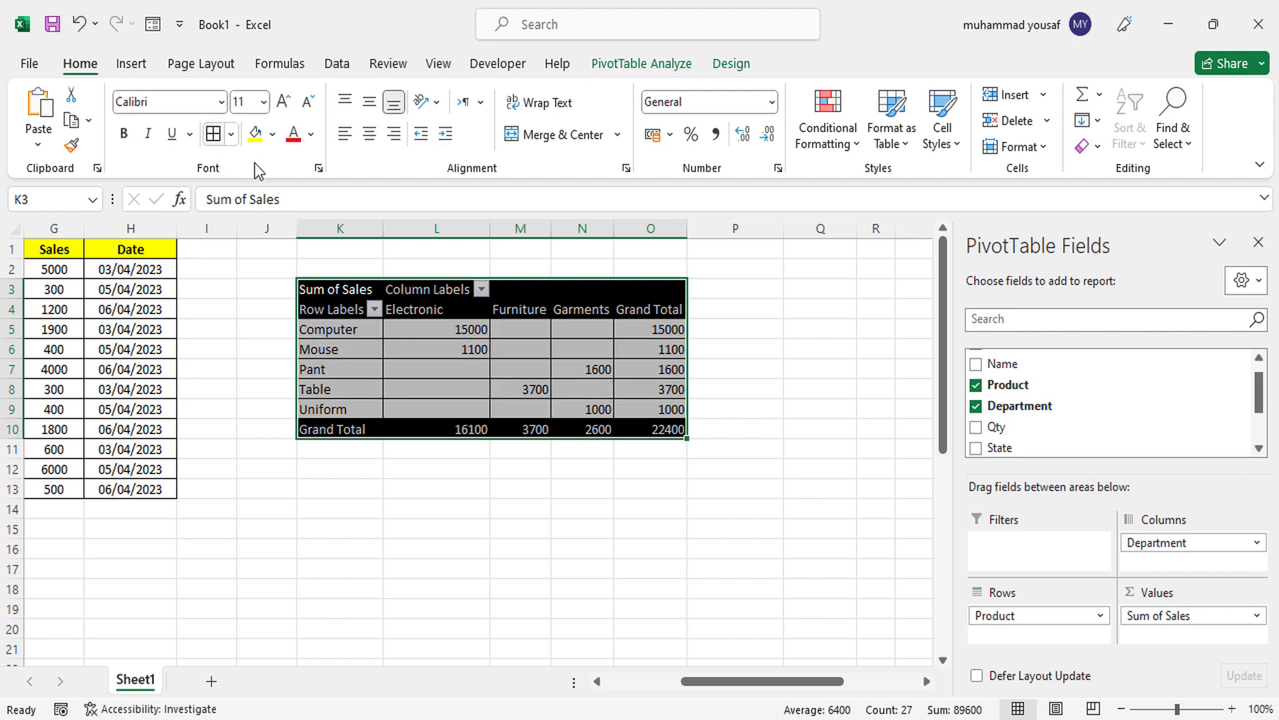
# Step: Set the PivotTable options to show 0 for empty cells, and remove Department from the columns
pyautogui.click(534, 383)
pyautogui.click(463, 369)
pyautogui.click(463, 387)
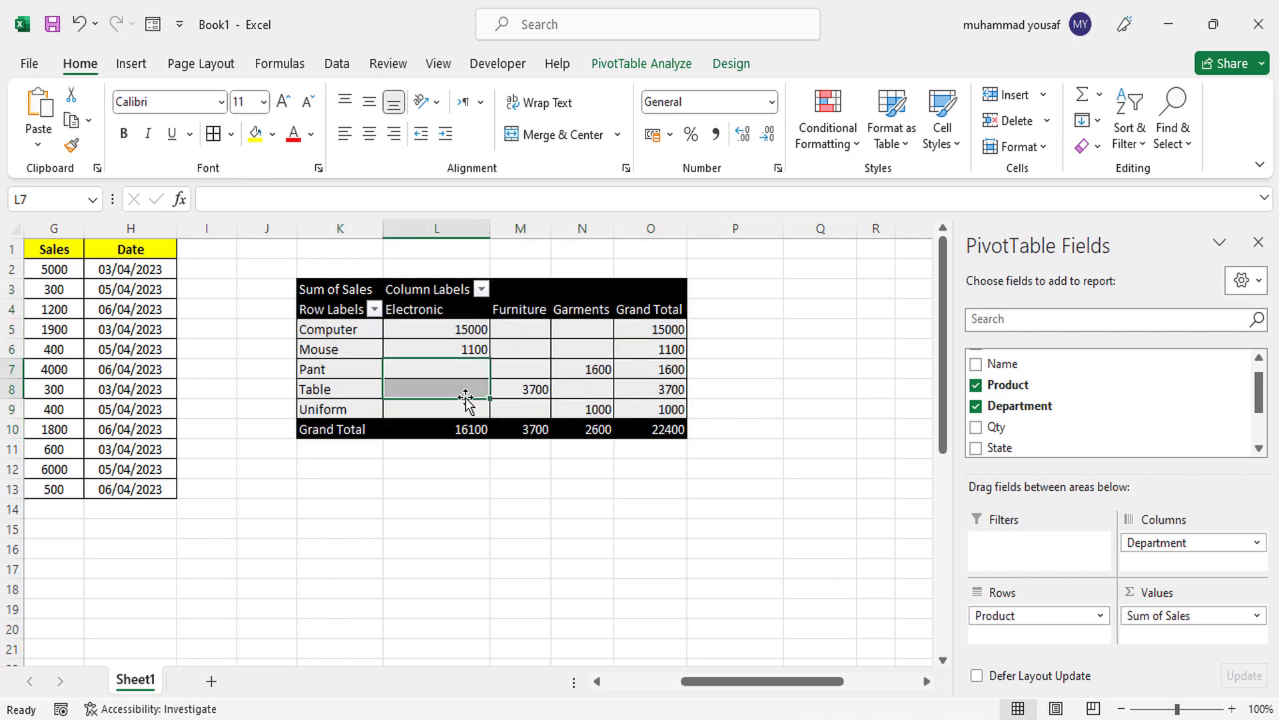
pyautogui.click(513, 387)
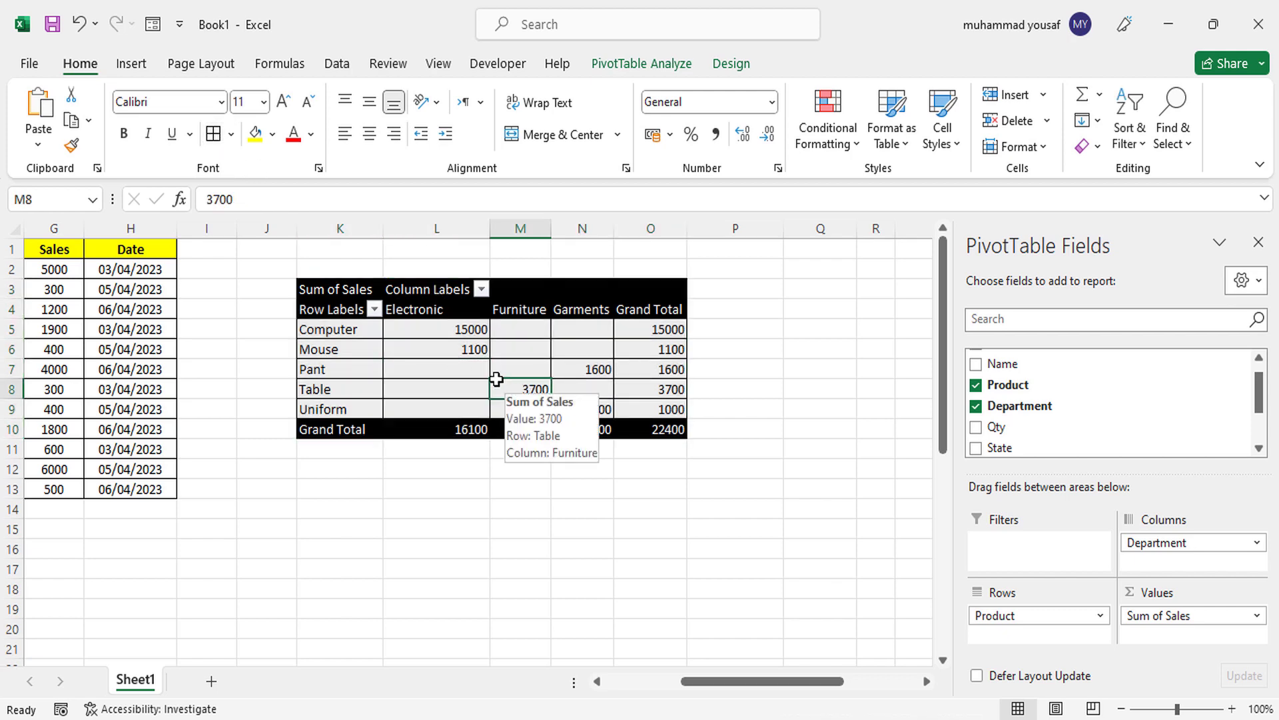
pyautogui.click(468, 368)
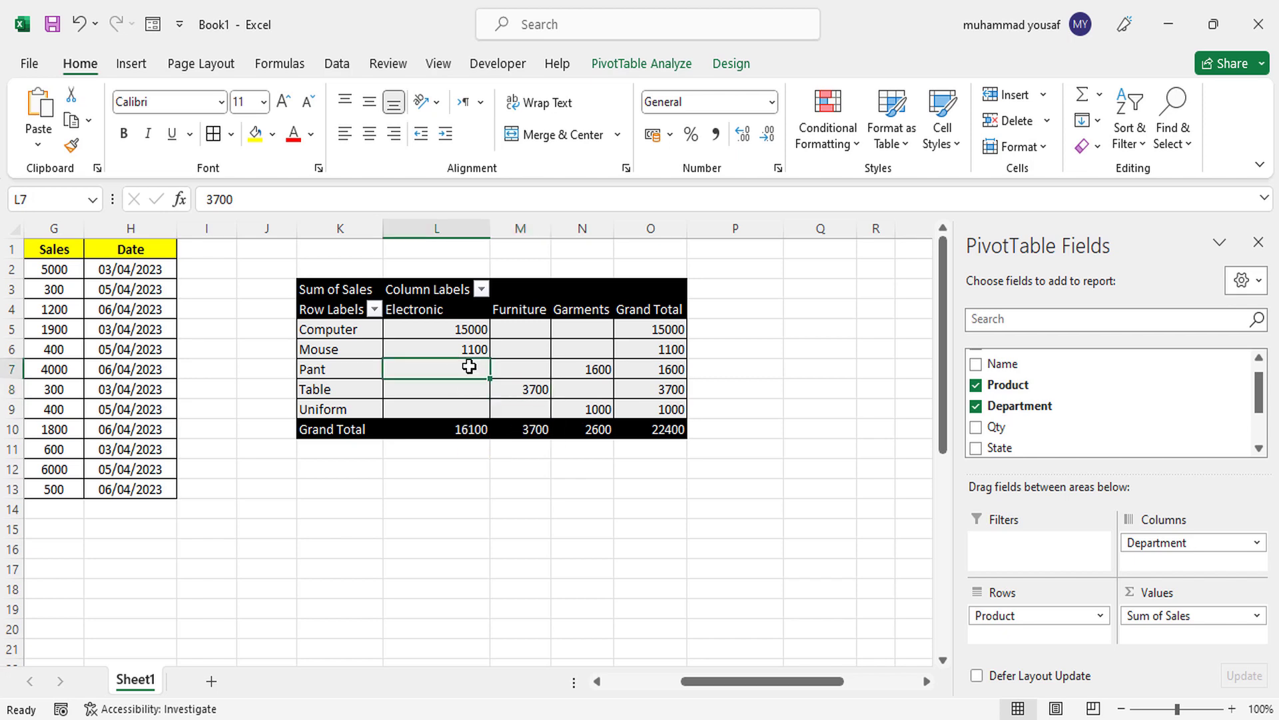
pyautogui.rightClick(469, 366)
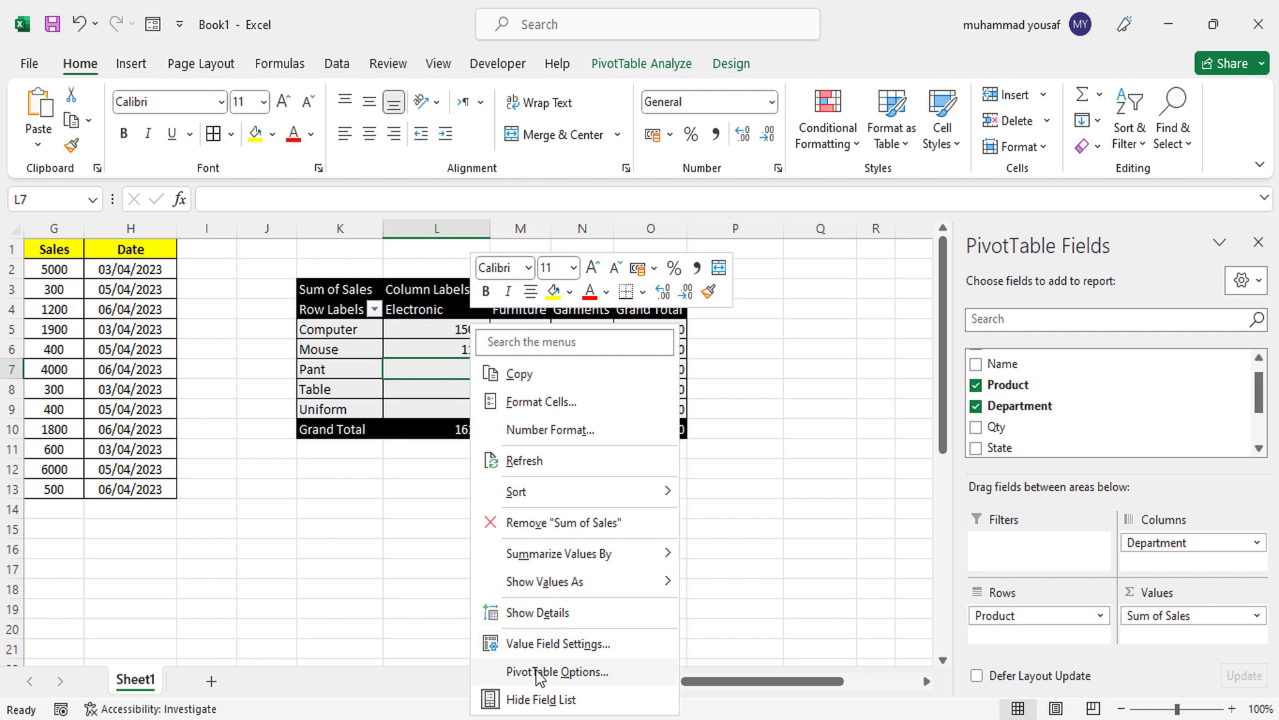
pyautogui.click(575, 673)
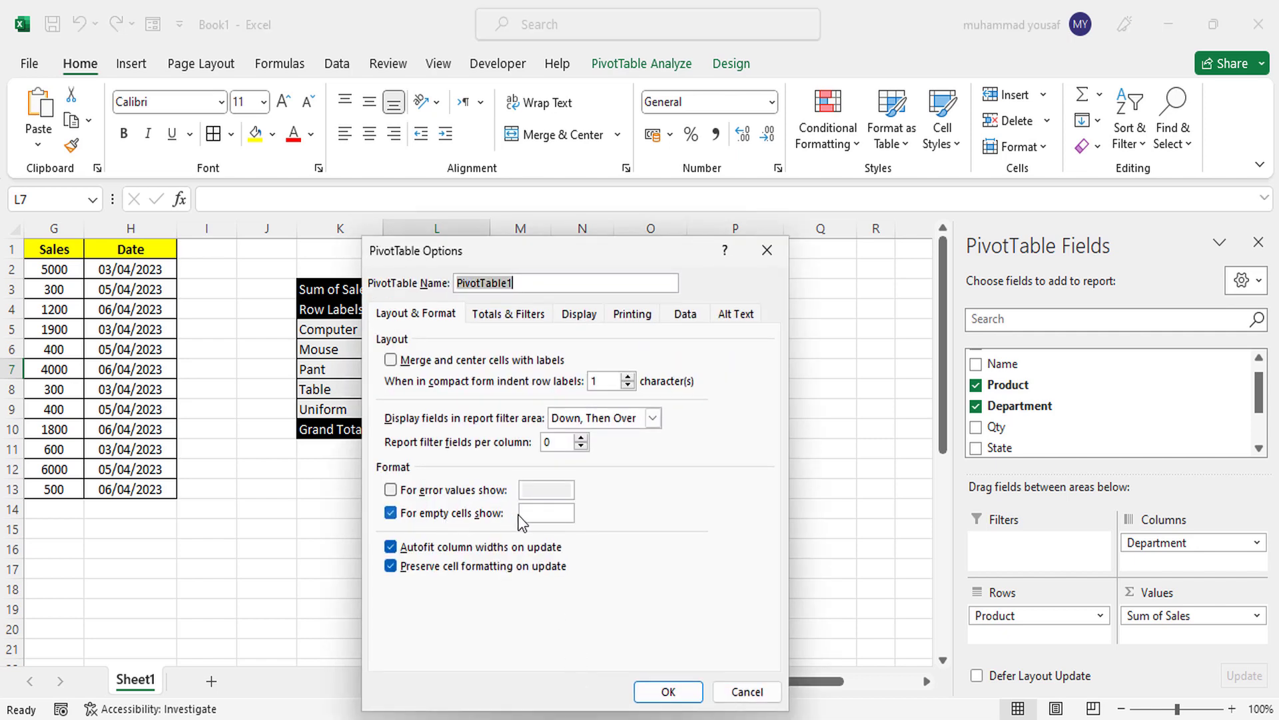
pyautogui.click(541, 513)
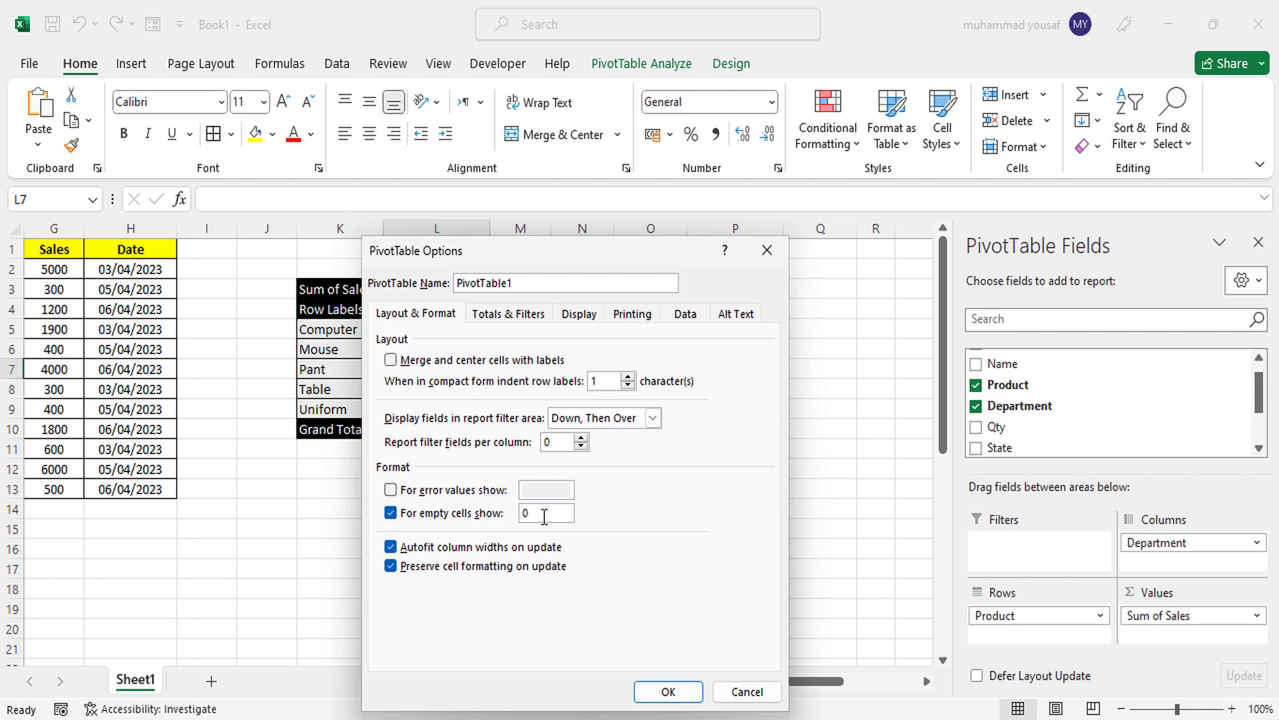
pyautogui.click(668, 691)
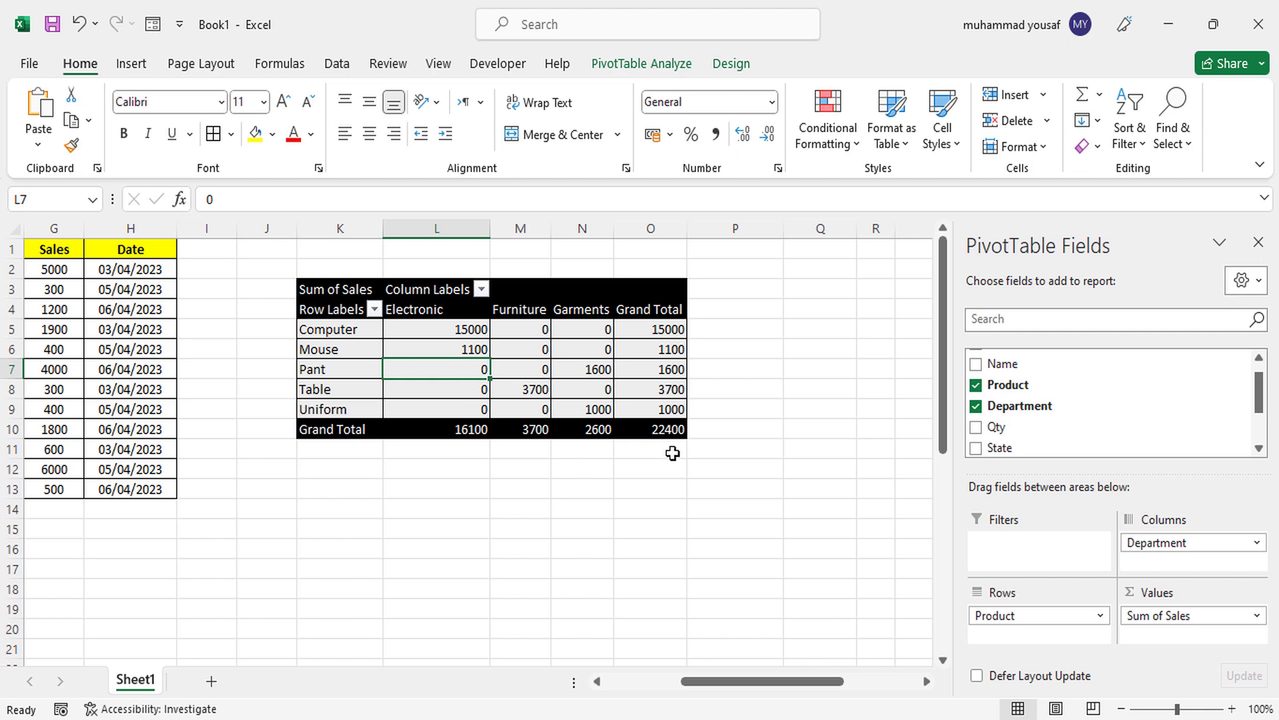
pyautogui.moveTo(1157, 542); pyautogui.dragTo(879, 543)
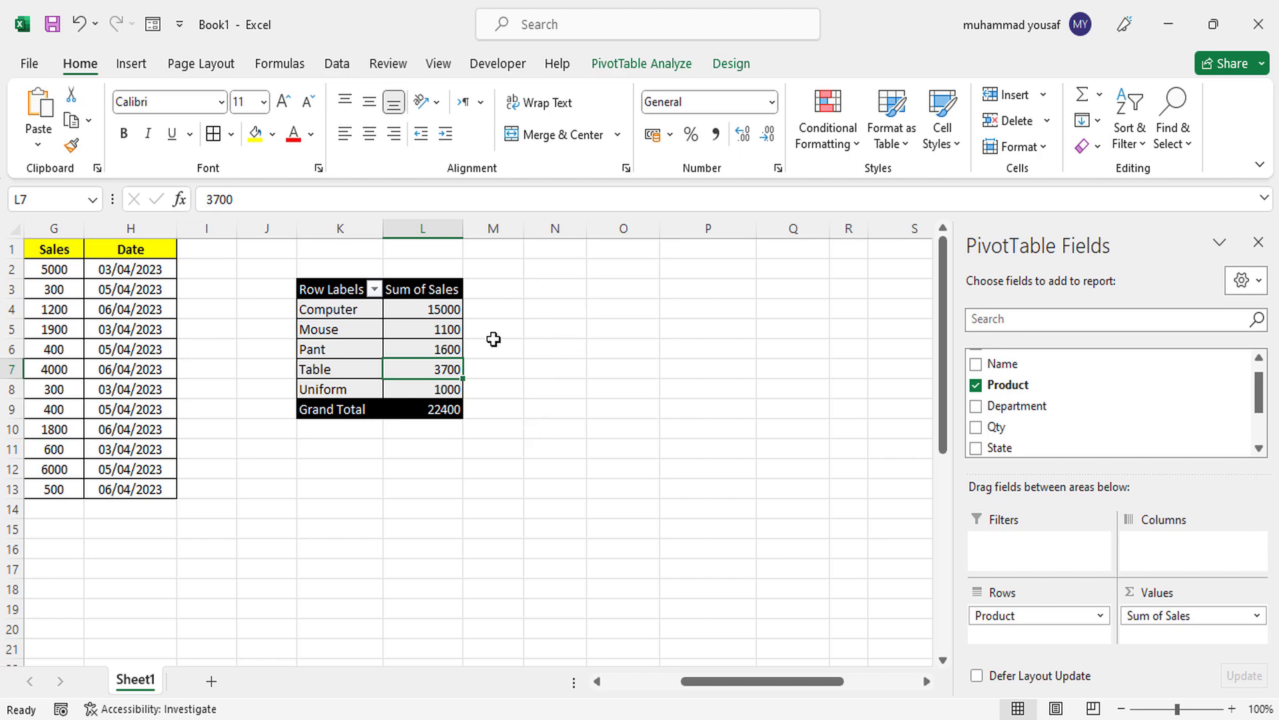
# Step: Insert slicers for Department and State and place them side by side to the right of the PivotTable
pyautogui.click(449, 343)
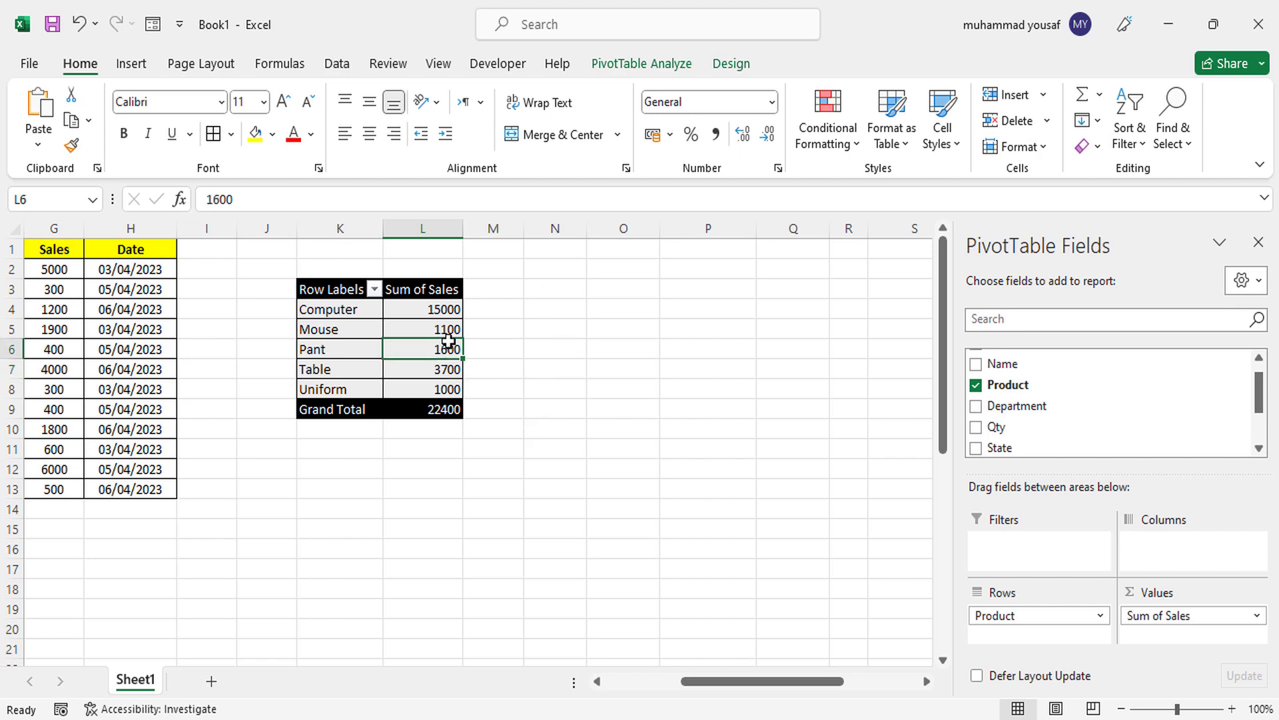
pyautogui.click(644, 65)
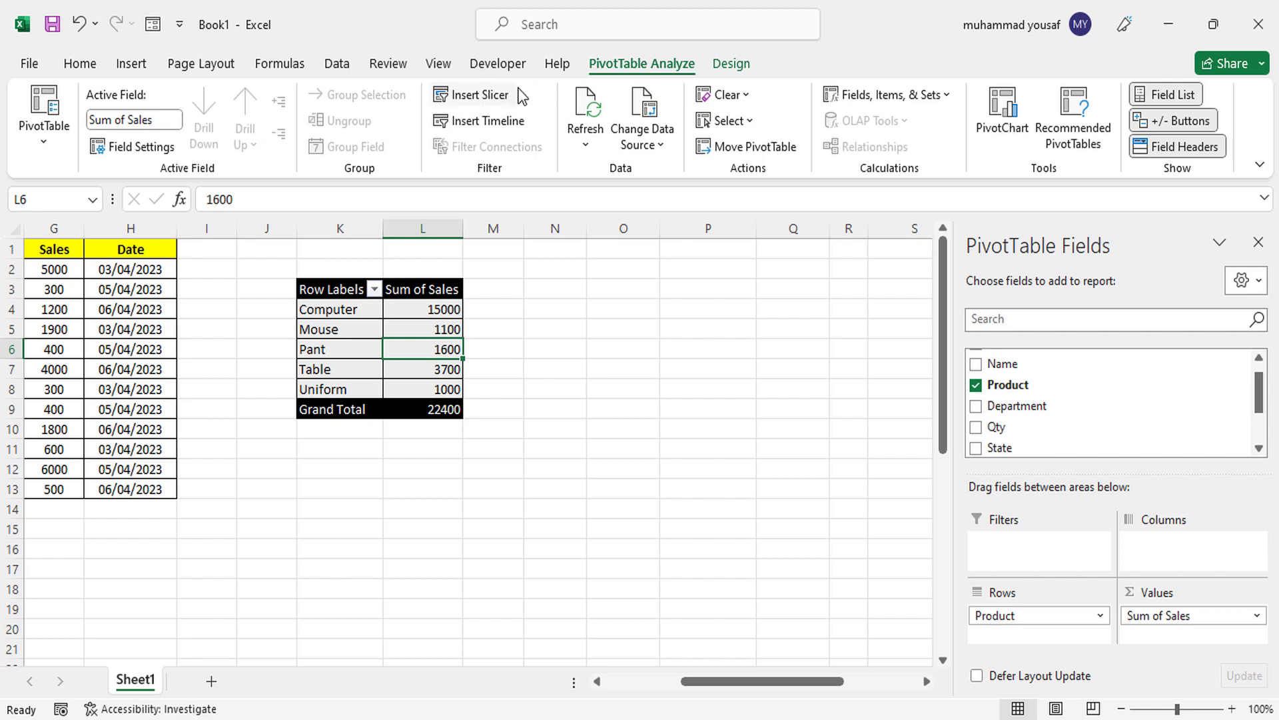
pyautogui.click(478, 98)
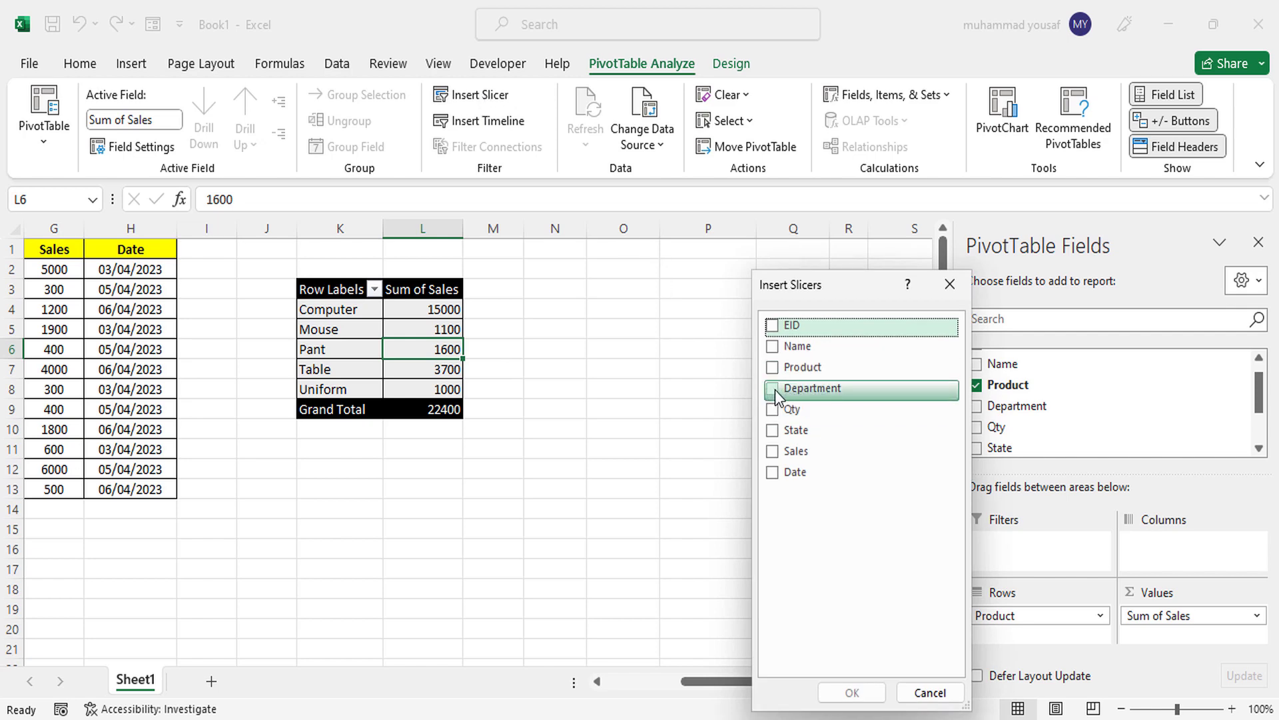
pyautogui.click(774, 389)
pyautogui.click(775, 430)
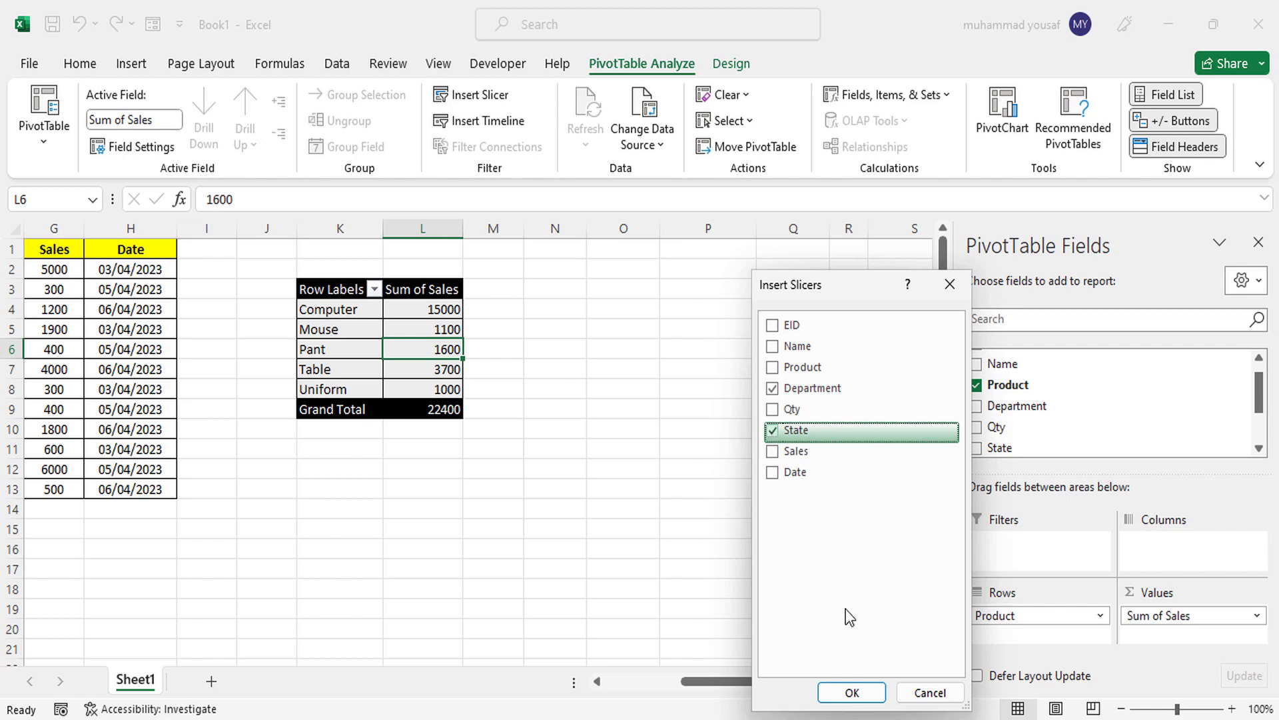
pyautogui.click(851, 692)
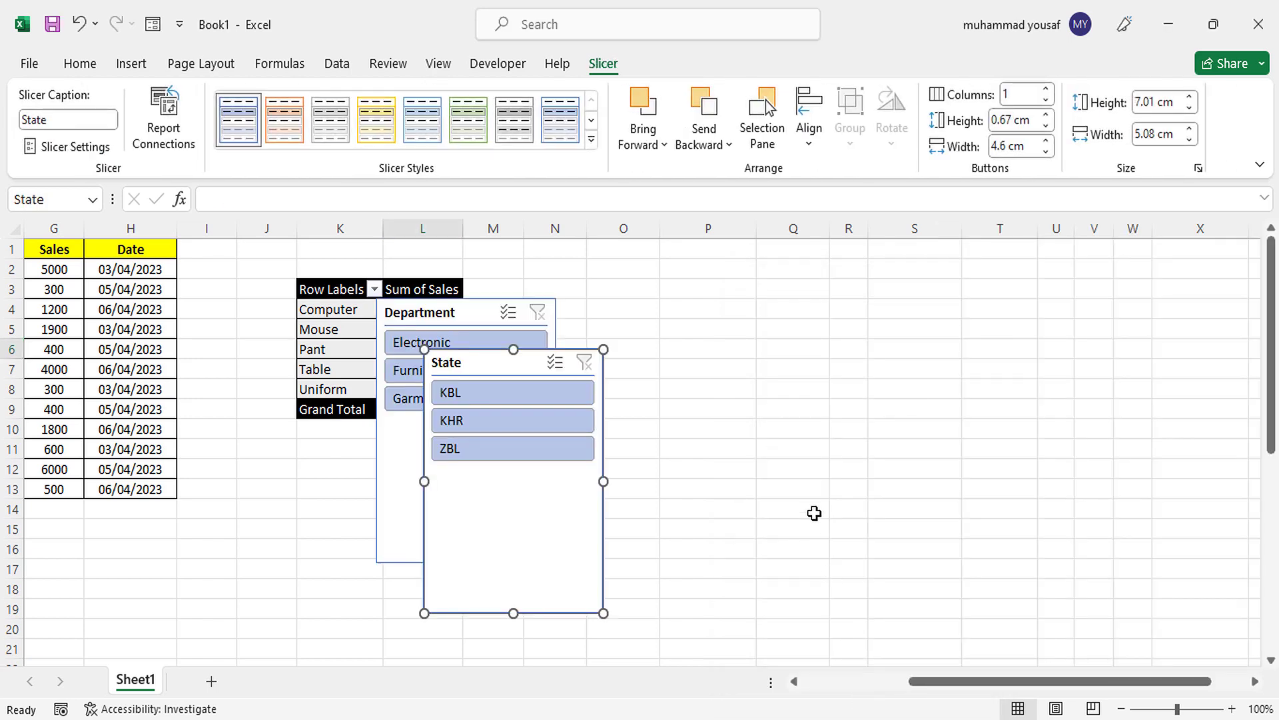
pyautogui.moveTo(523, 350); pyautogui.dragTo(807, 283)
pyautogui.moveTo(460, 310); pyautogui.dragTo(583, 292)
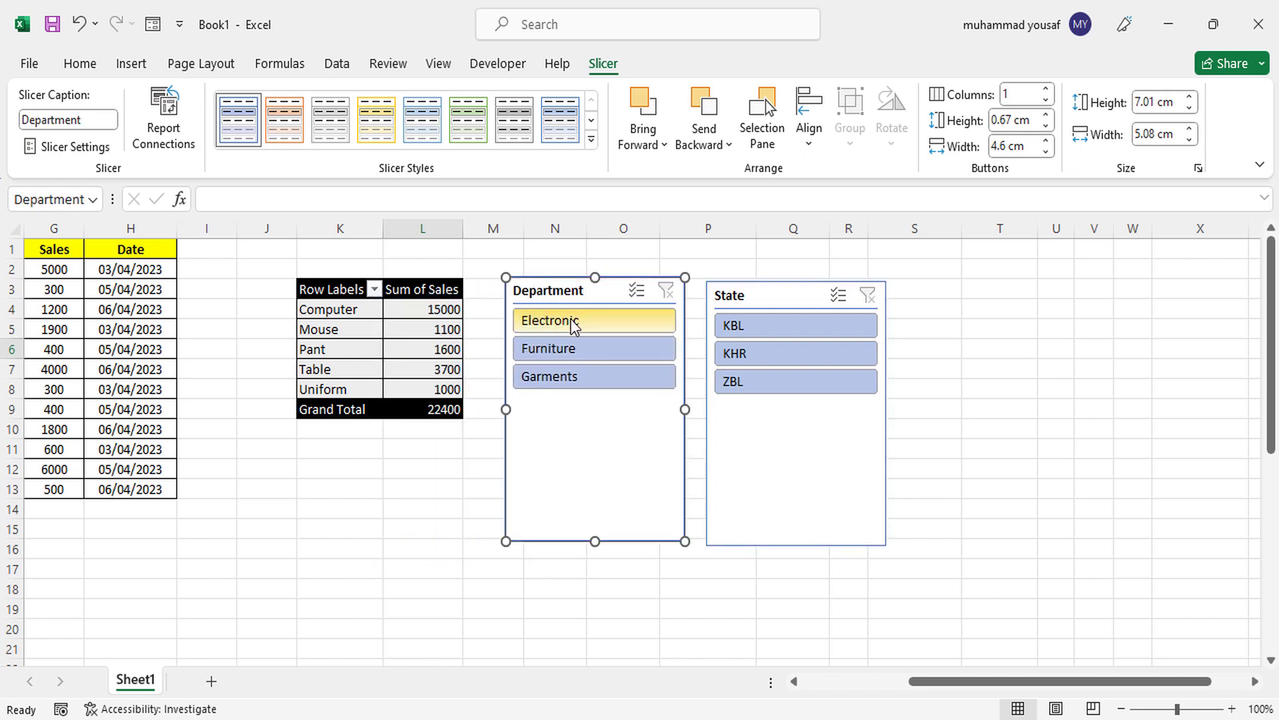
# Step: Filter the PivotTable with the Department slicer to Electronic, Furniture and finally Garments, and turn on that slicer's multi-select
pyautogui.click(573, 322)
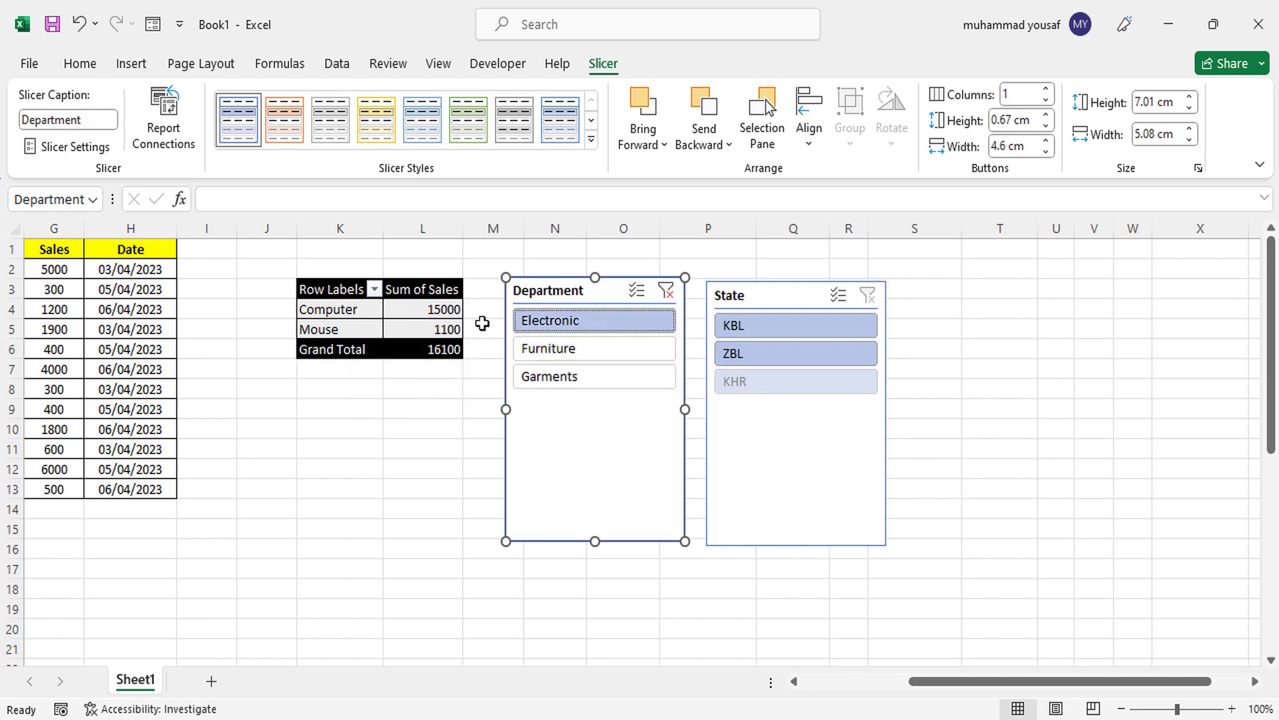
pyautogui.click(540, 349)
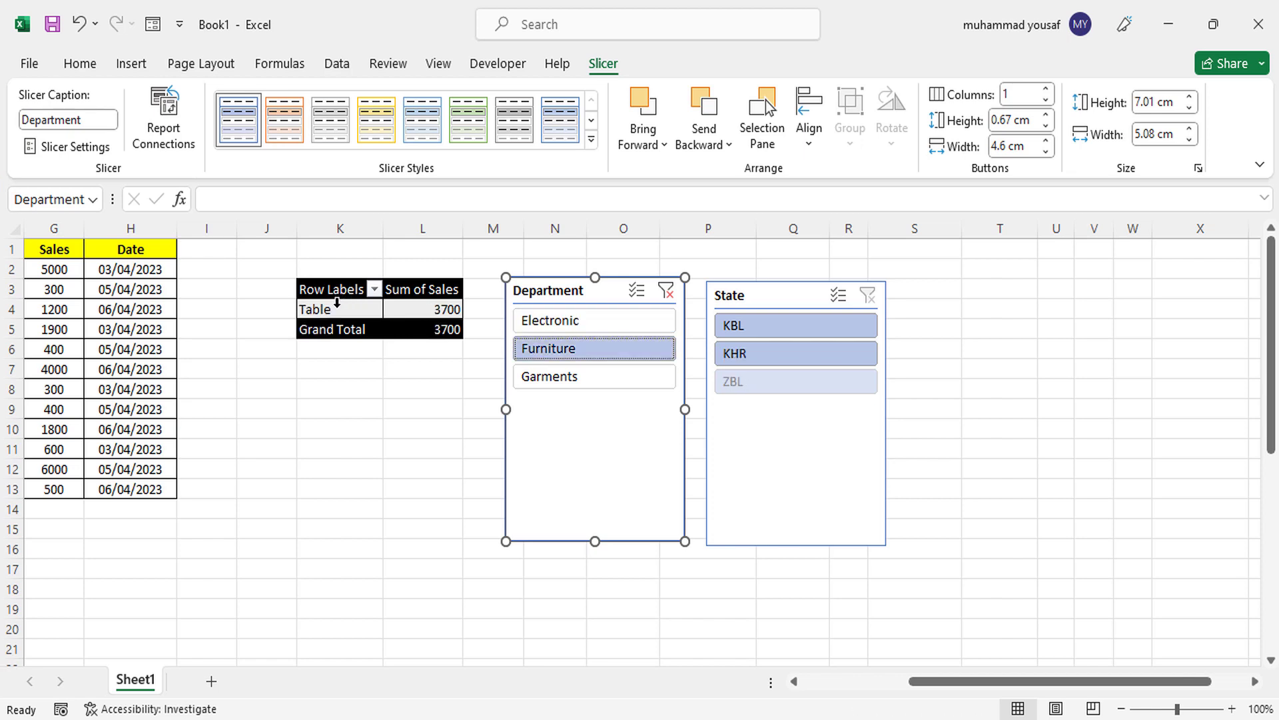
pyautogui.click(531, 379)
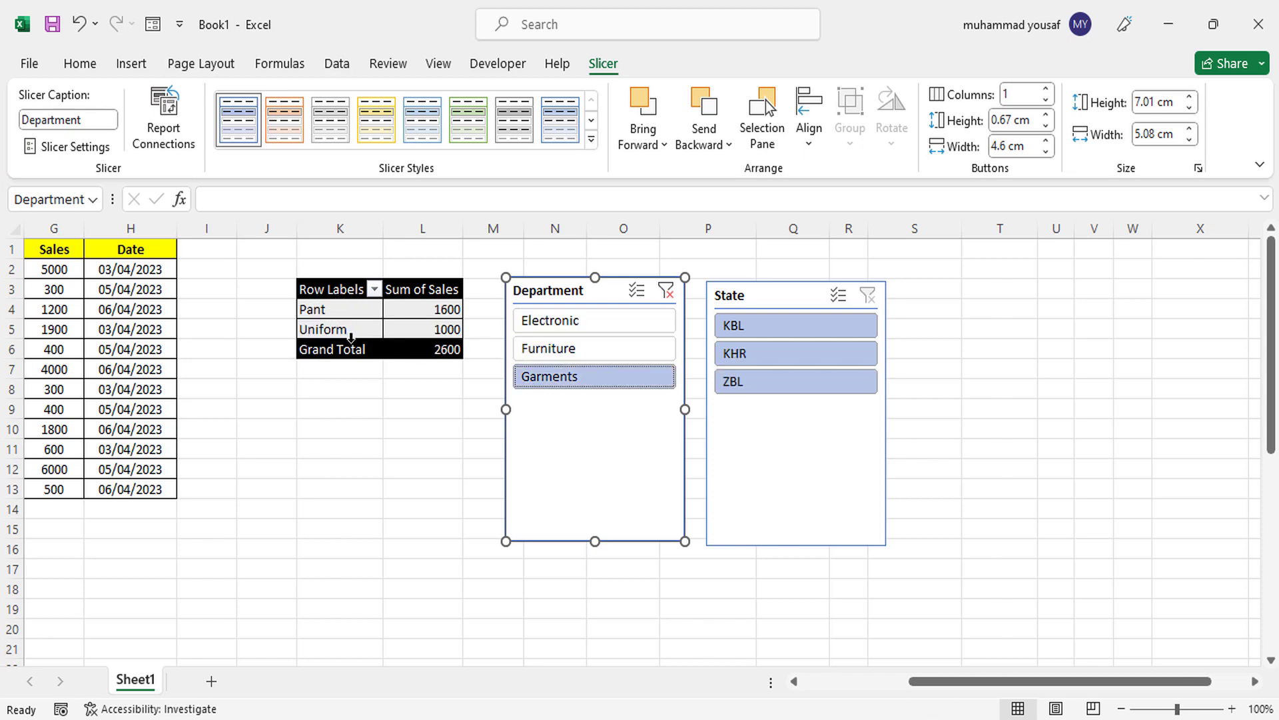
pyautogui.click(636, 293)
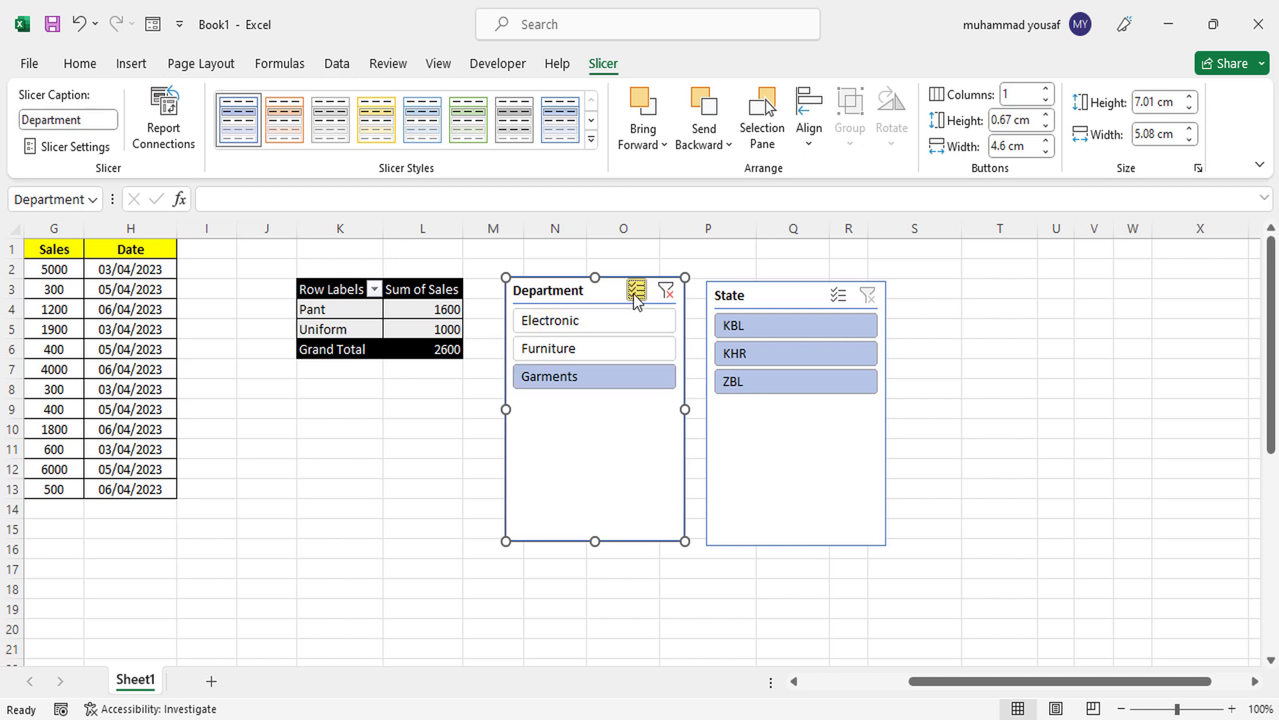
# Step: Filter the PivotTable with the State slicer to KBL, KHR, ZBL and finally KHR
pyautogui.click(753, 326)
pyautogui.click(765, 358)
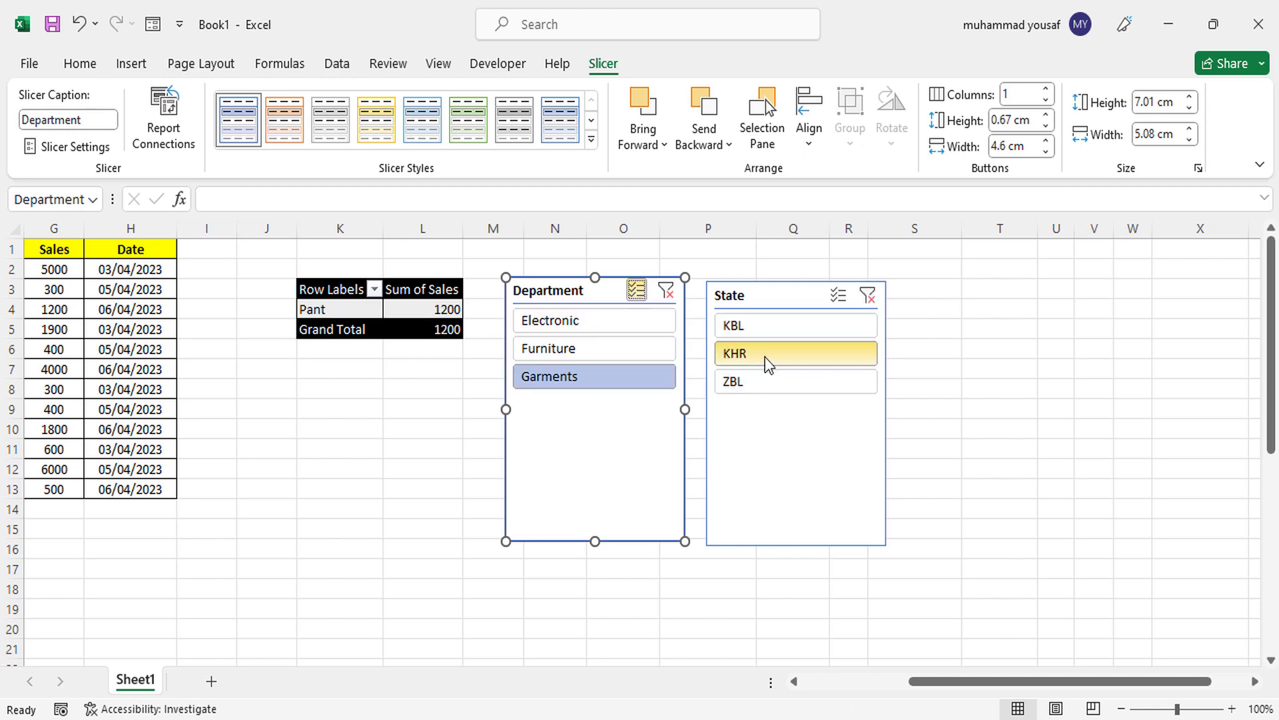
pyautogui.click(759, 383)
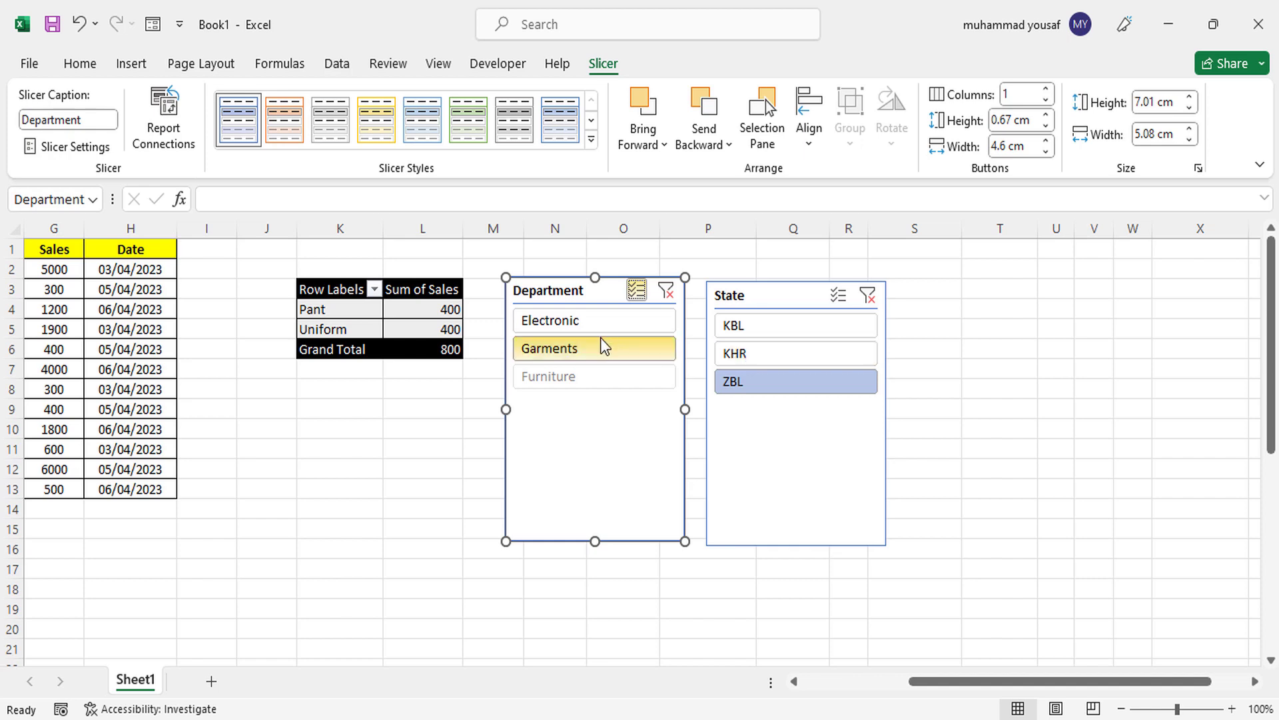
pyautogui.click(752, 353)
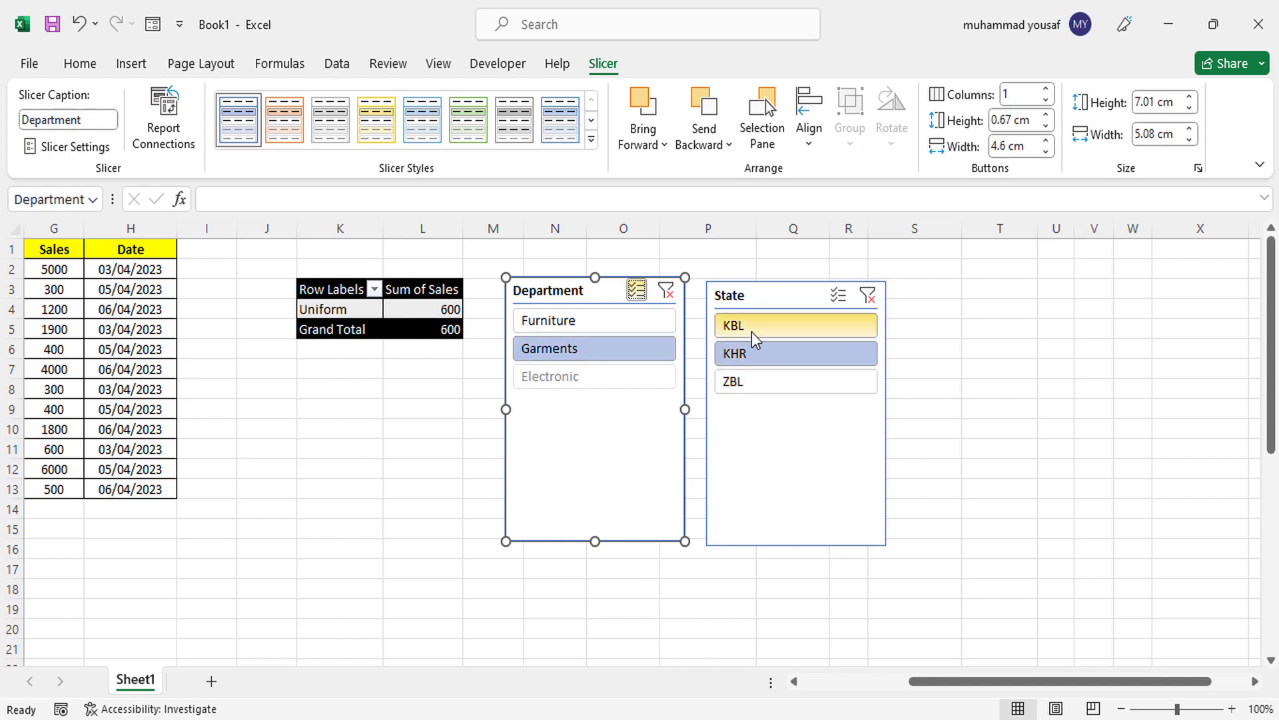
# Step: Clear the Department slicer's filter and filter the PivotTable by each State in turn, ending on ZBL
pyautogui.click(752, 332)
pyautogui.click(757, 374)
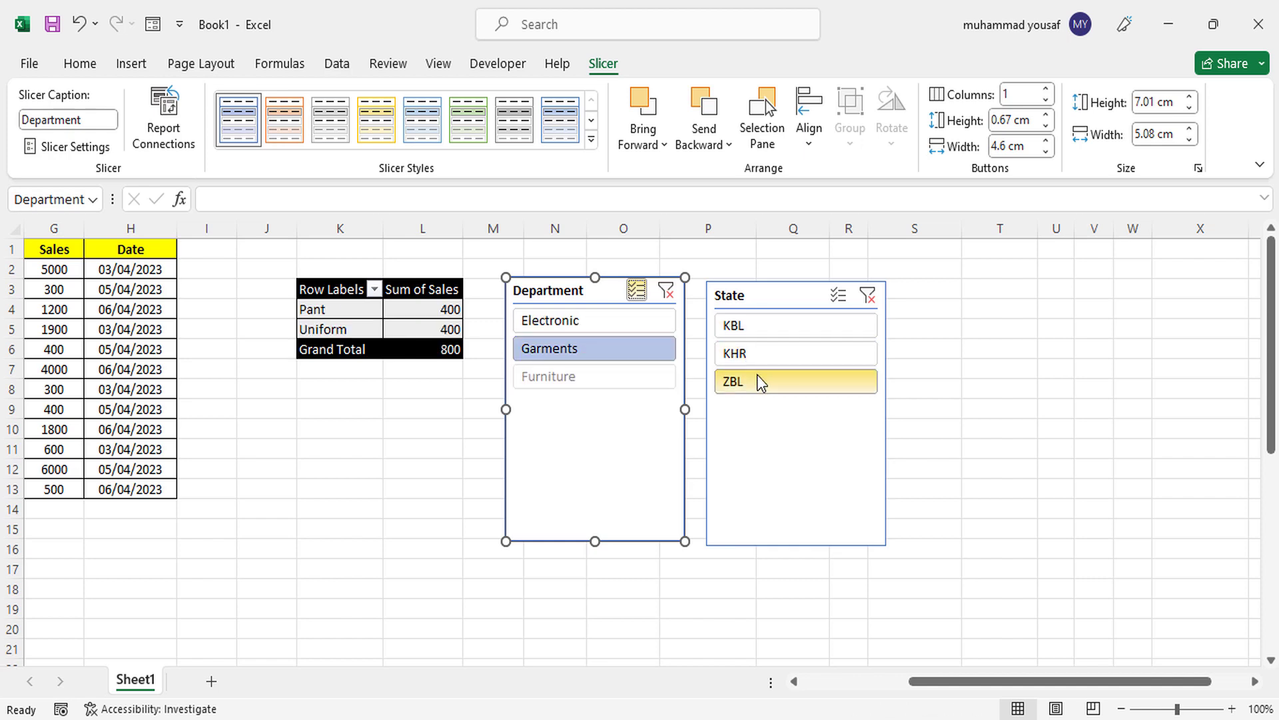
pyautogui.click(667, 293)
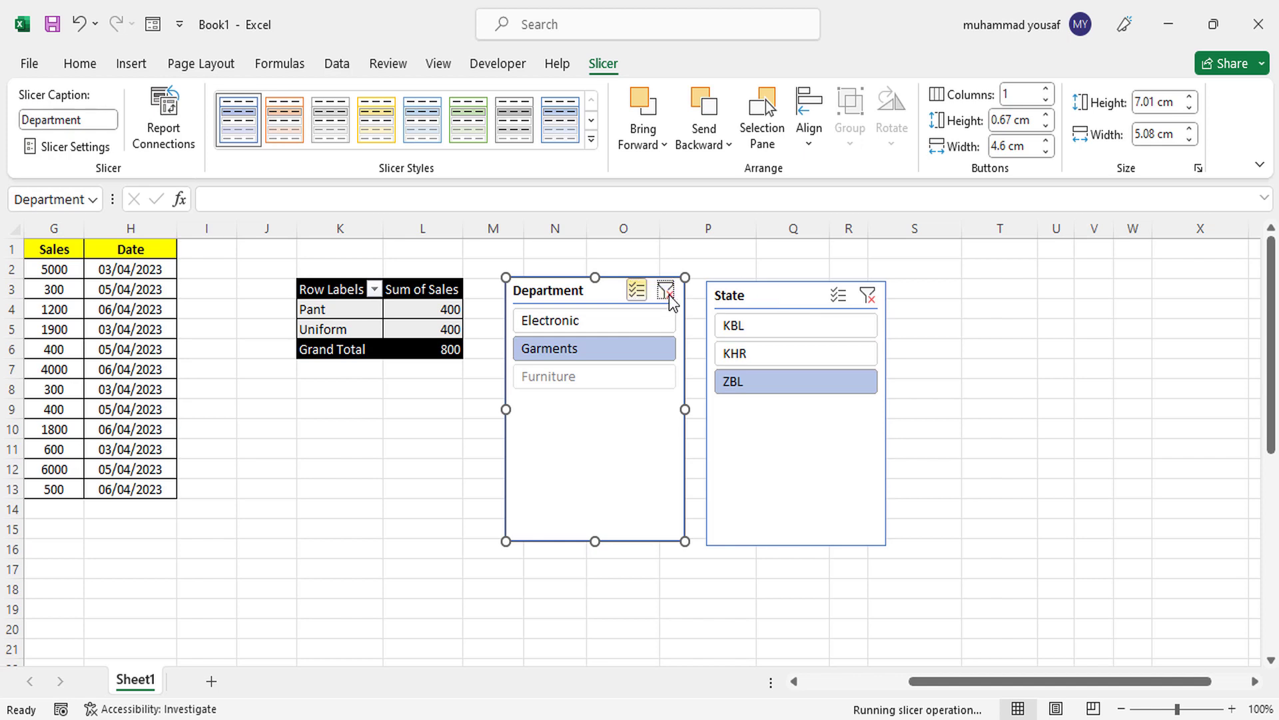
pyautogui.click(766, 333)
pyautogui.click(767, 360)
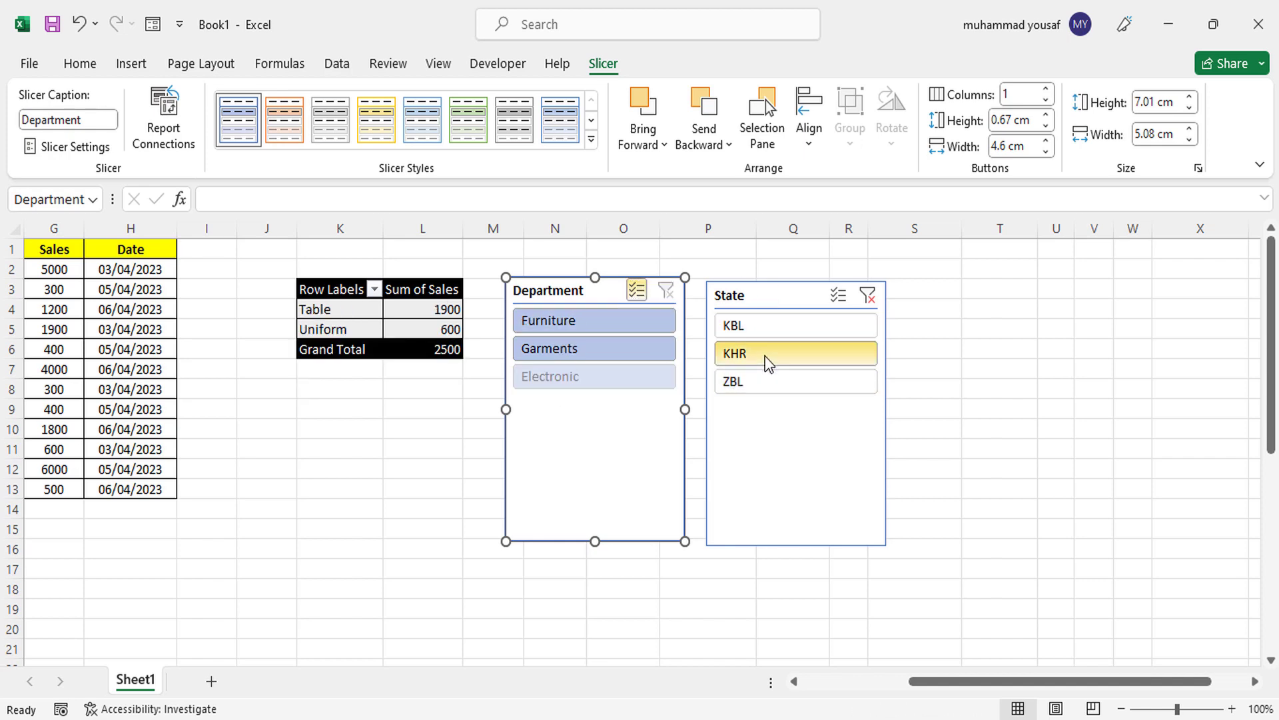
pyautogui.click(766, 382)
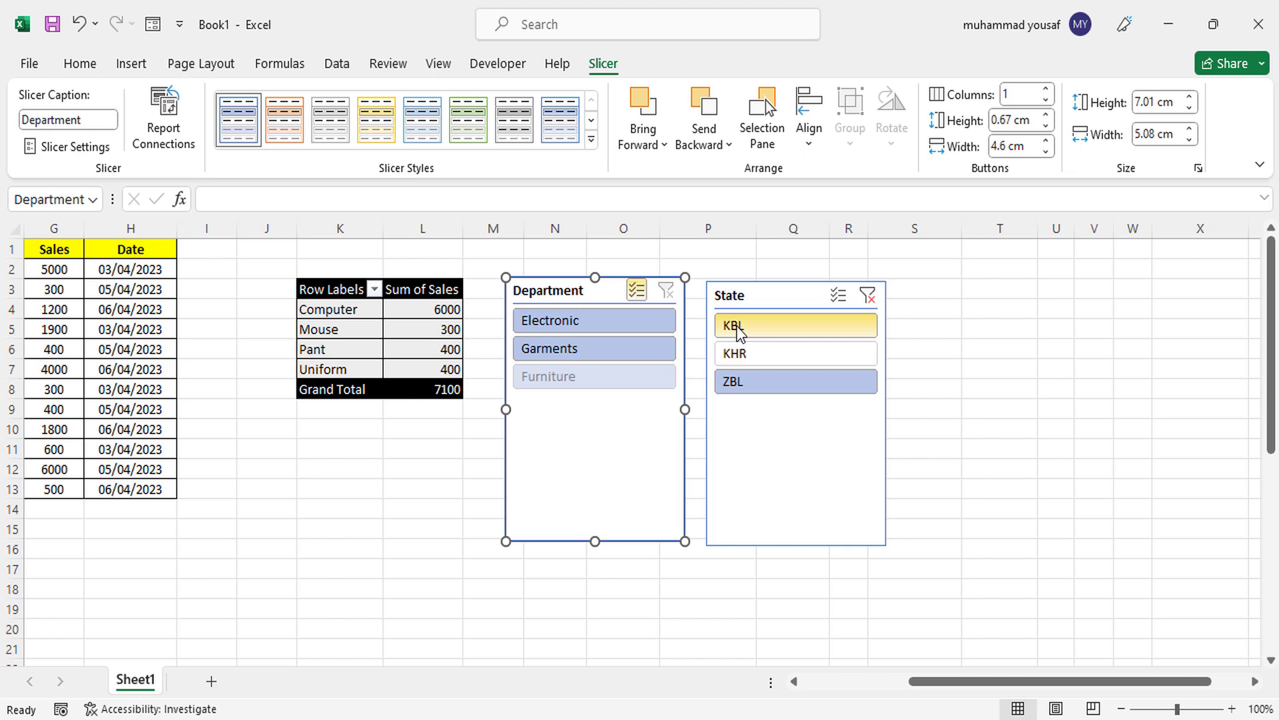
pyautogui.click(769, 305)
pyautogui.write('\\')
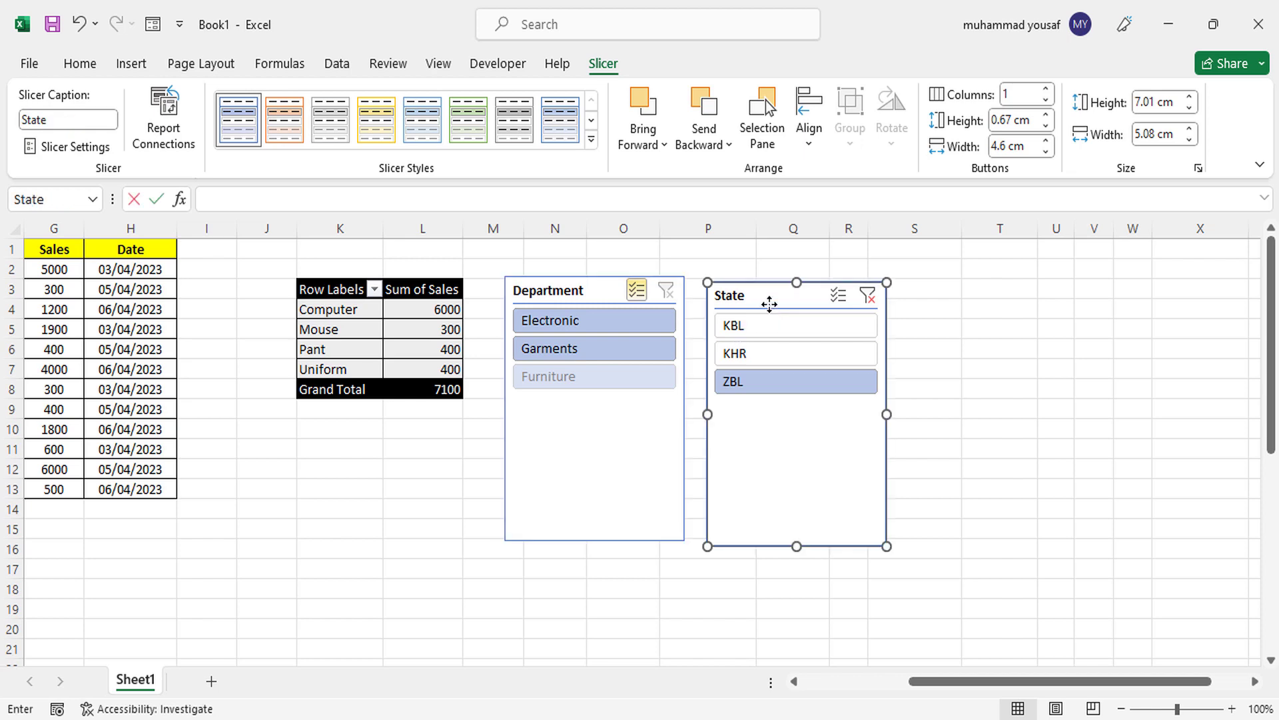
pyautogui.press('Return')
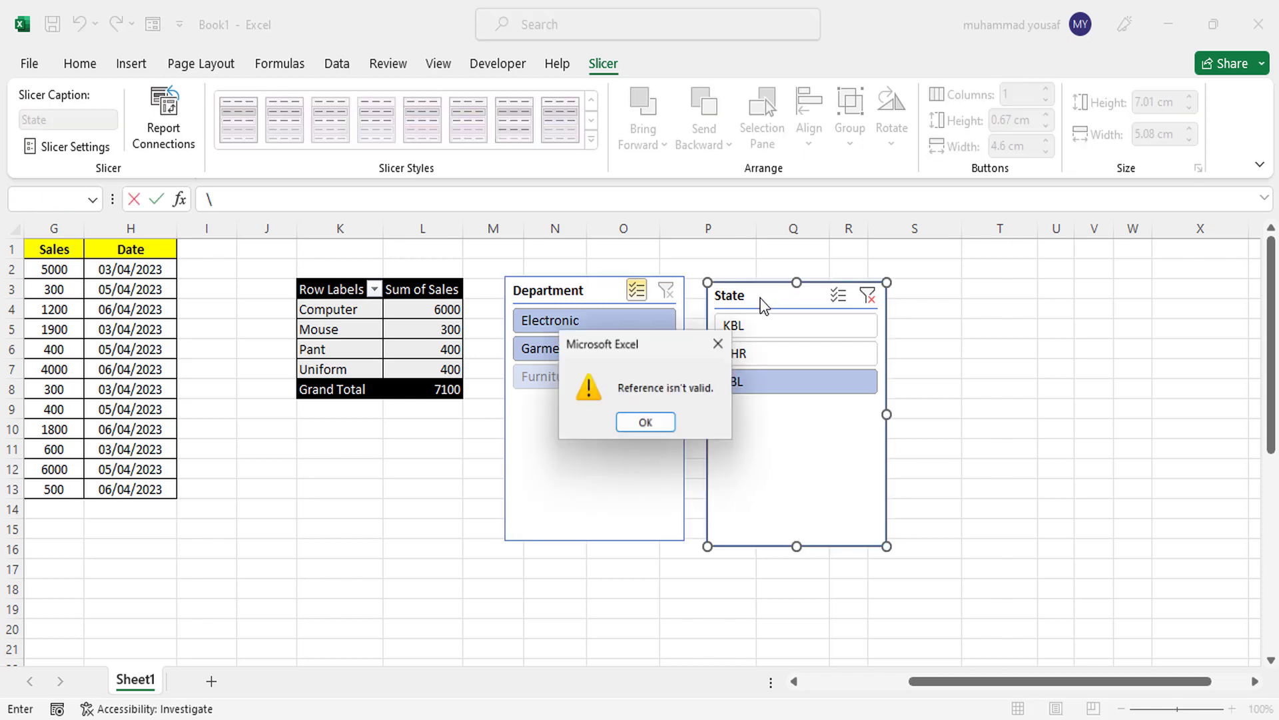
pyautogui.click(650, 426)
pyautogui.click(649, 426)
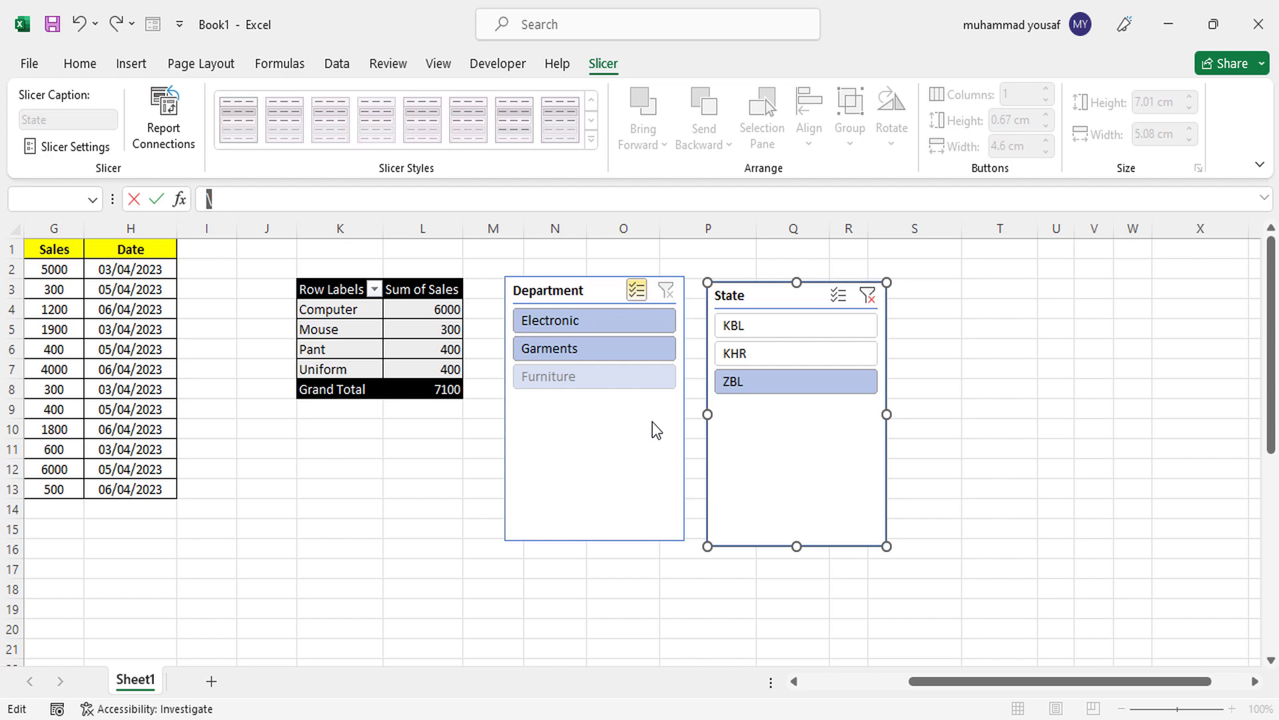
pyautogui.press('Return')
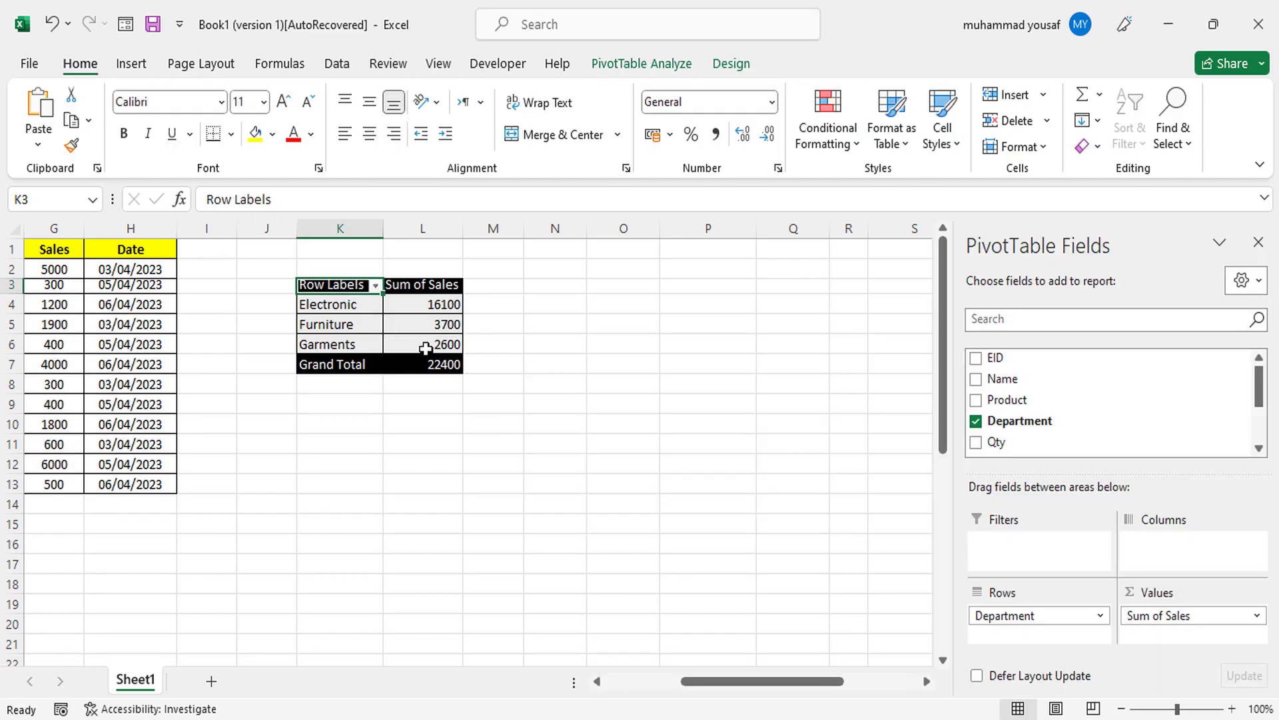
# Step: Insert a 3-D Stacked Column PivotChart of Sum of Sales by Department and move it below the PivotTable
pyautogui.click(429, 312)
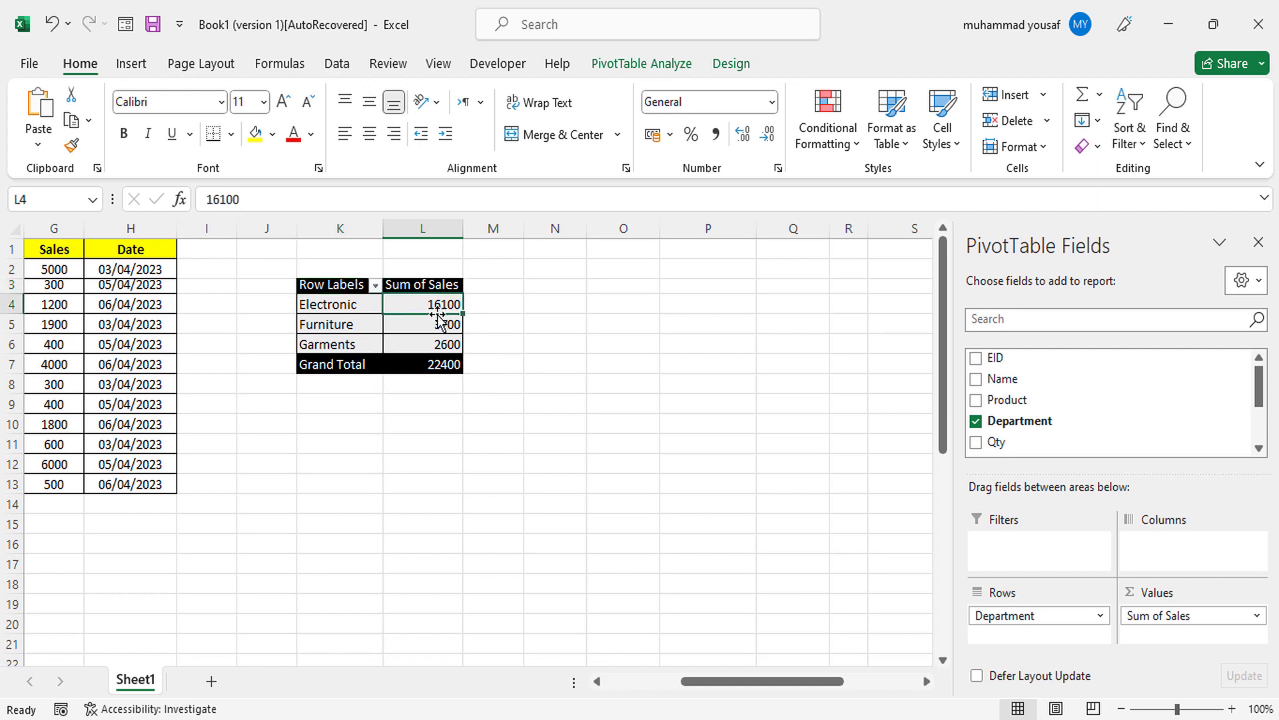
pyautogui.click(659, 68)
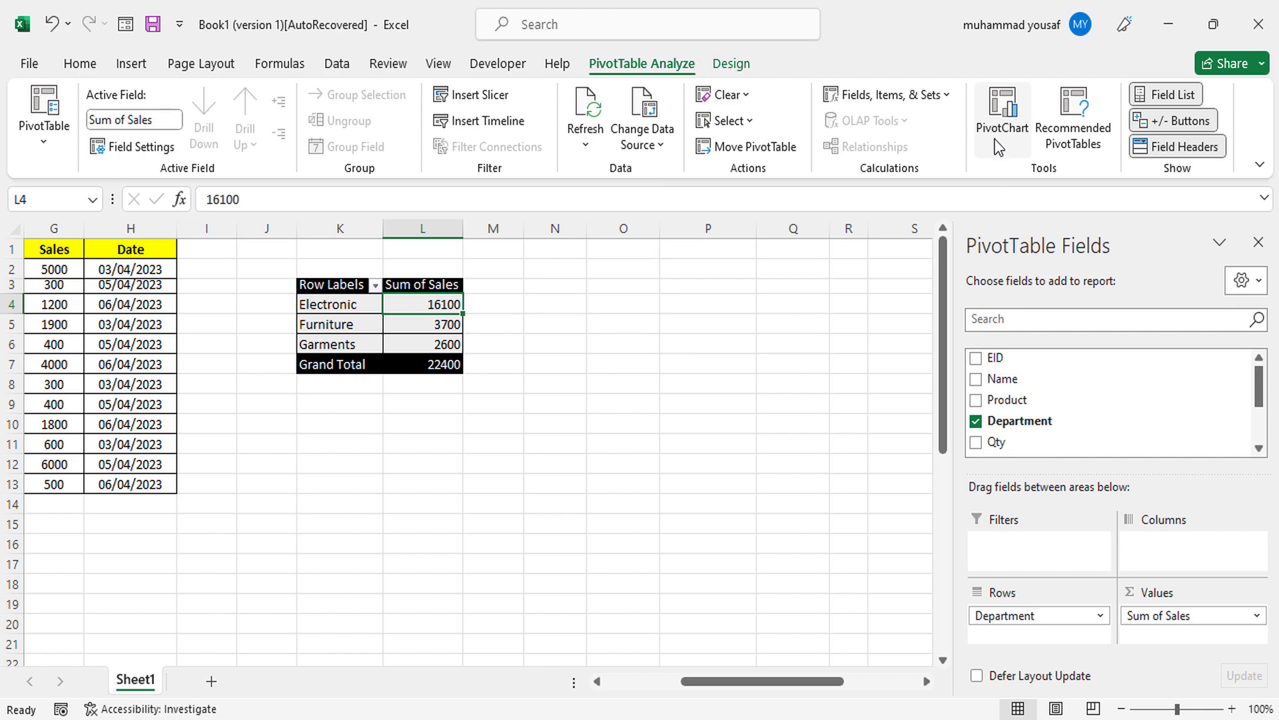
pyautogui.click(1003, 130)
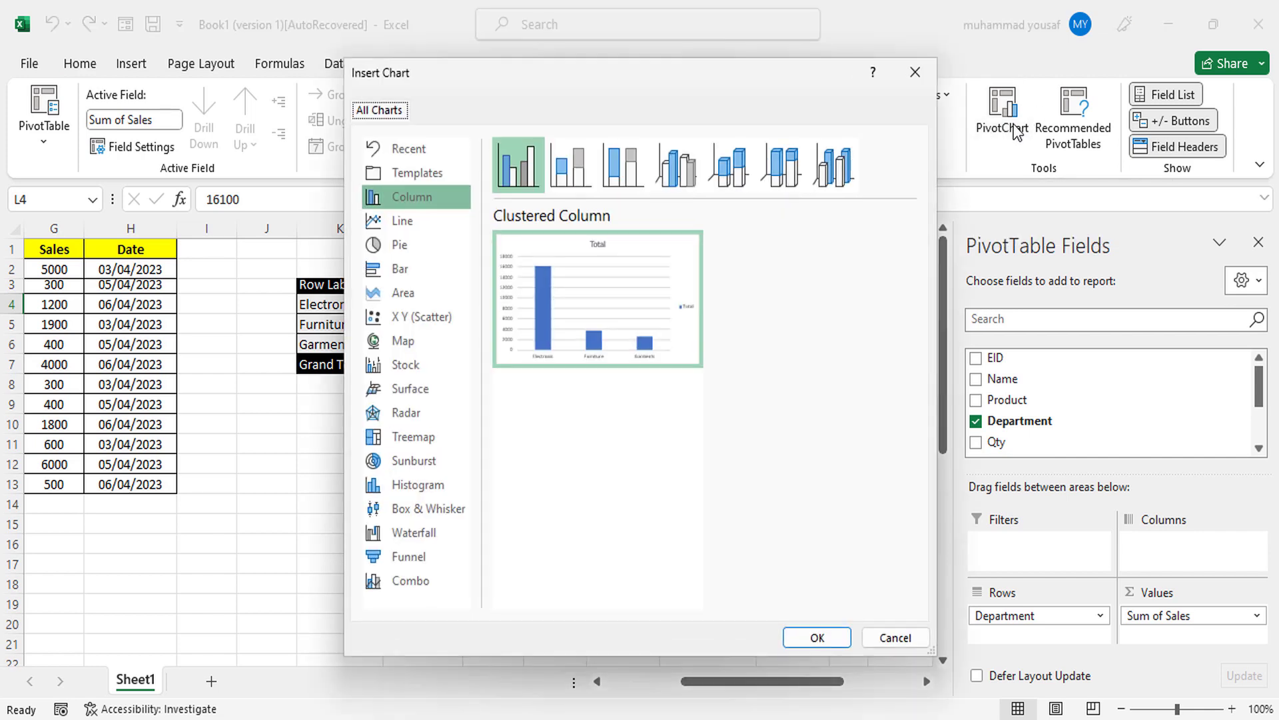
pyautogui.click(623, 165)
pyautogui.click(556, 175)
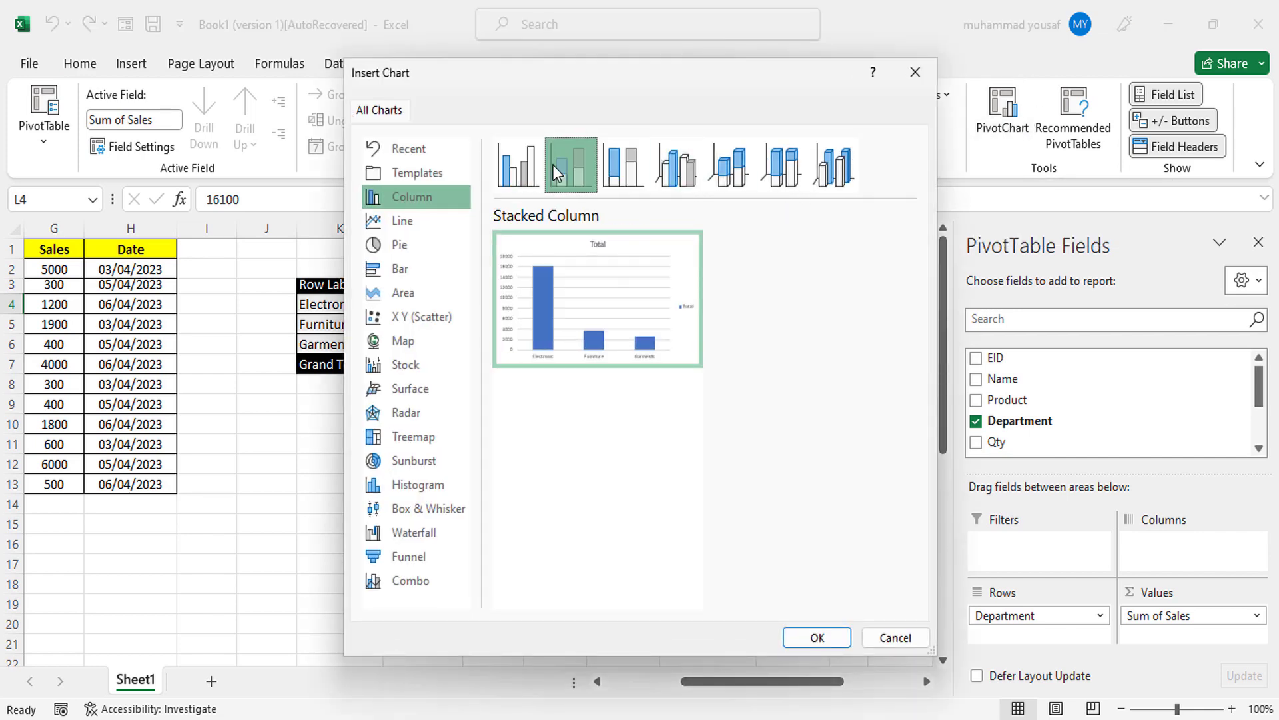
pyautogui.click(676, 167)
pyautogui.click(729, 167)
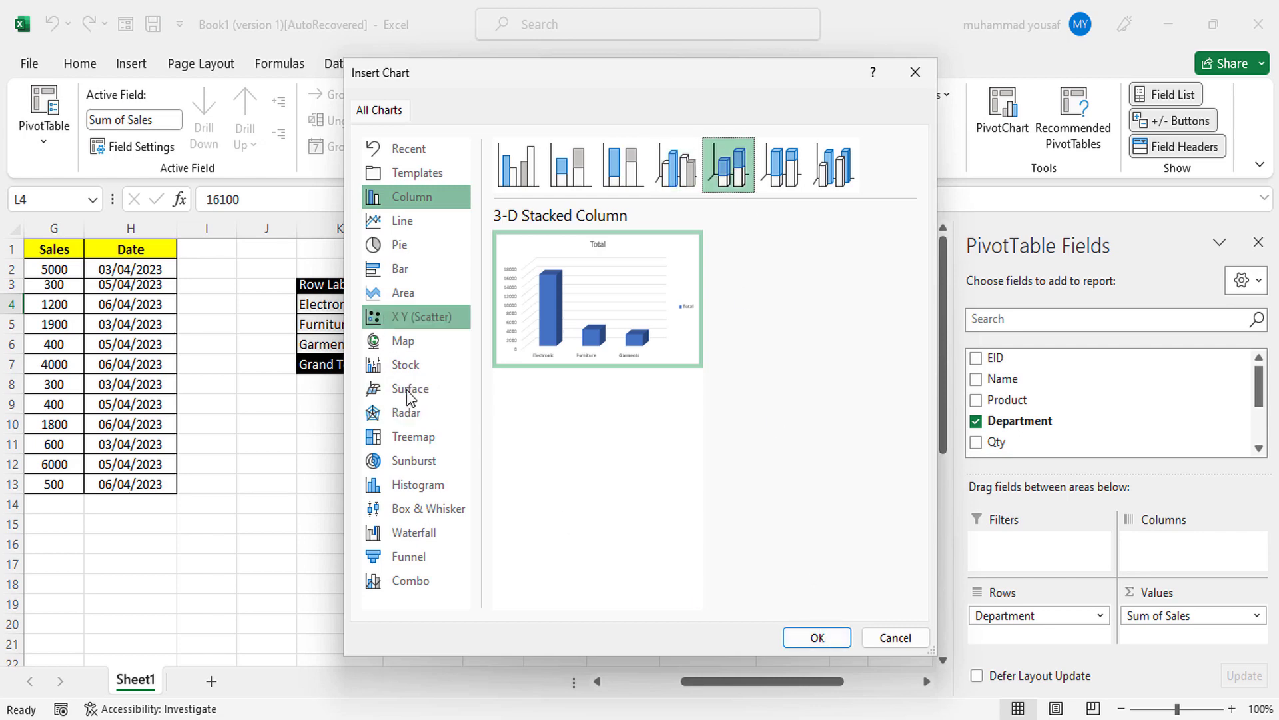
pyautogui.click(817, 637)
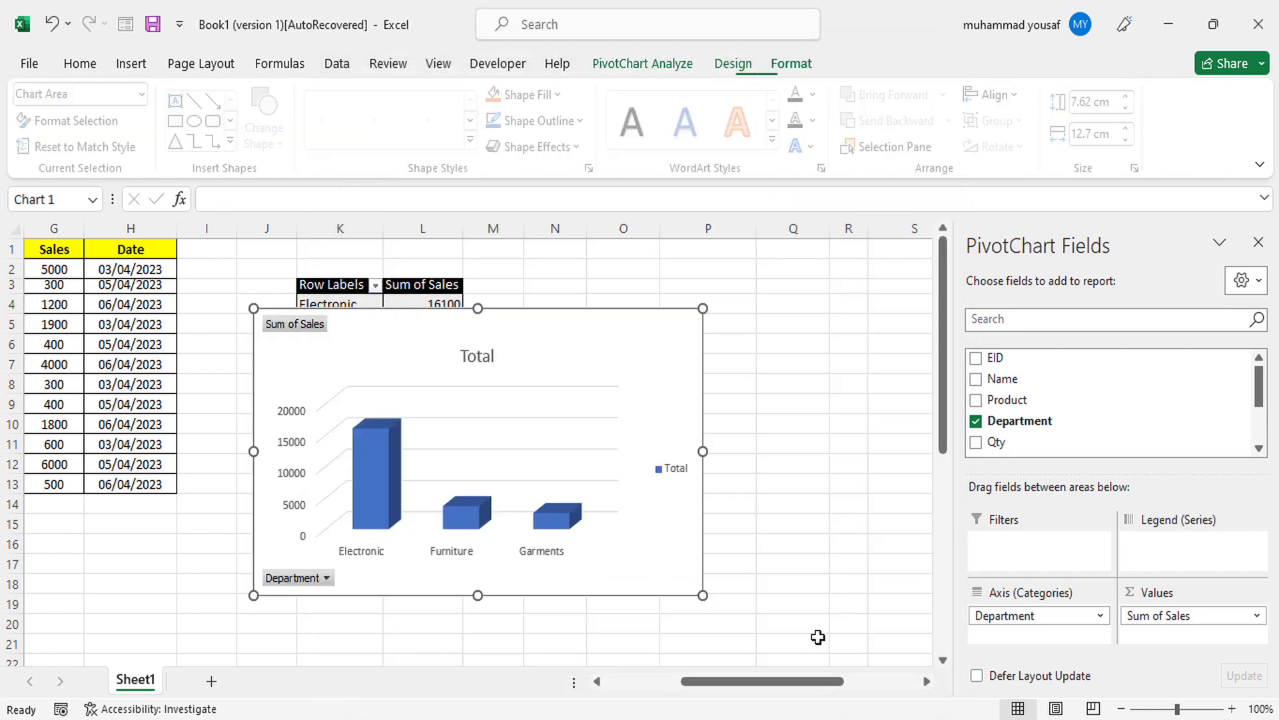
pyautogui.moveTo(549, 334); pyautogui.dragTo(685, 417)
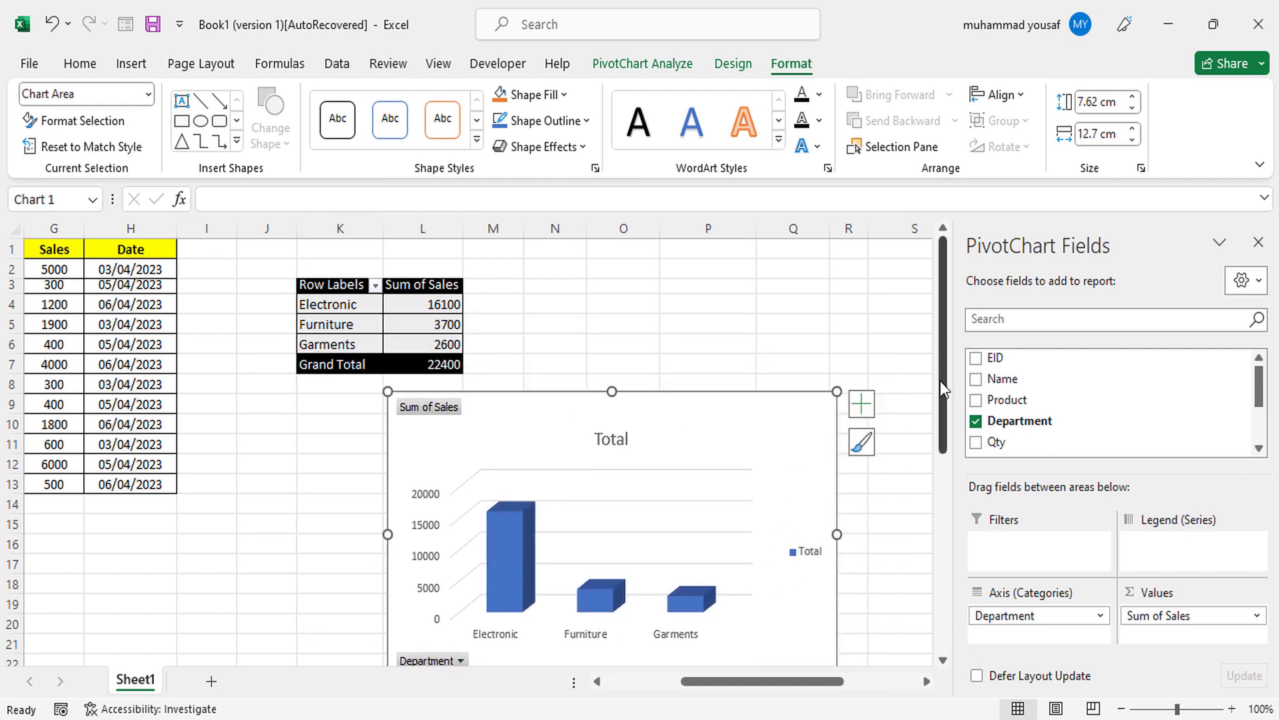
pyautogui.moveTo(941, 386); pyautogui.dragTo(941, 401)
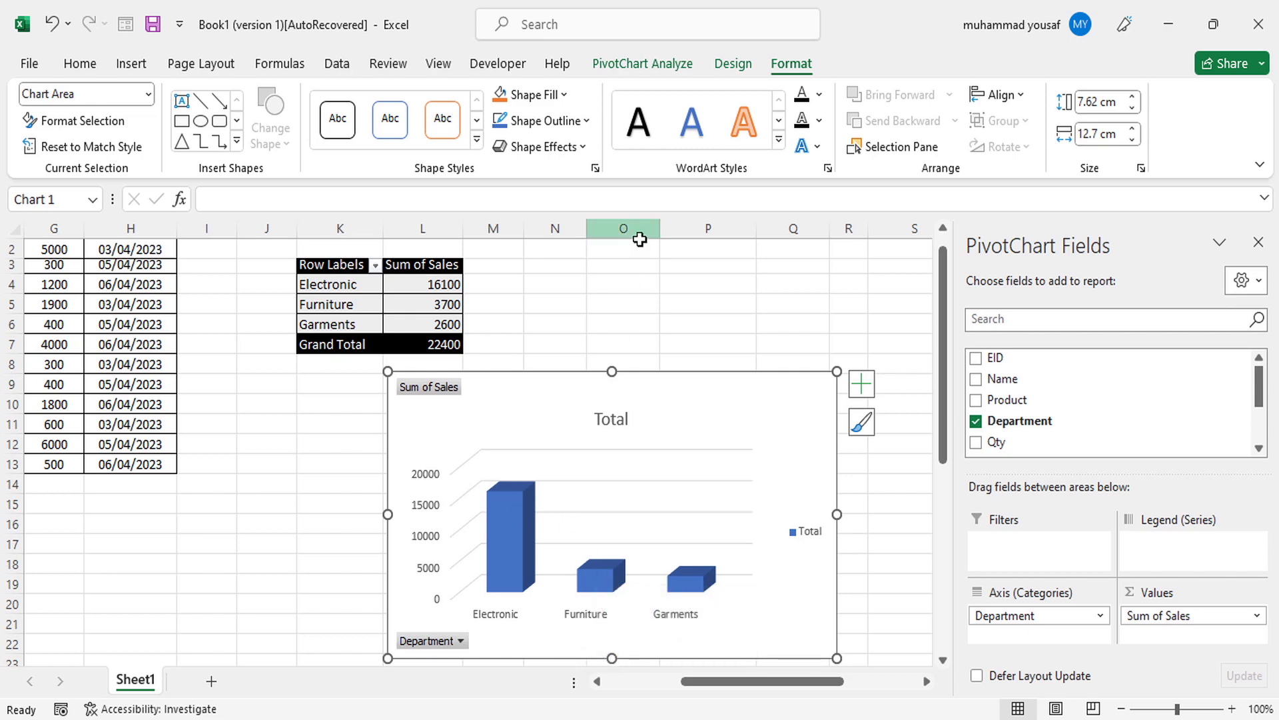
# Step: Try the dark chart style on the PivotChart, and apply the eighth chart style with the white background instead
pyautogui.click(732, 64)
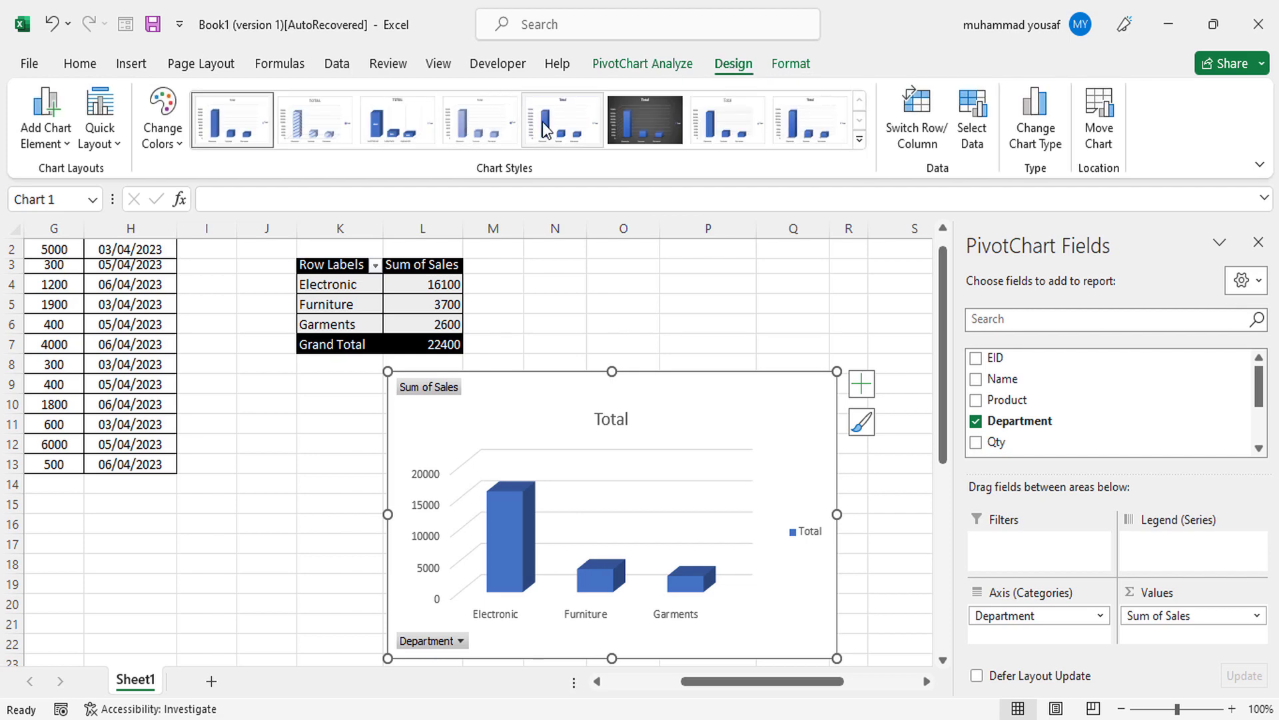
pyautogui.click(648, 113)
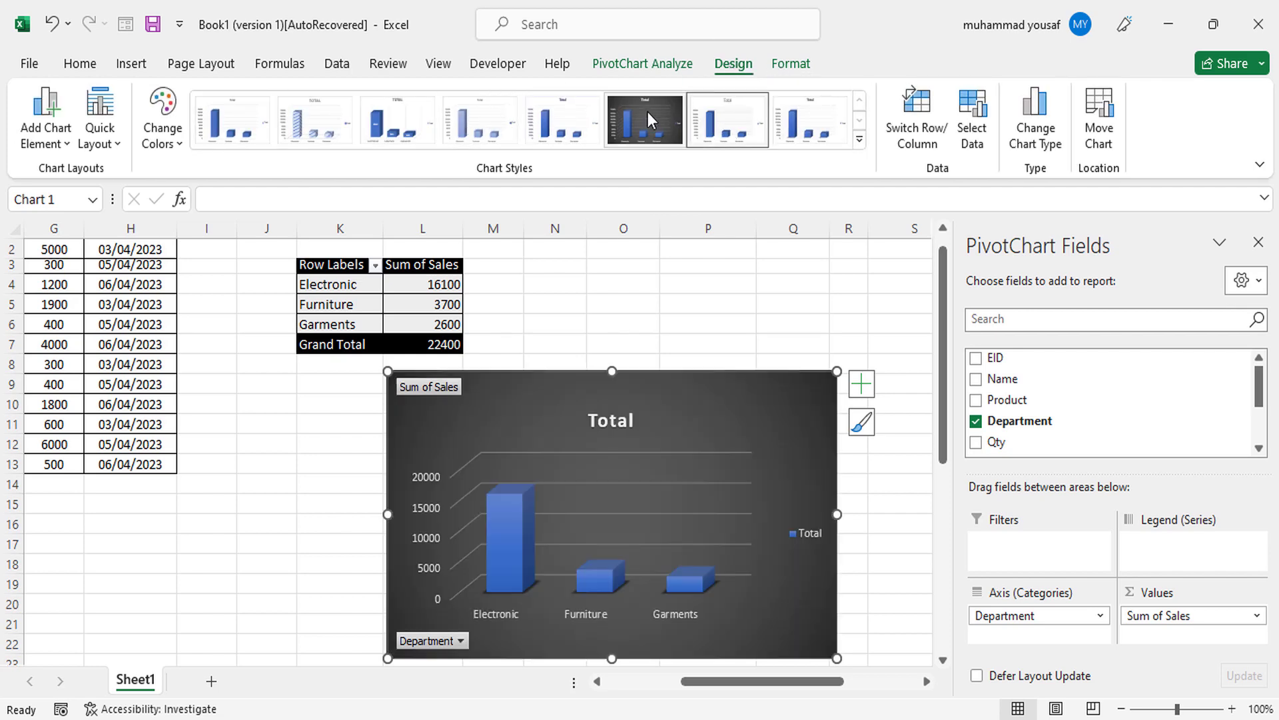
pyautogui.click(792, 133)
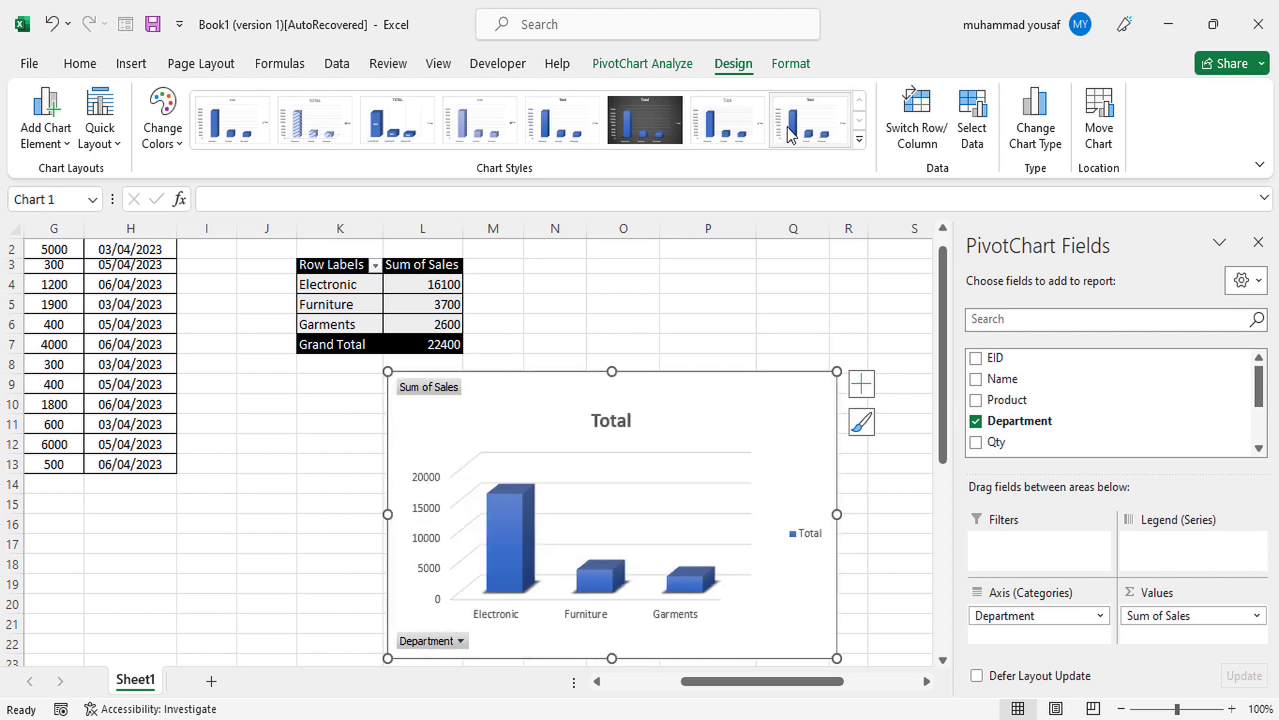